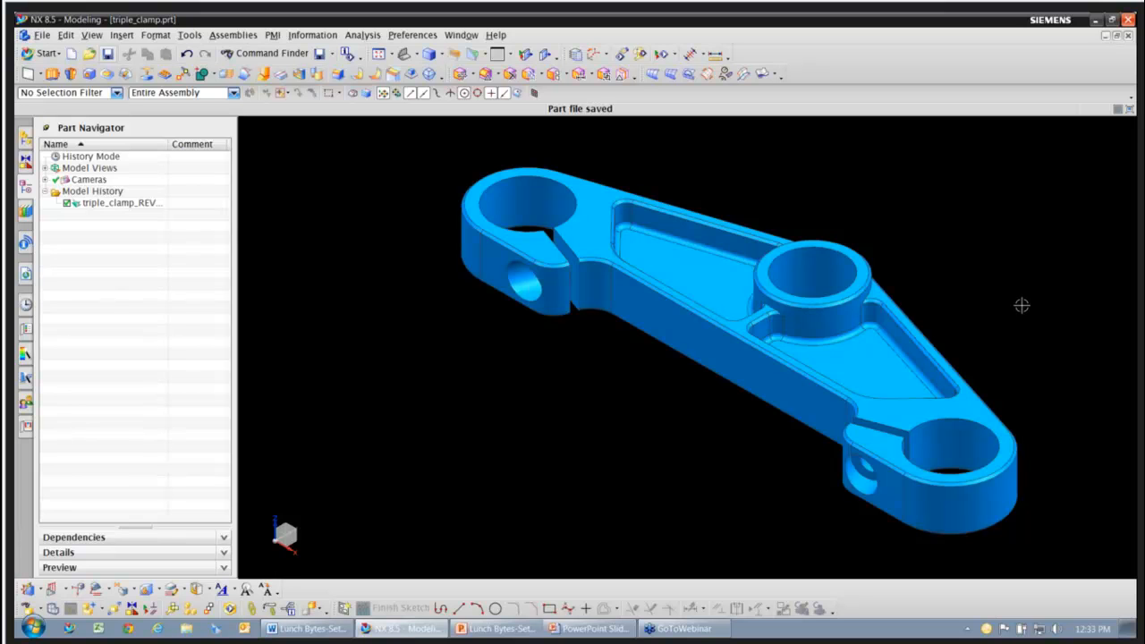
Step: Switch the part to Manufacturing and initialize it with the mill_planar session configuration and mill_planar CAM setup
middle_click_drag(1022, 305, 1011, 306, "shift")
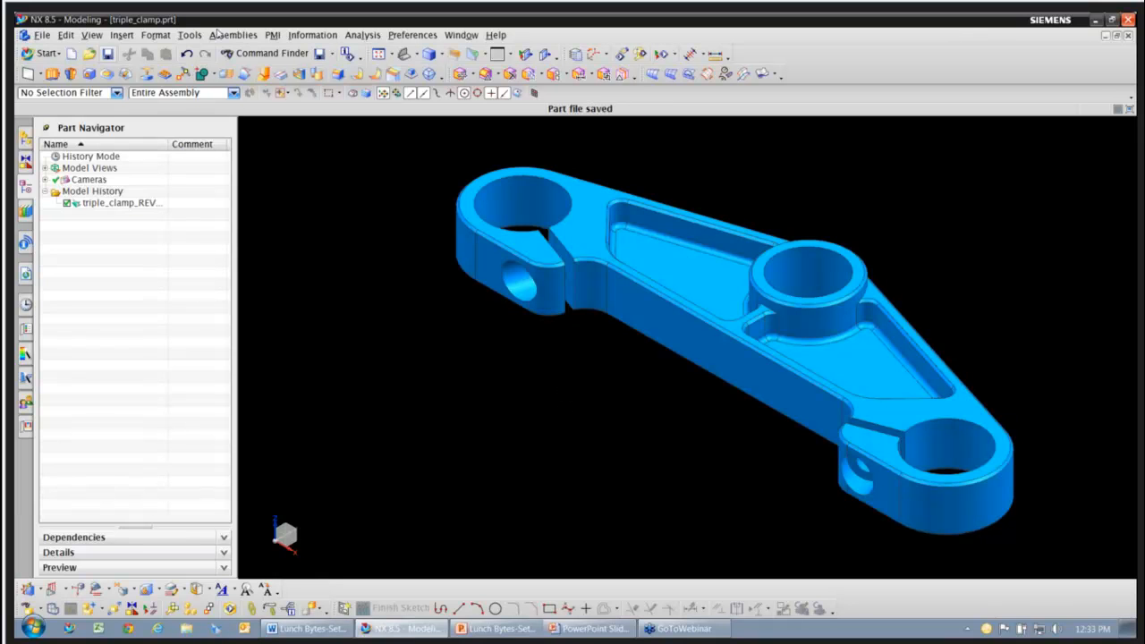
left_click(44, 53)
left_click(81, 134)
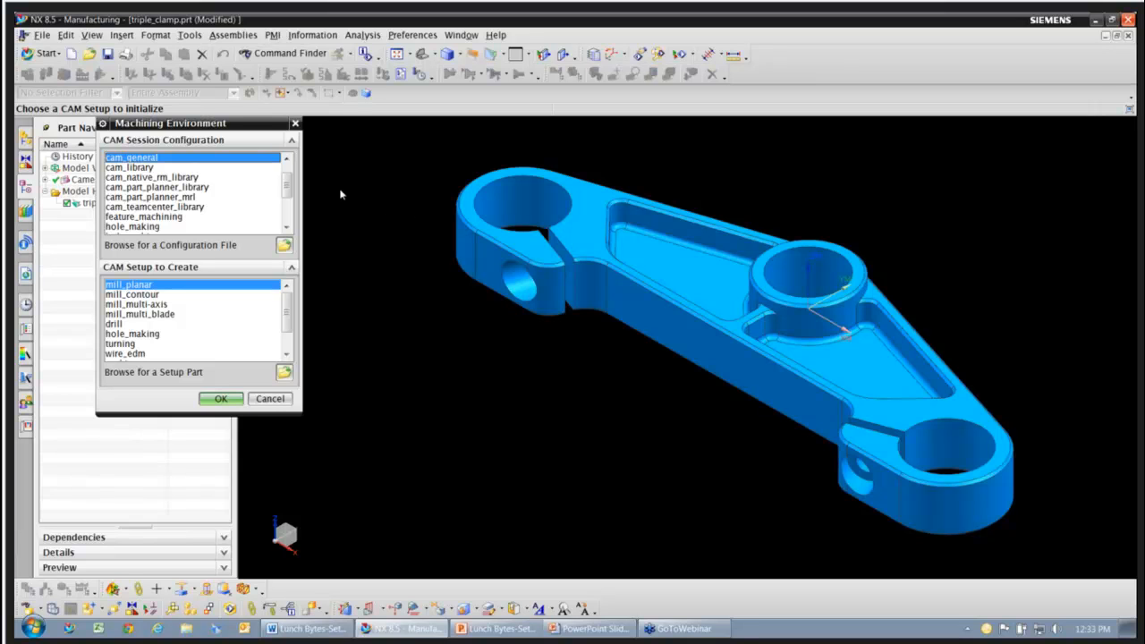
left_click_drag(288, 183, 288, 208)
left_click(134, 216)
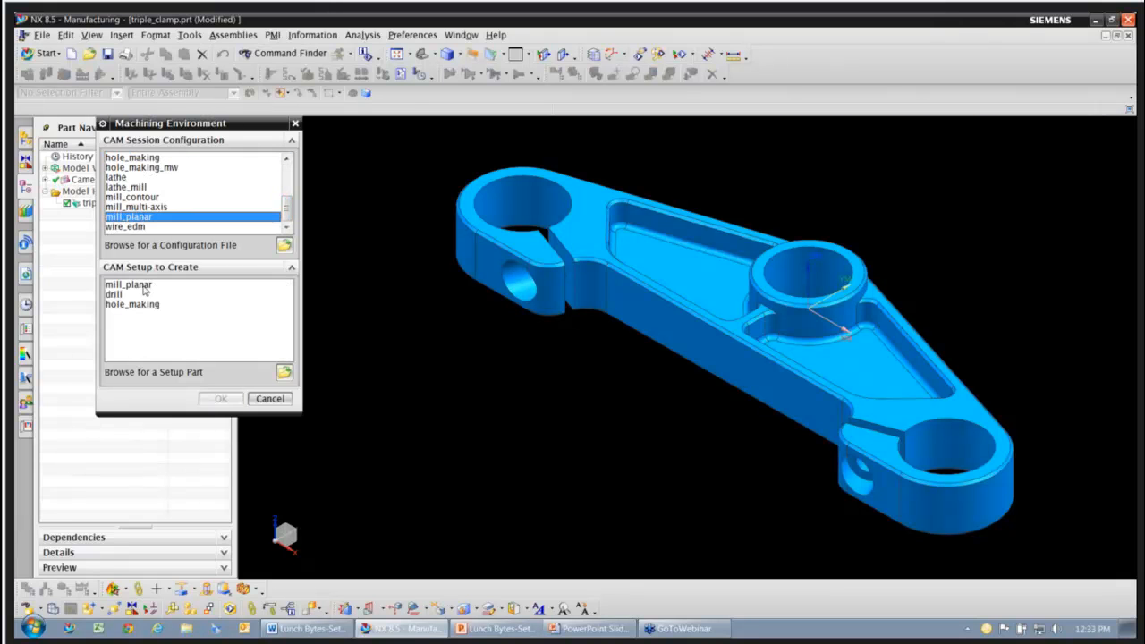
left_click(215, 399)
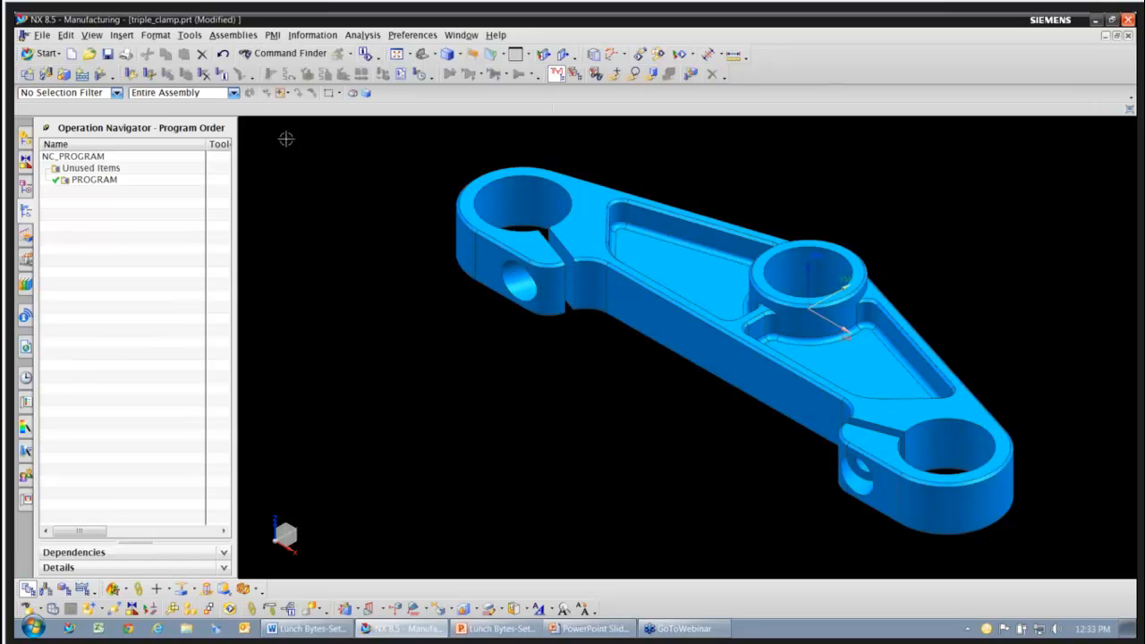
Step: Examine the mill_planar operation subtypes and the available operation types for a new operation, without creating one
left_click(99, 76)
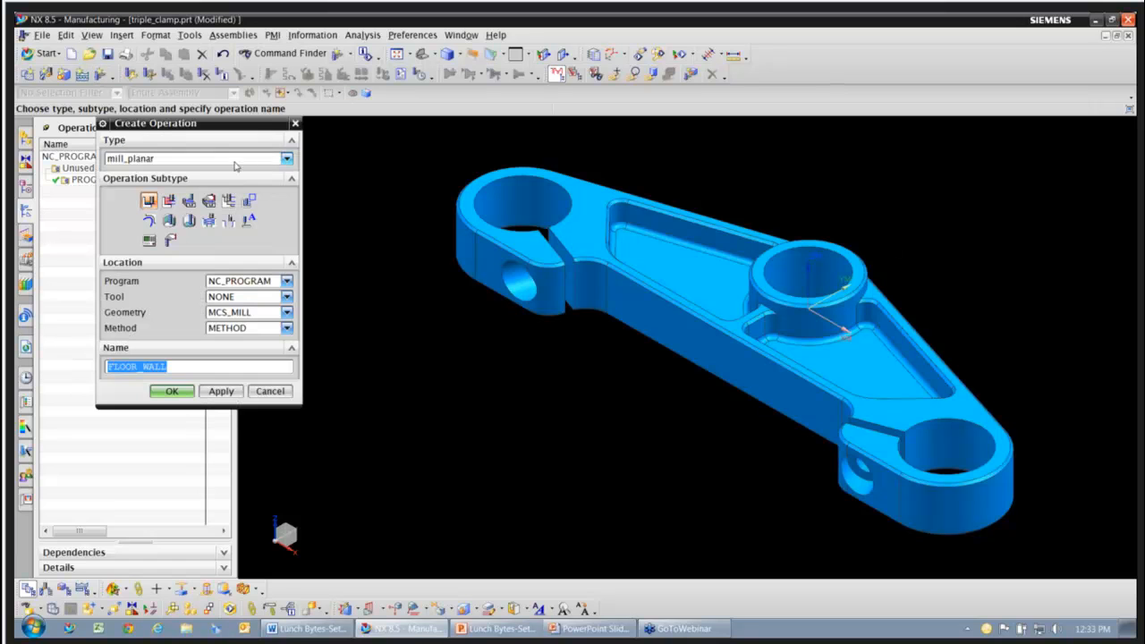
mouse_move(179, 206)
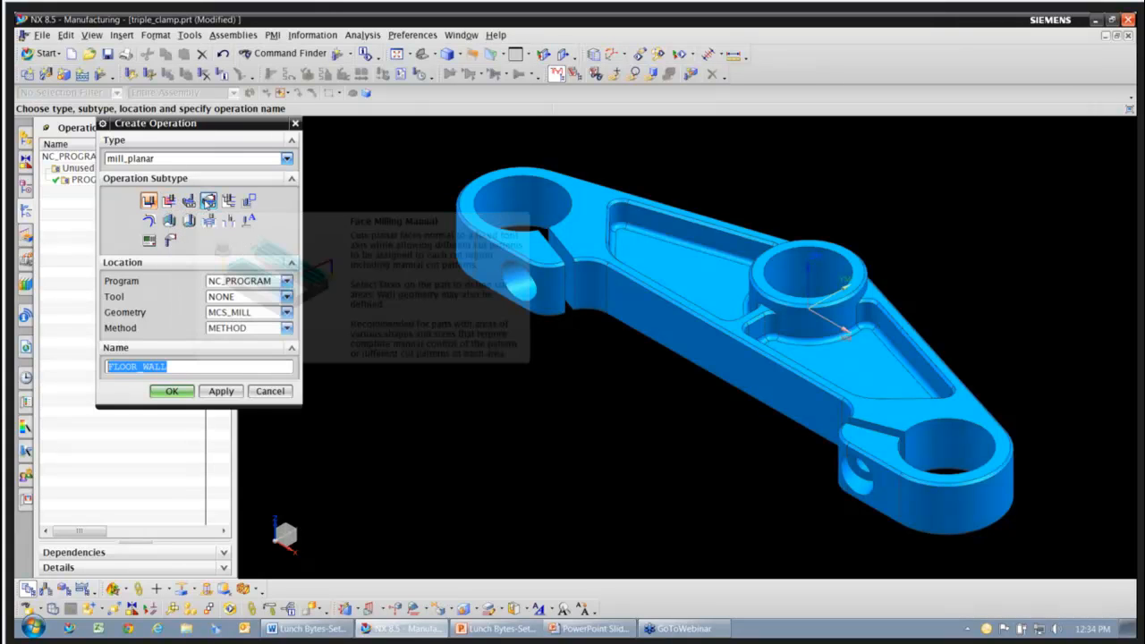
mouse_move(228, 203)
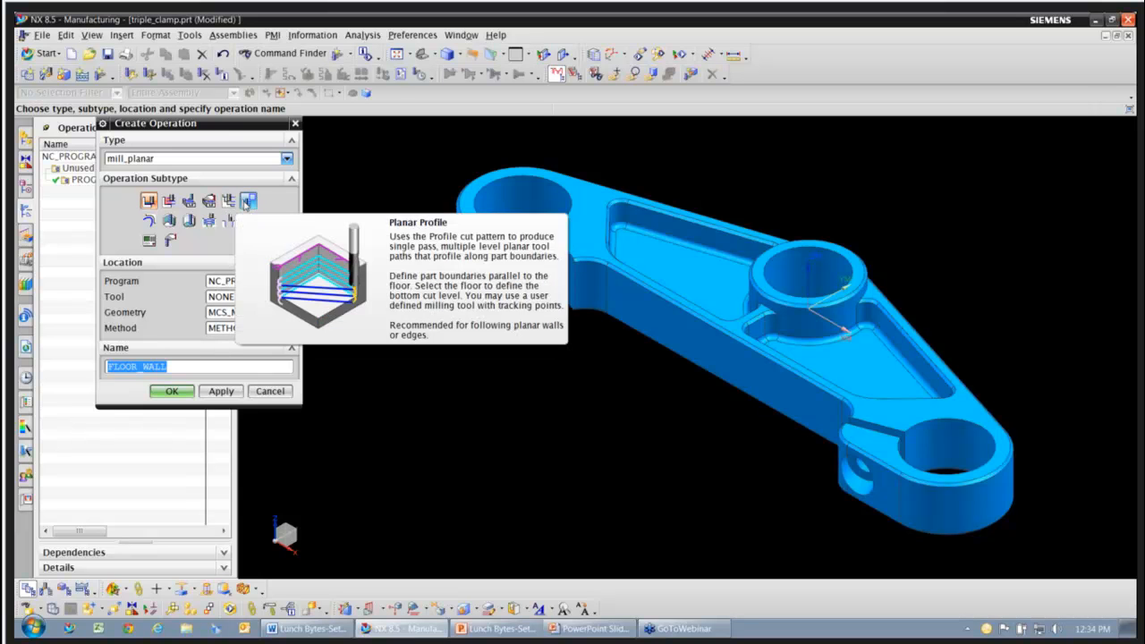
mouse_move(194, 226)
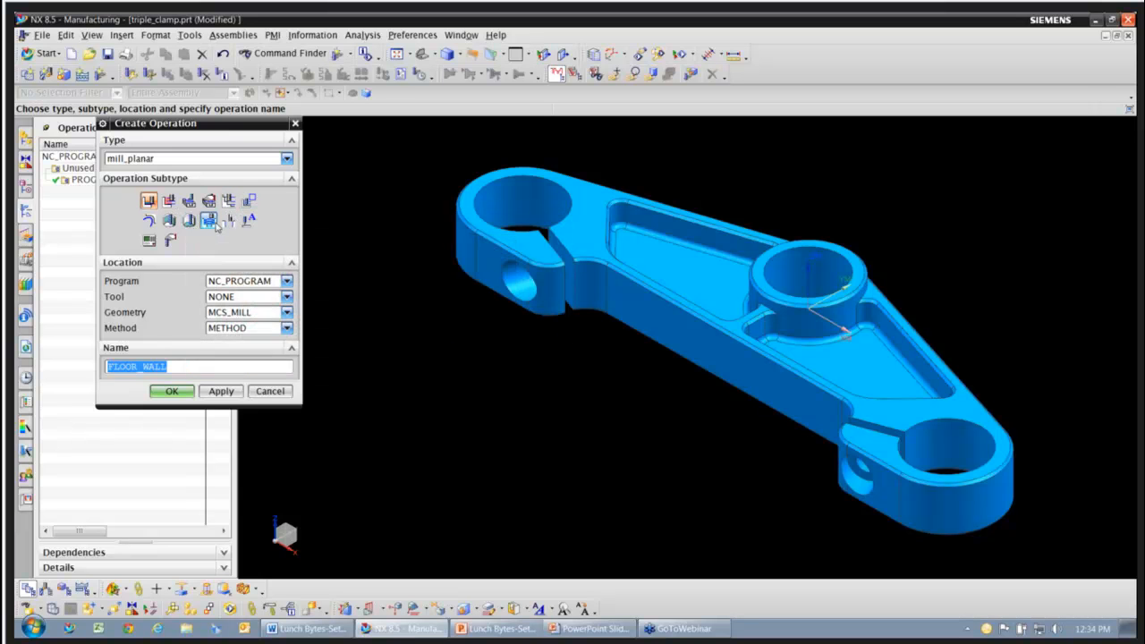
left_click(285, 158)
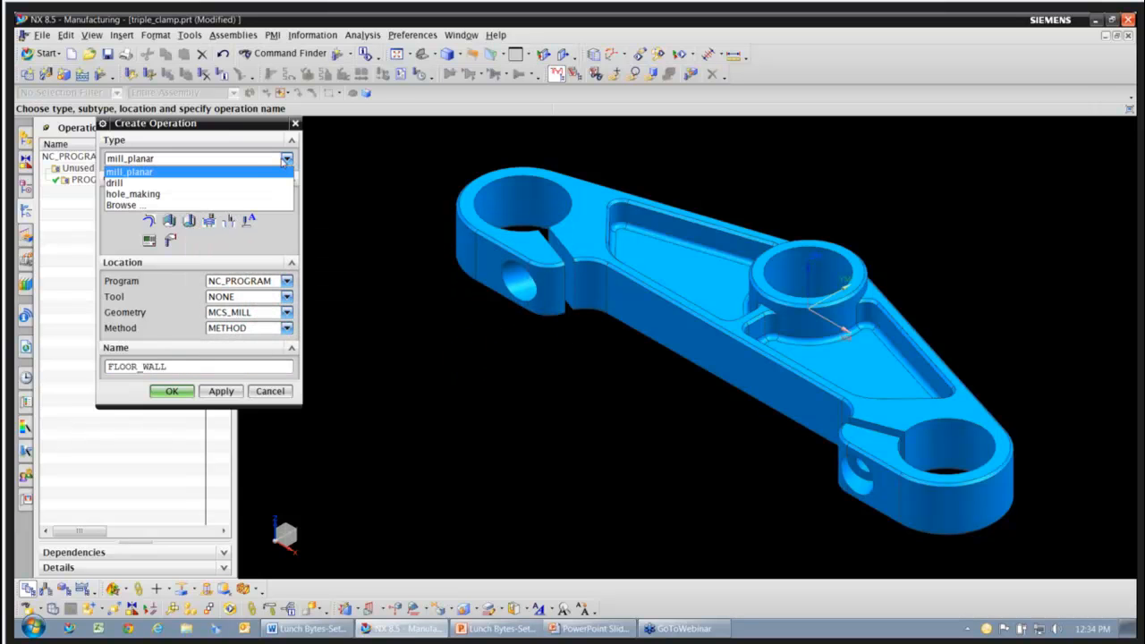
left_click(212, 176)
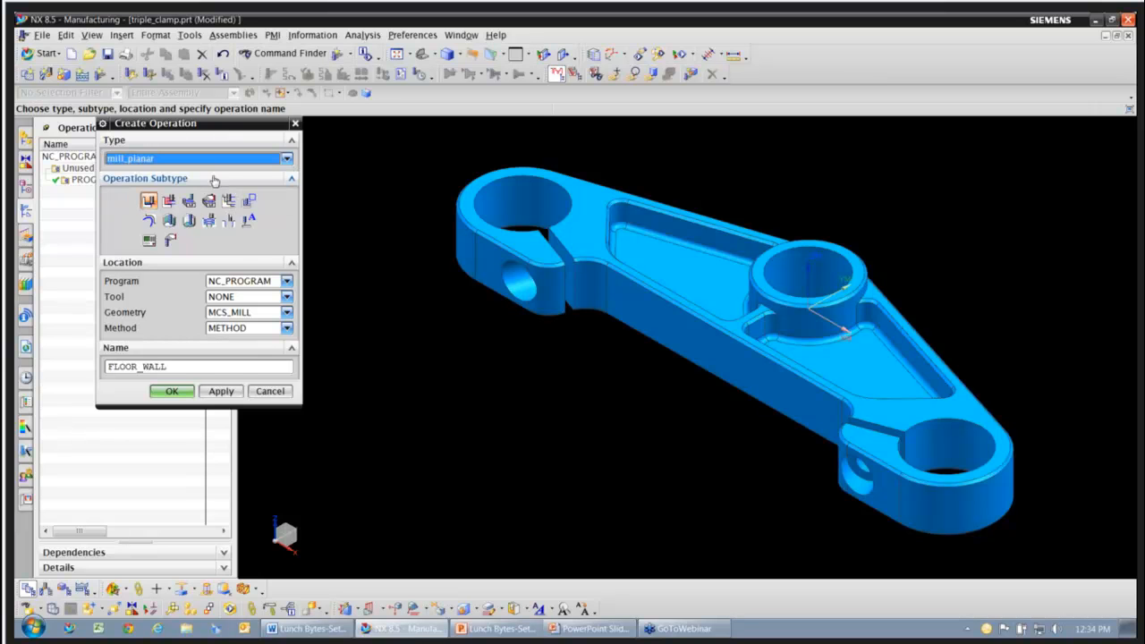
mouse_move(228, 218)
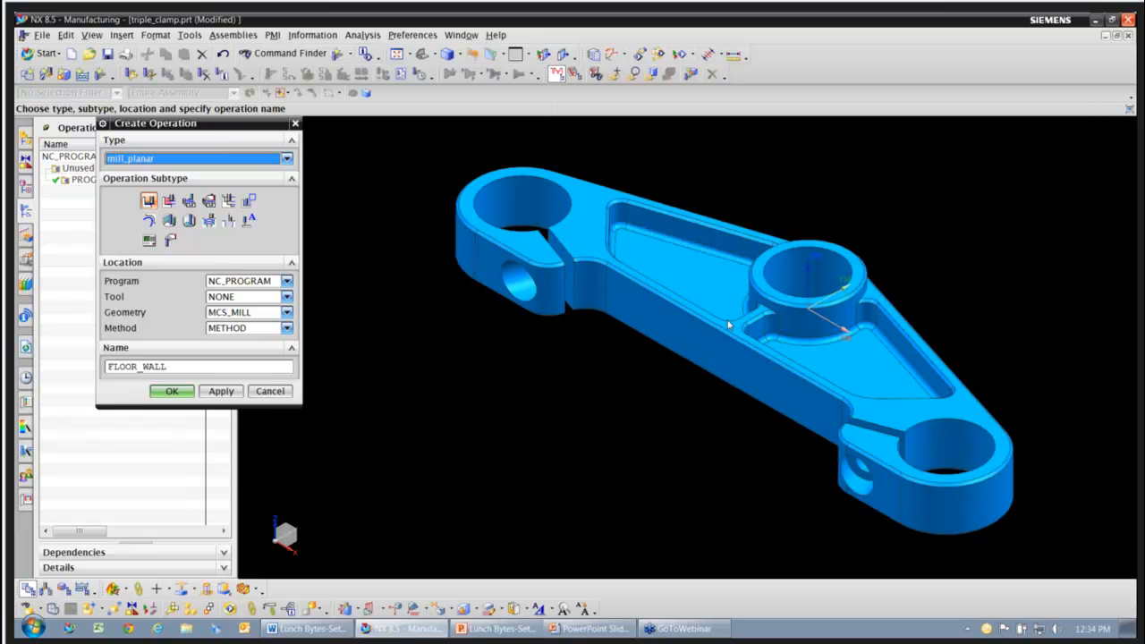
scroll(701, 330, "up", 2)
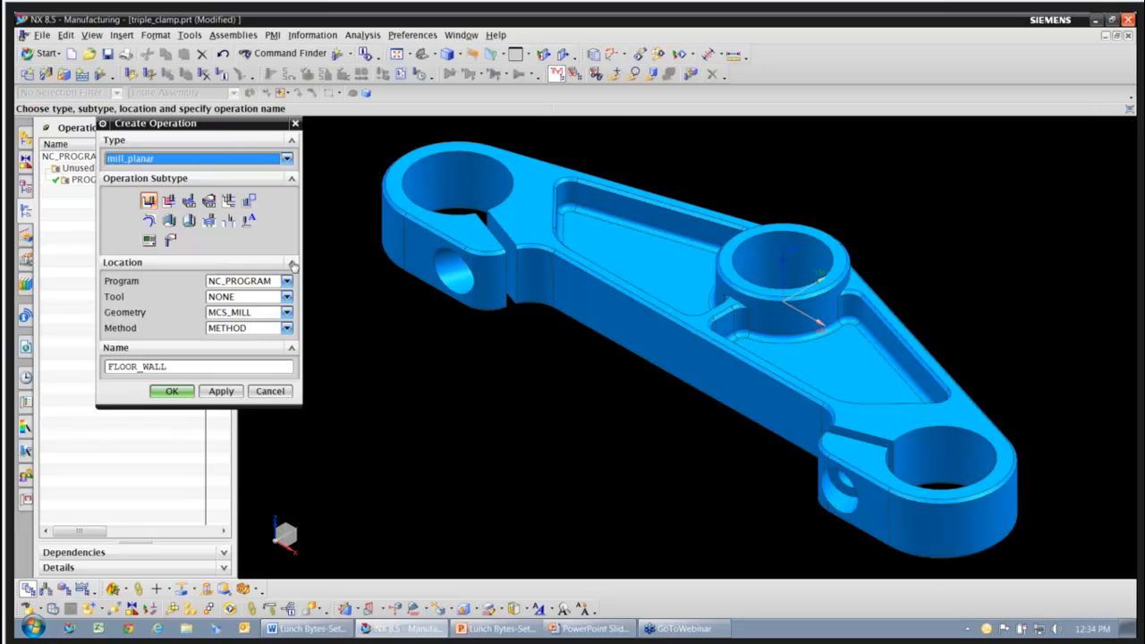
left_click(268, 395)
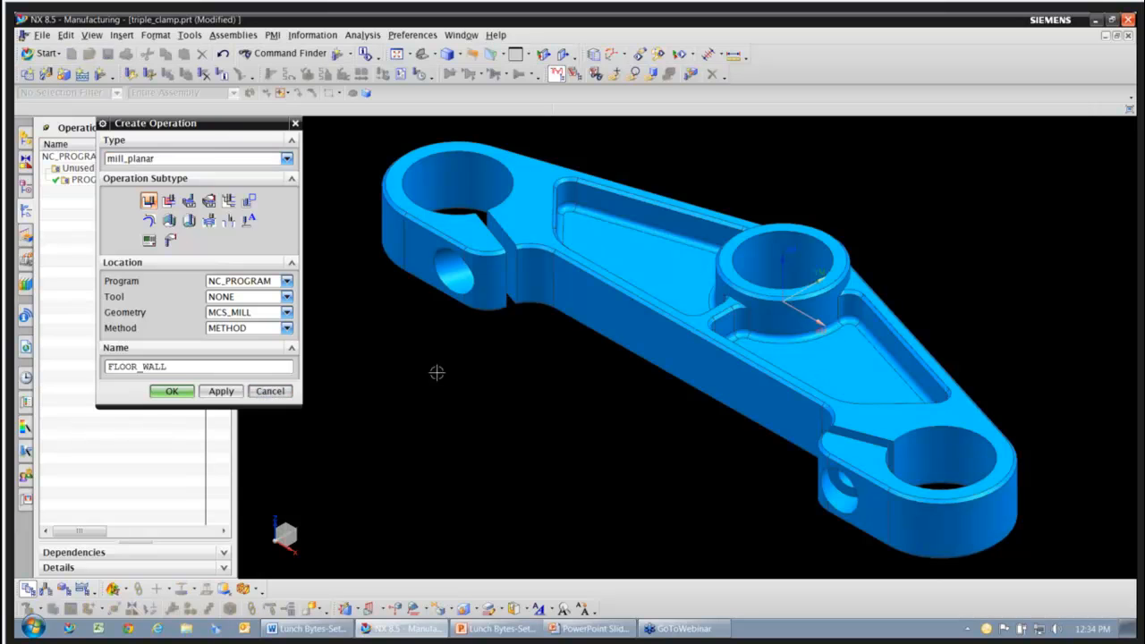
Step: Reset the CAM configuration file to its default in the Manufacturing Preferences and apply it
left_click(412, 36)
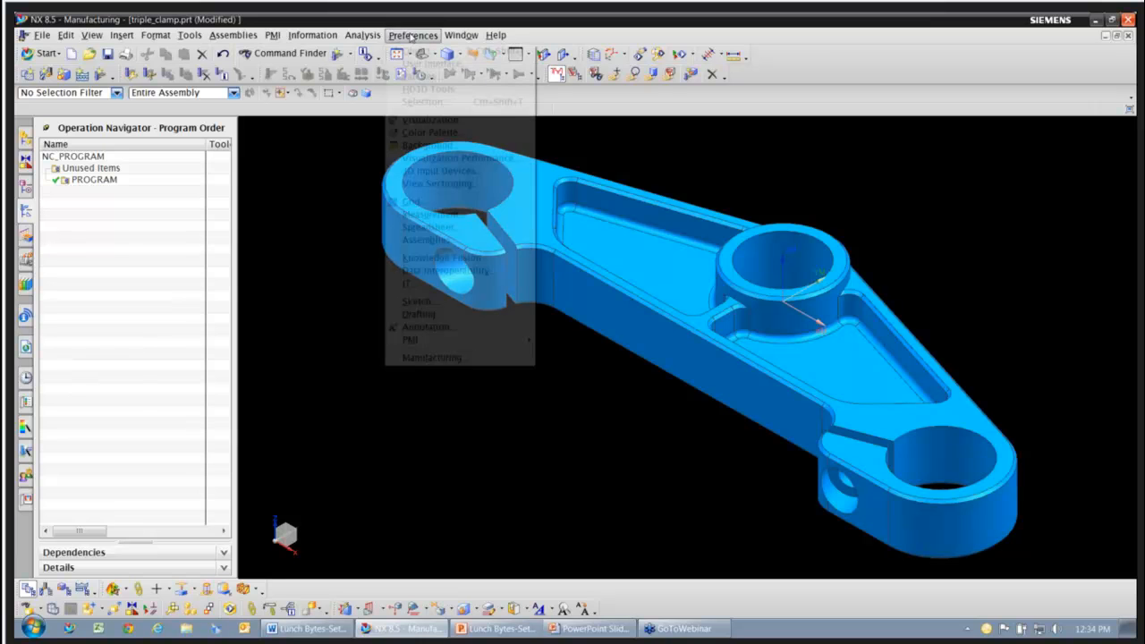
left_click(426, 357)
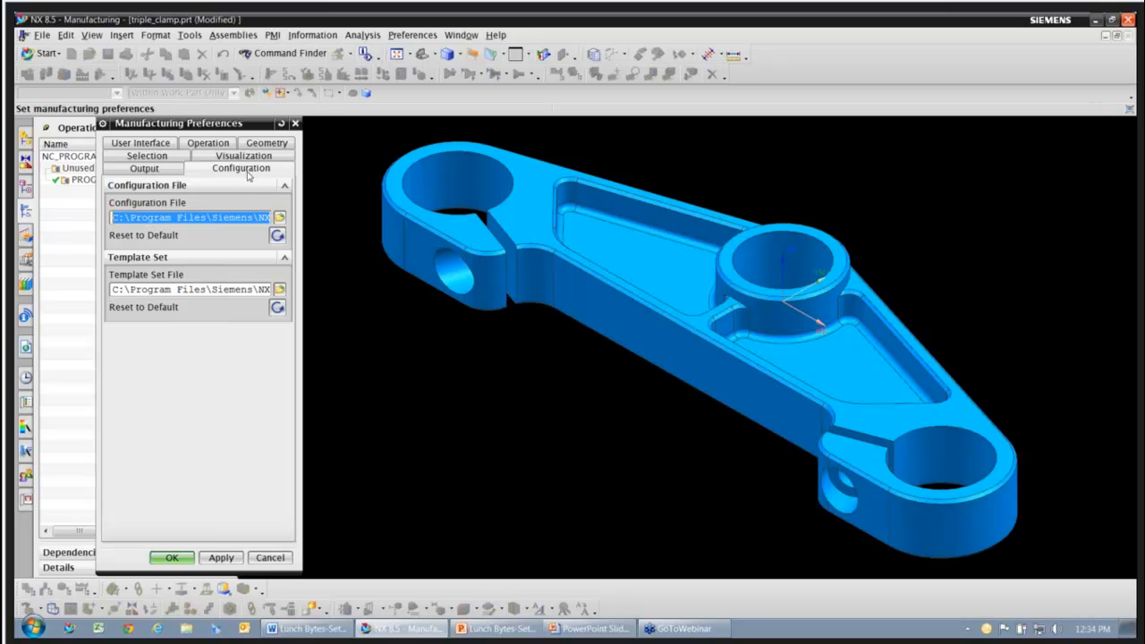
left_click(286, 241)
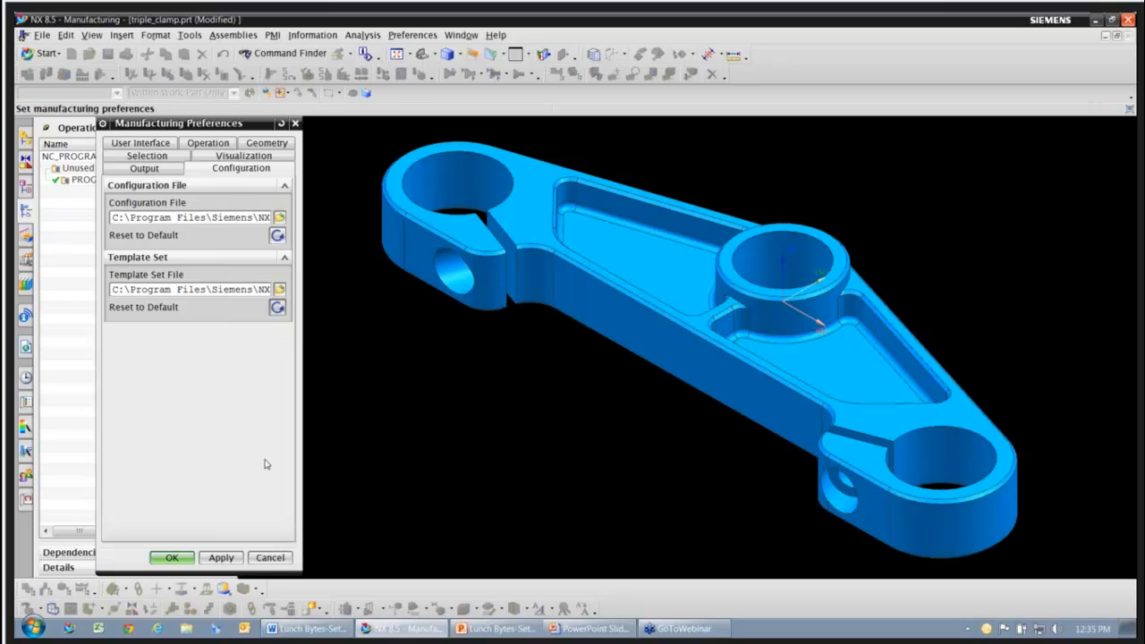
left_click(223, 557)
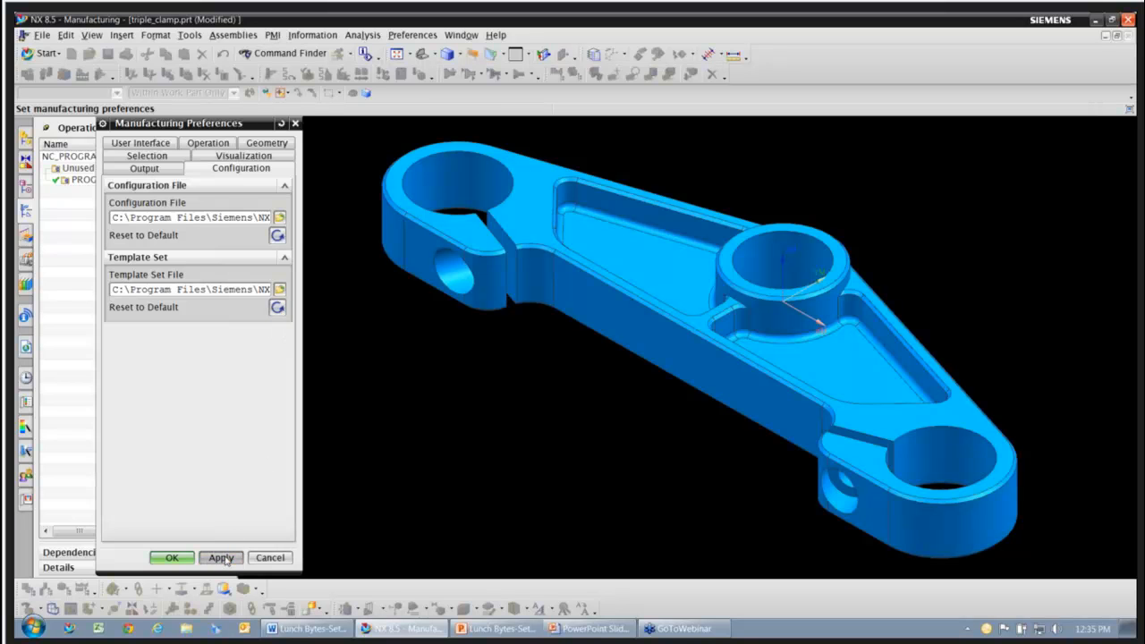
left_click(175, 557)
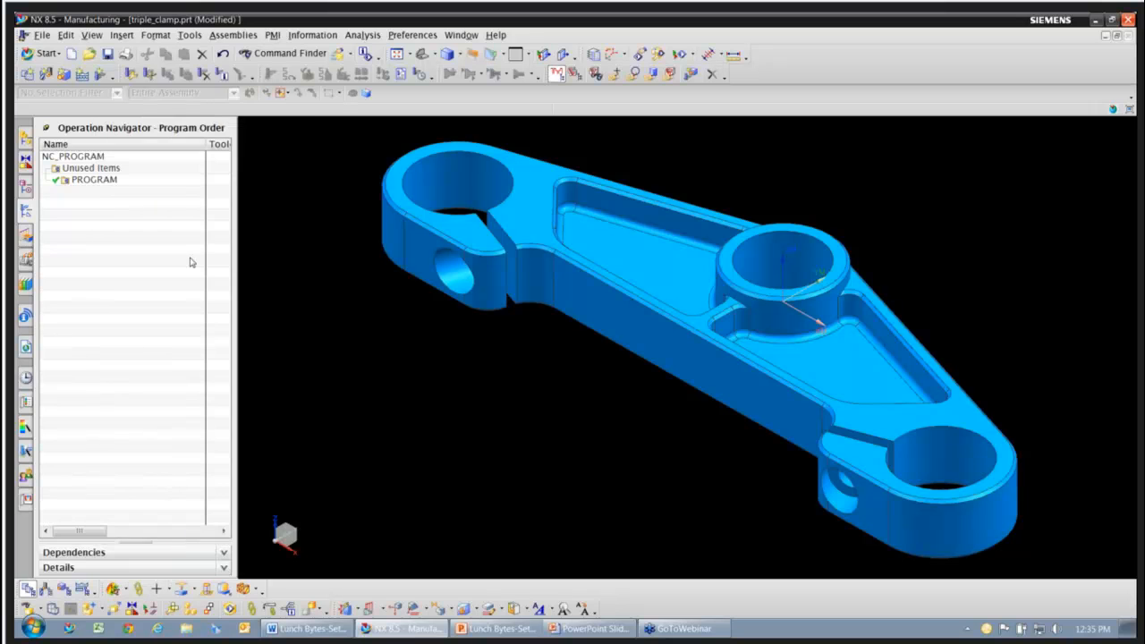
Step: Examine the operation types offered for a new operation, including the mill_contour subtypes, without creating one
left_click(100, 76)
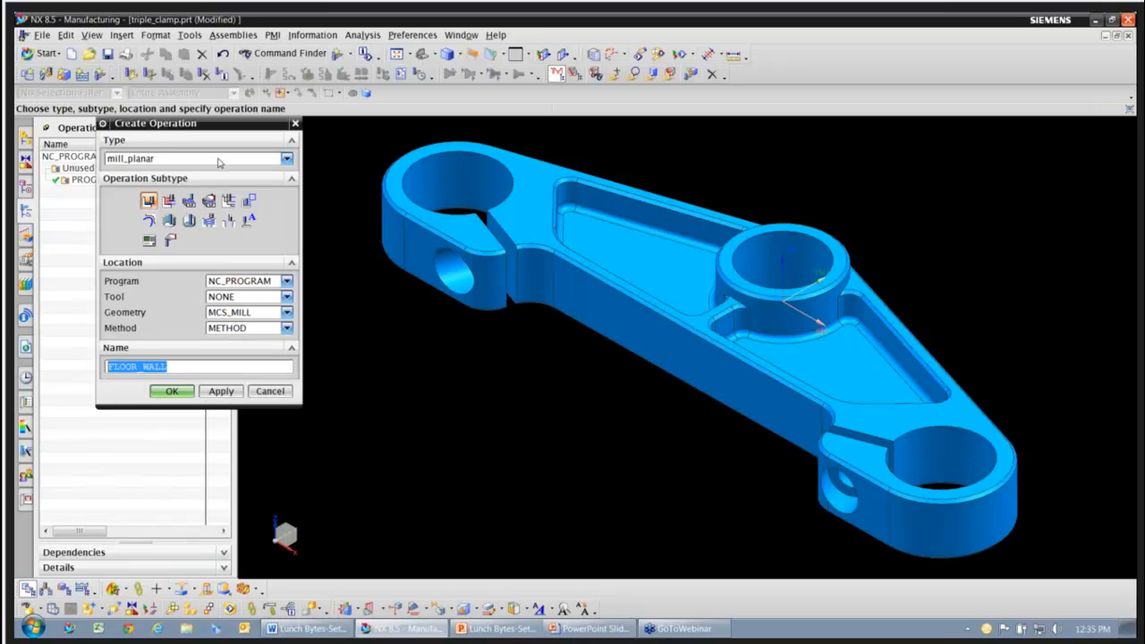
left_click(286, 159)
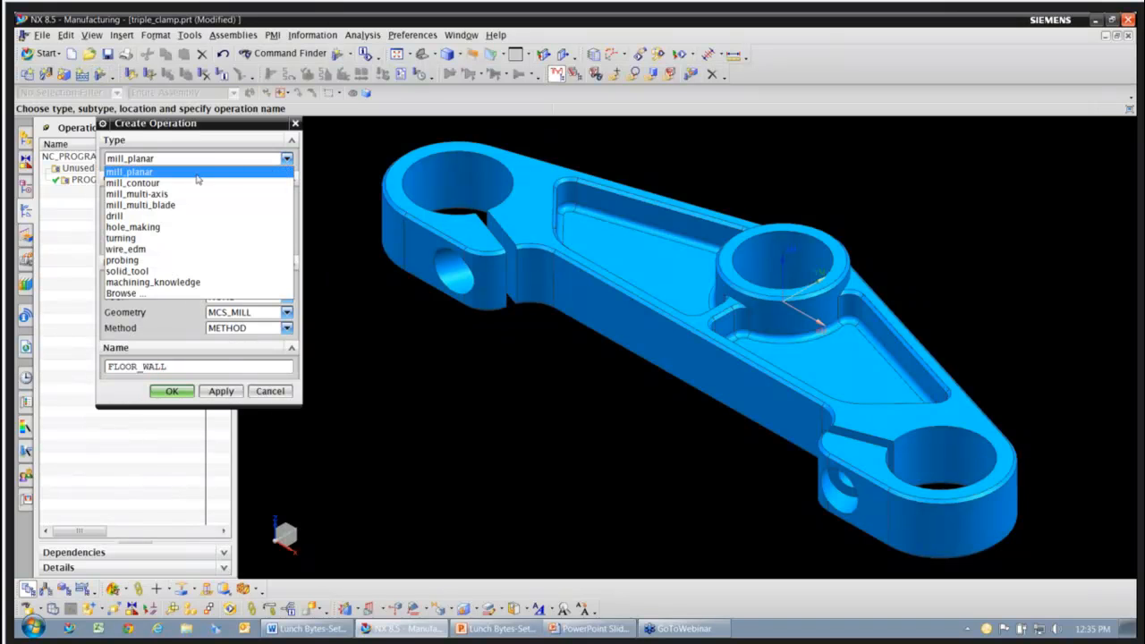
left_click(146, 183)
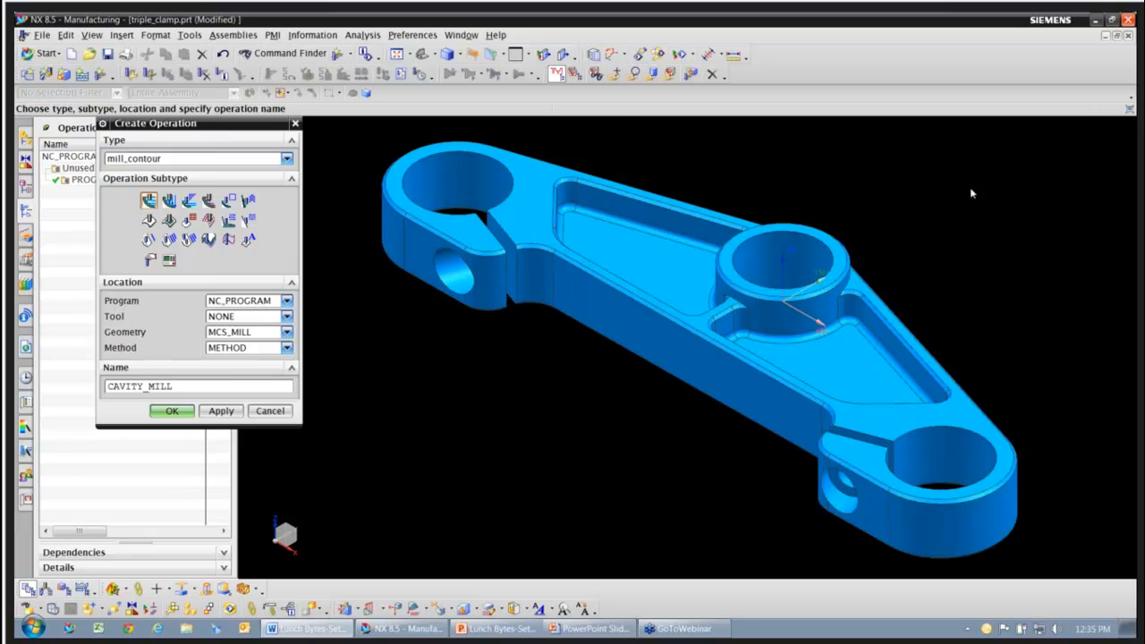
left_click(296, 125)
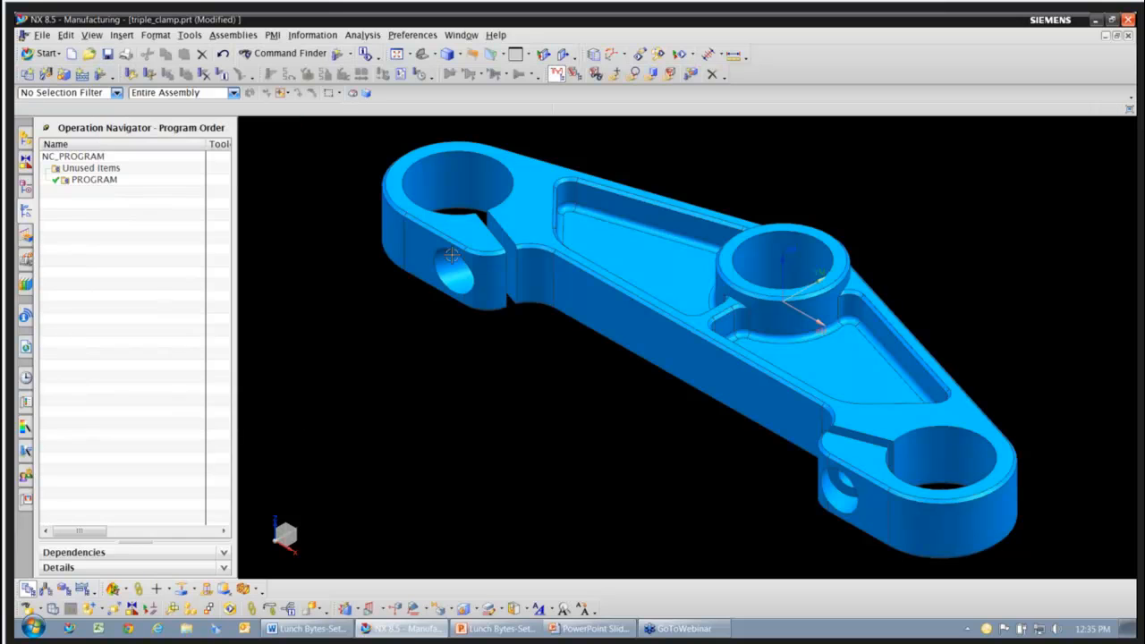
Step: Display the Assembly Navigator to examine the part's assembly structure
left_click(423, 256)
left_click(26, 138)
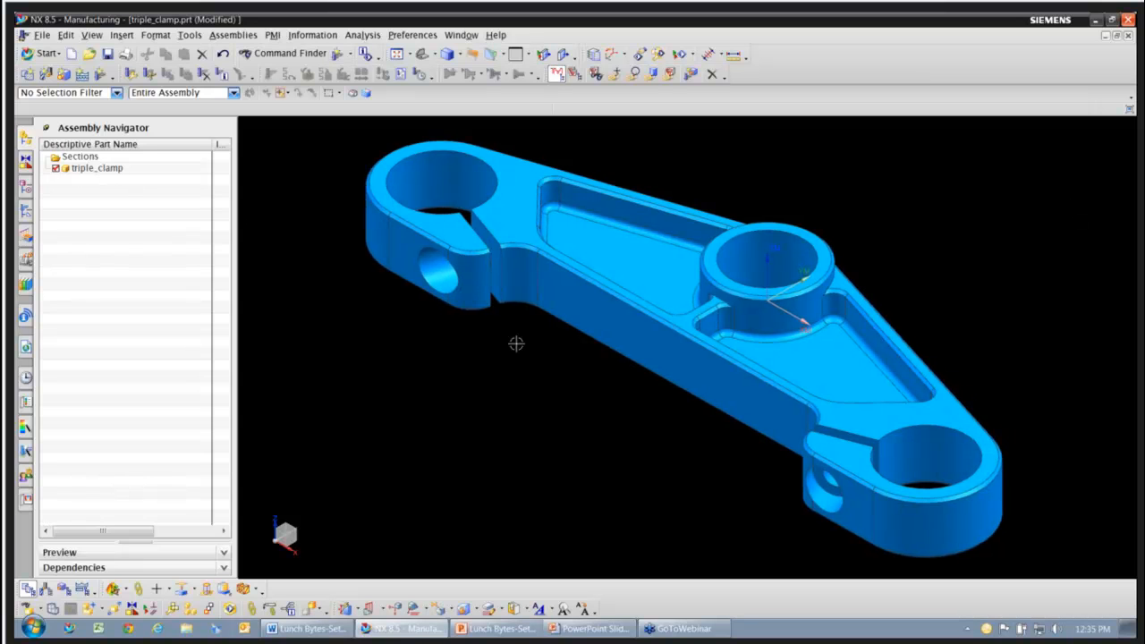
middle_click_drag(521, 355, 508, 351)
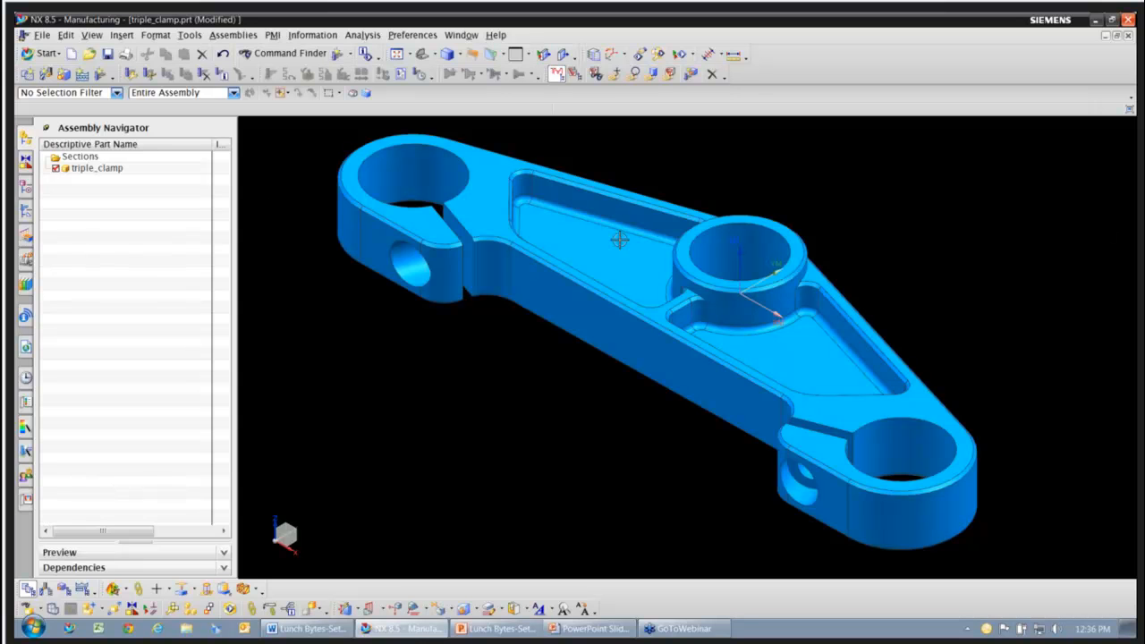
Step: Close all files without saving, and reopen triple_clamp.prt from the LunchBytes folder
left_click(41, 35)
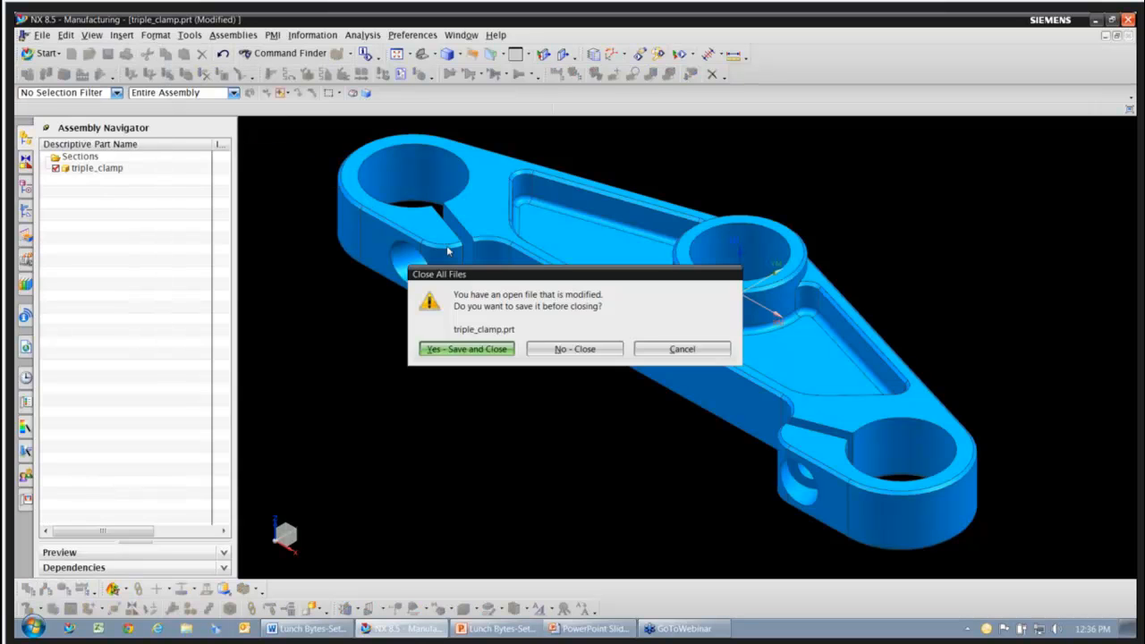
left_click(537, 348)
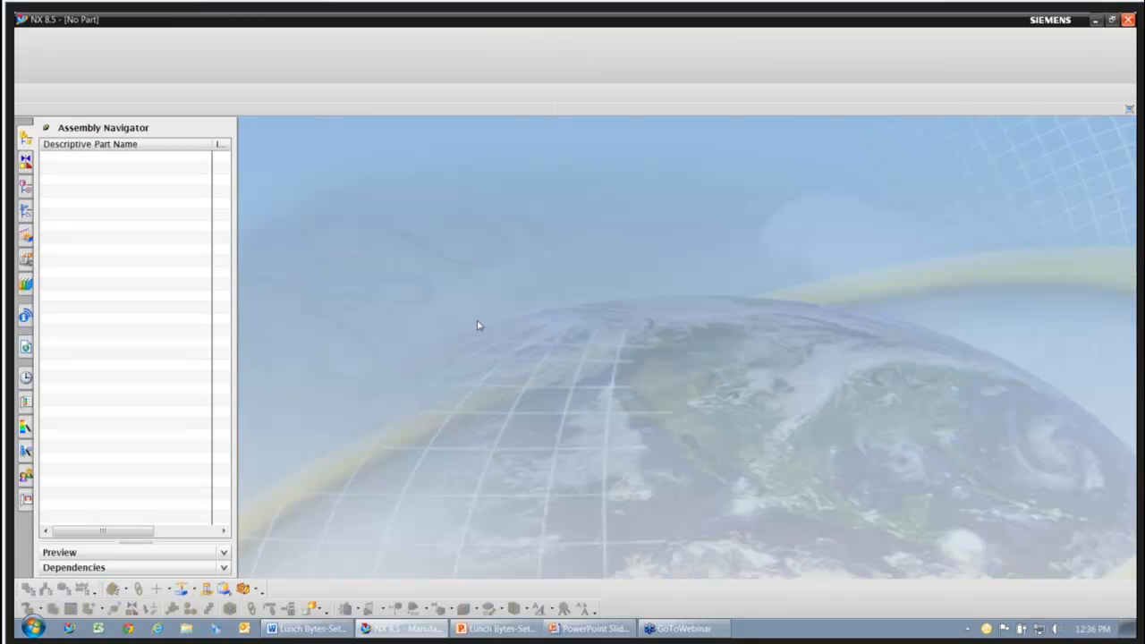
left_click(118, 46)
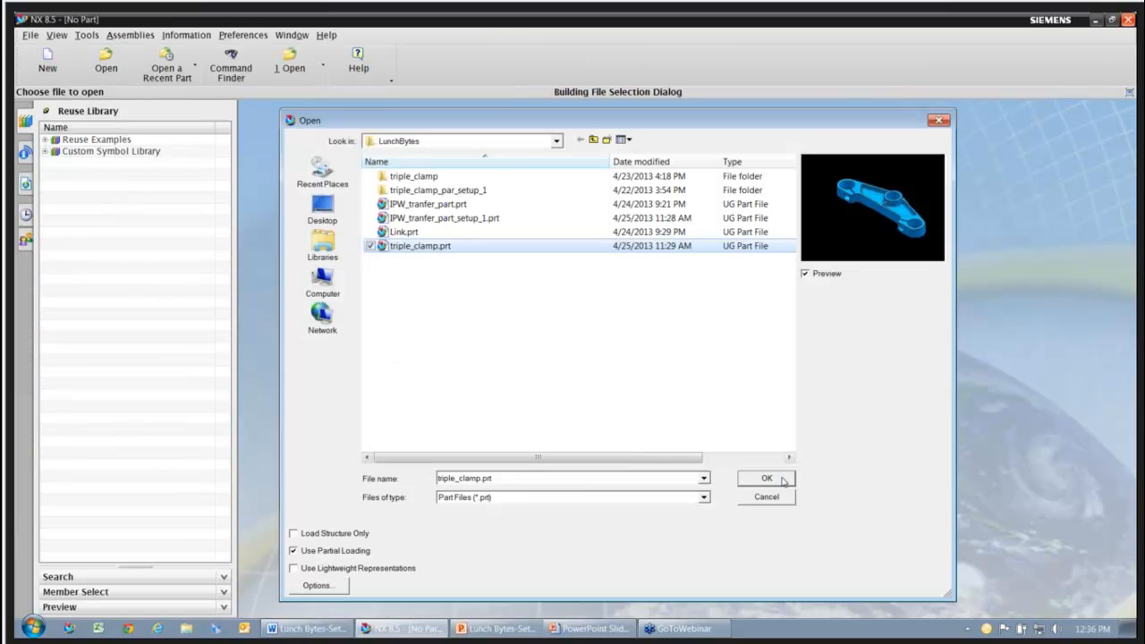
left_click(780, 479)
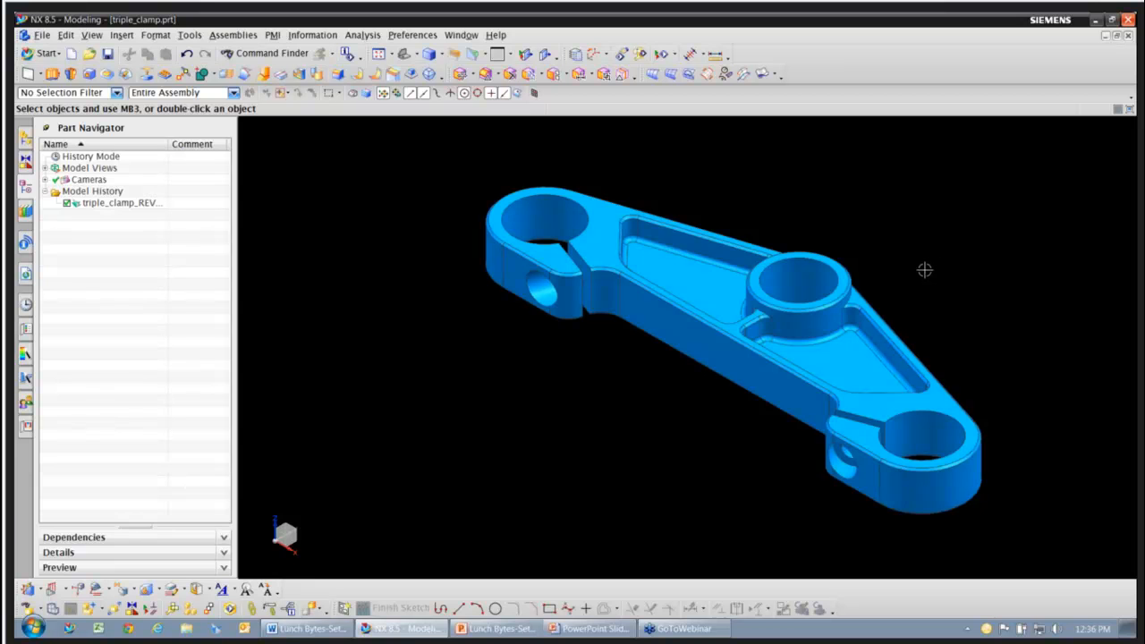
middle_click_drag(924, 270, 882, 281)
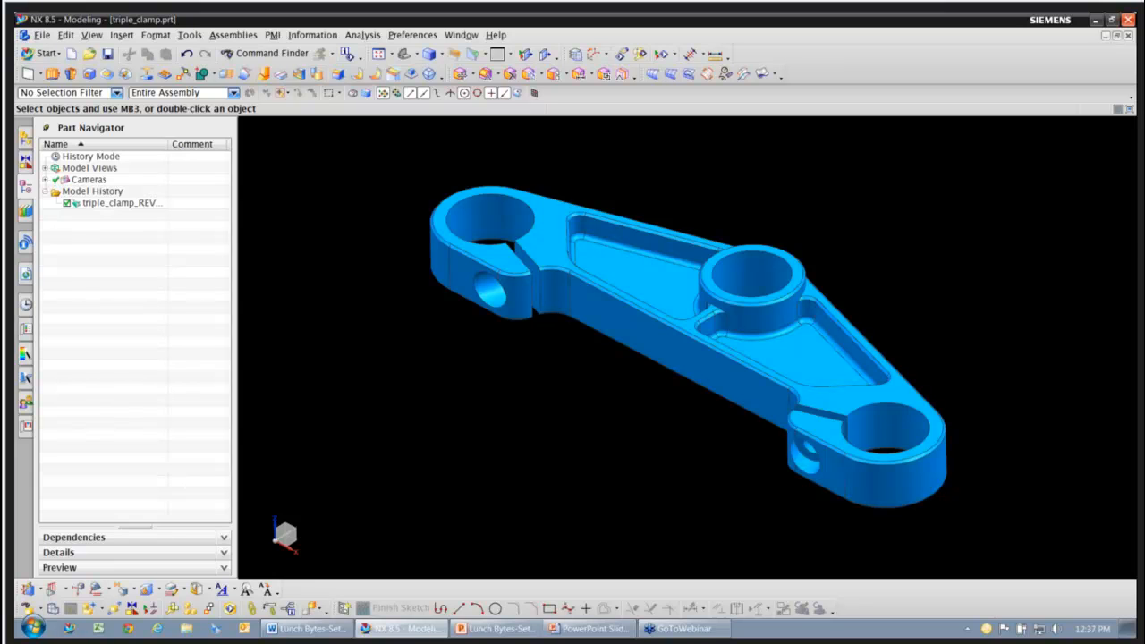
Step: Review the manufacturing setup templates and create triple_clamp_setup_1.prt from General Setup in millimetres, referencing the existing triple_clamp part
left_click(42, 35)
left_click(62, 54)
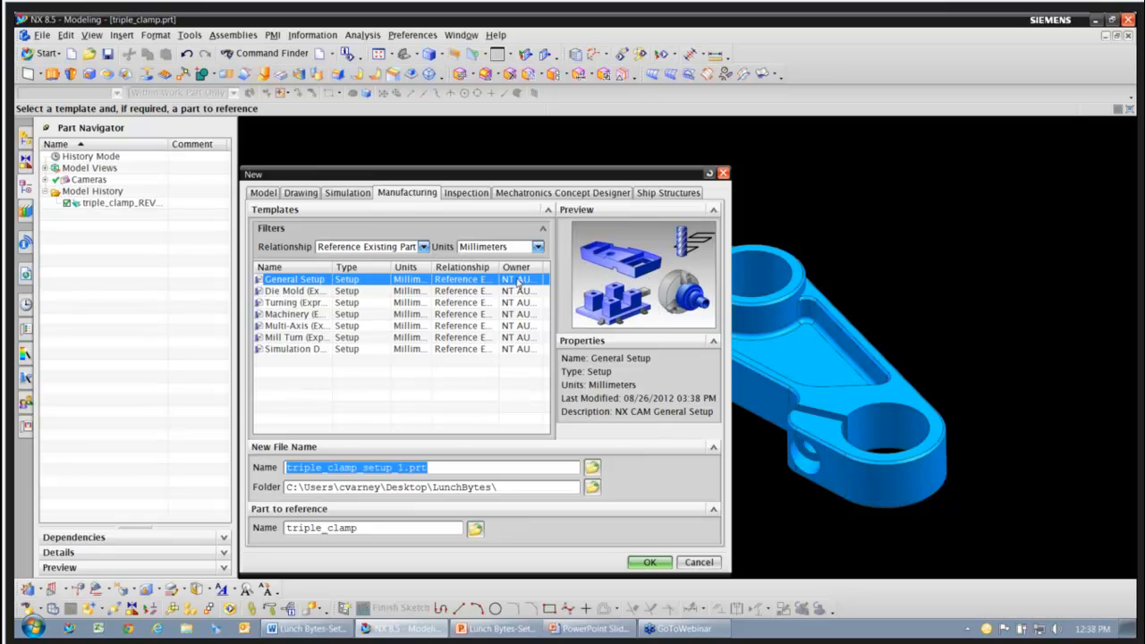
left_click(295, 293)
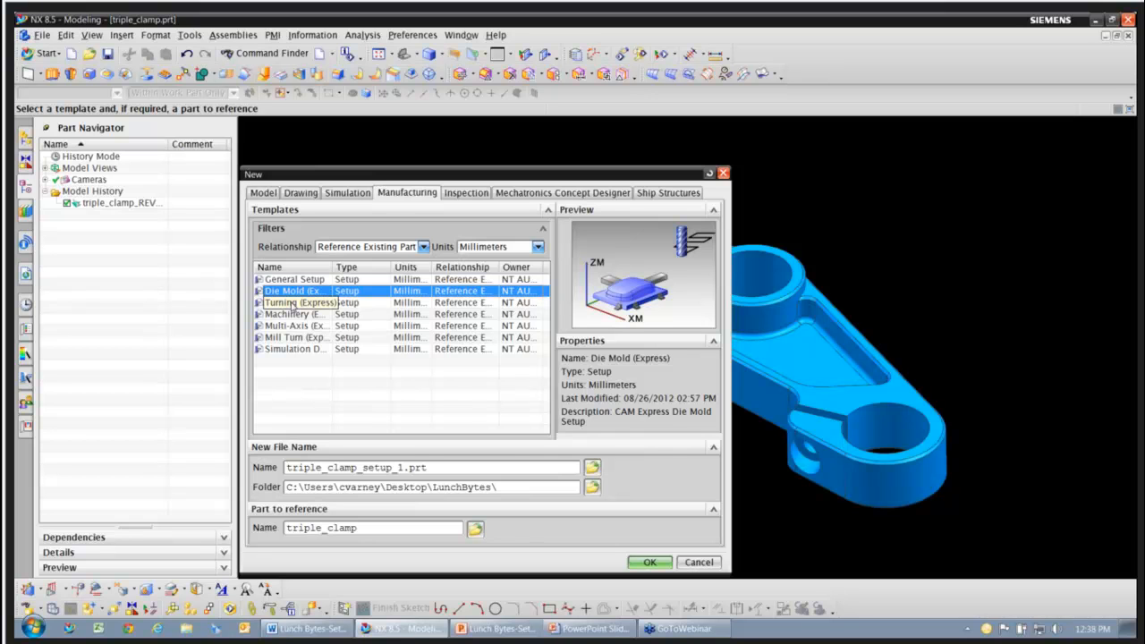
left_click(294, 304)
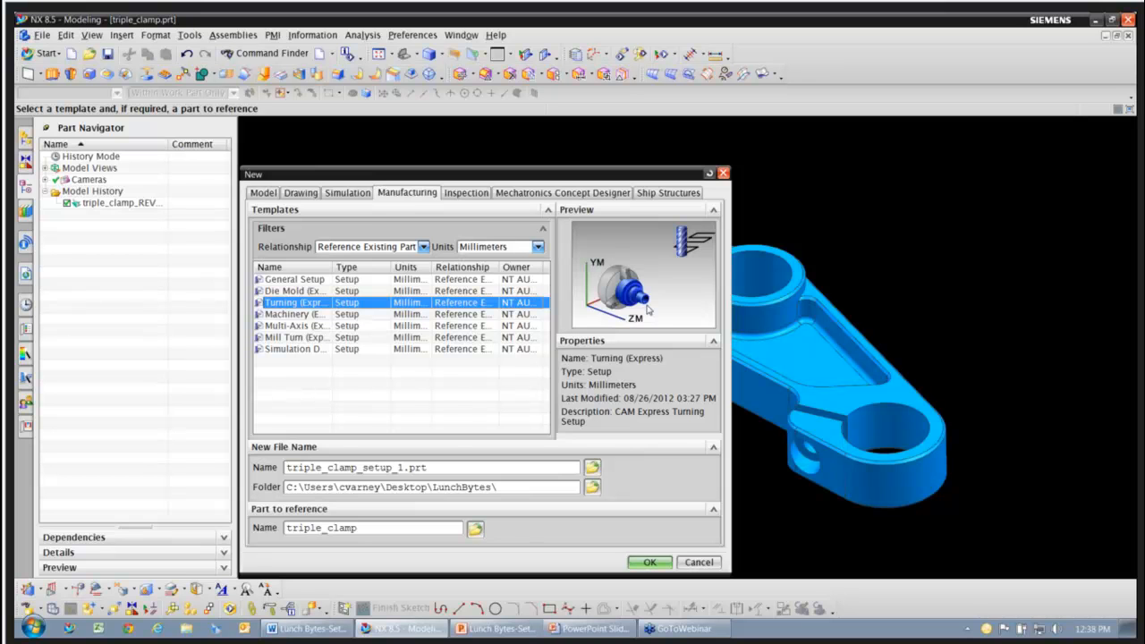
left_click(287, 315)
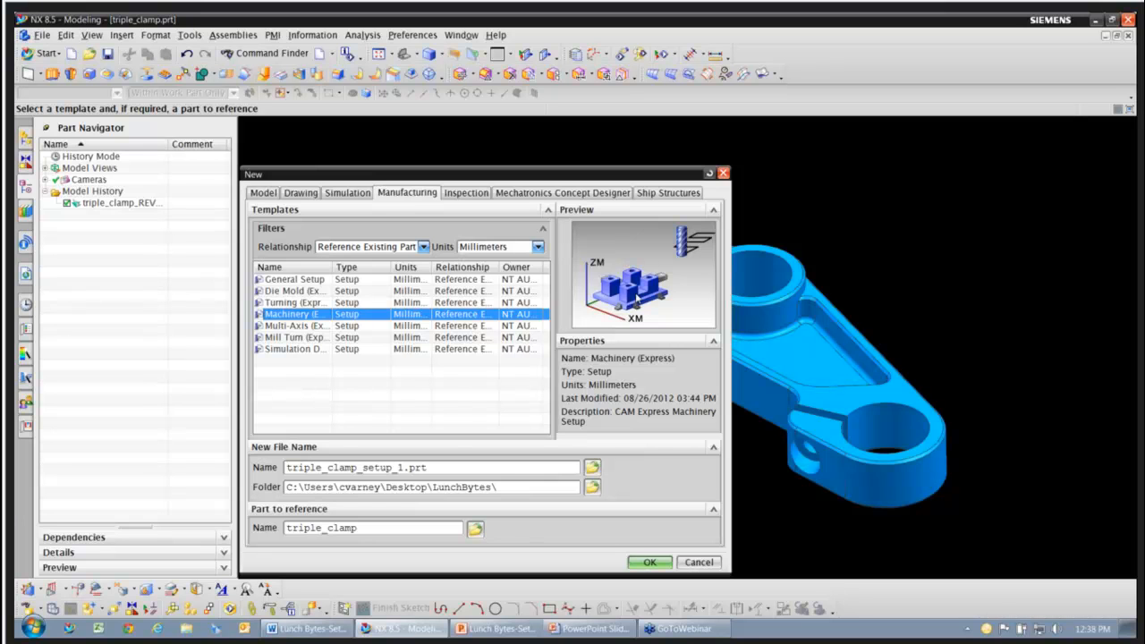
left_click(298, 326)
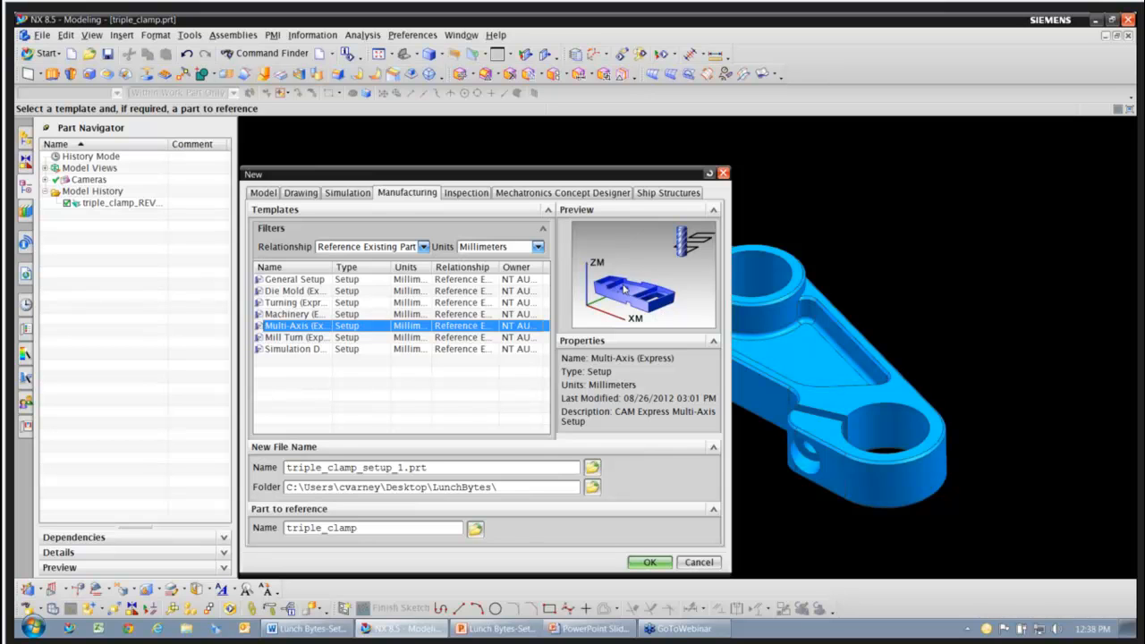
left_click(288, 339)
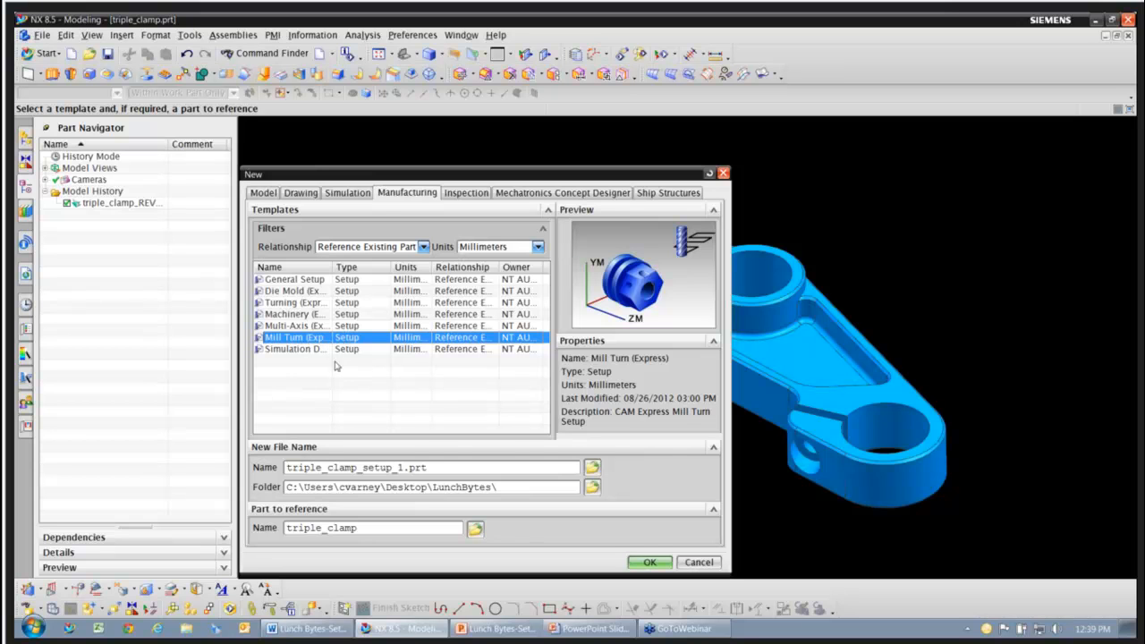
left_click(293, 350)
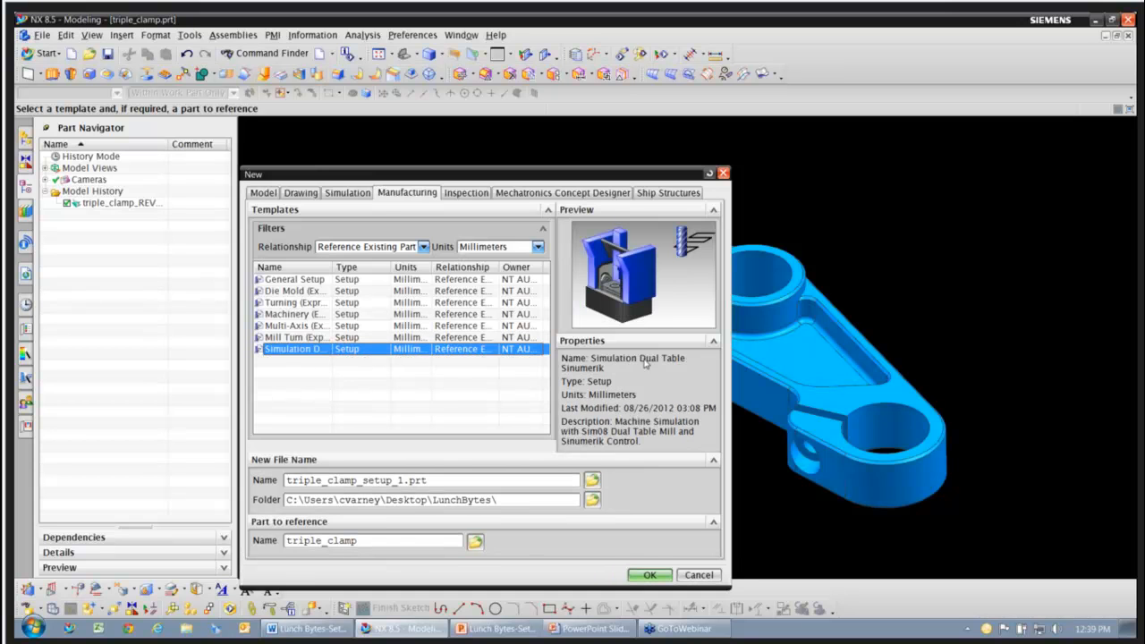
left_click(315, 281)
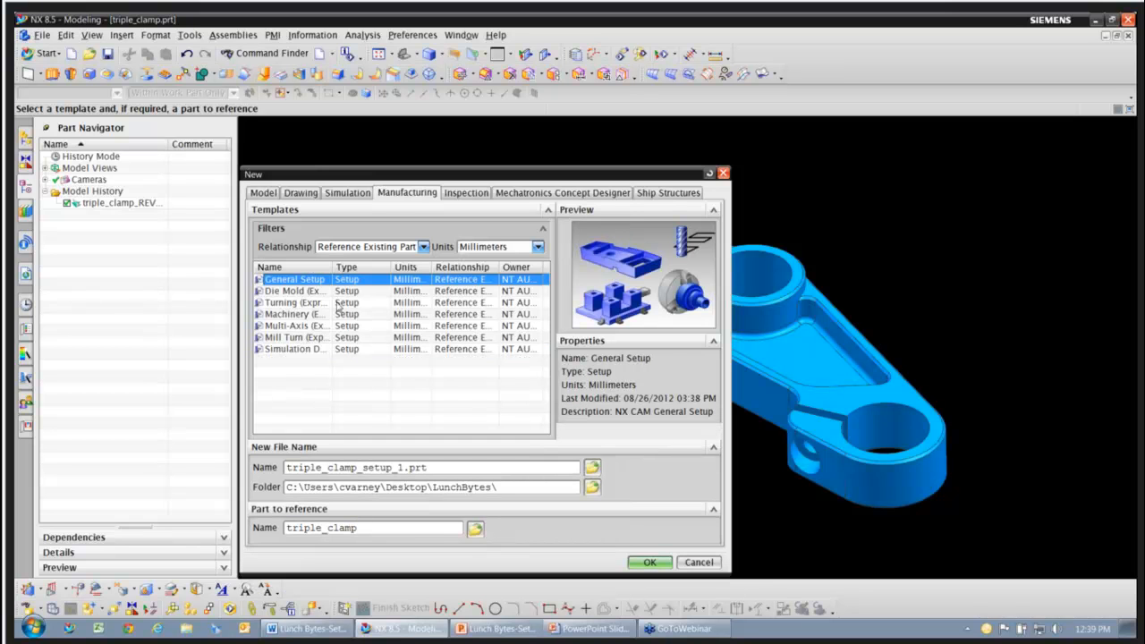
left_click(649, 564)
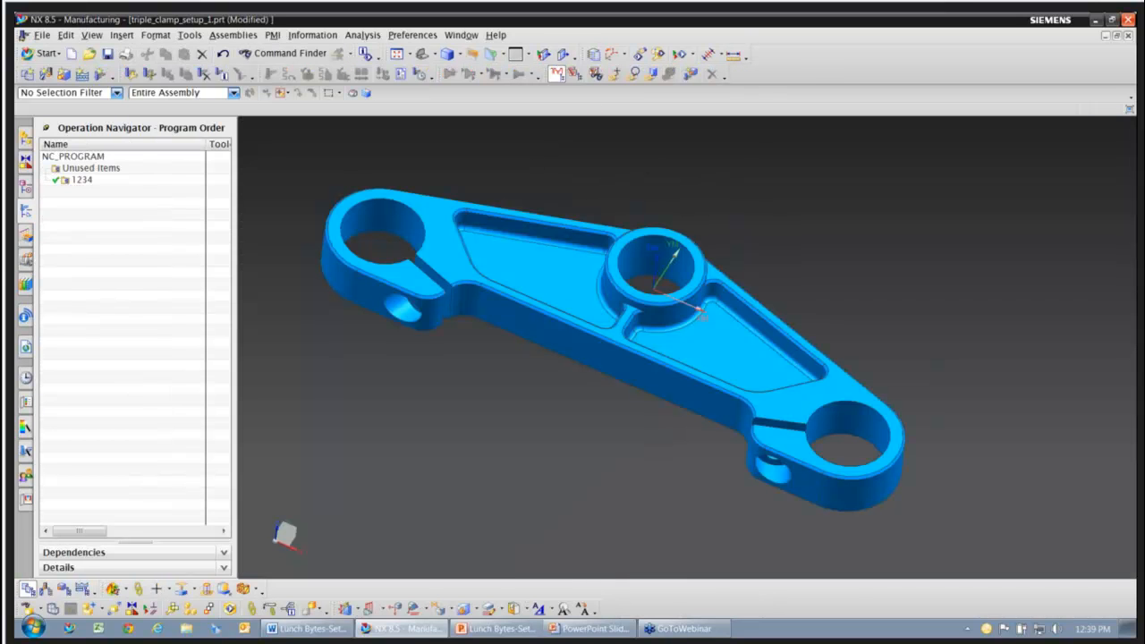
Step: Display the Assembly Navigator to examine how the new setup file references triple_clamp as a component
key("alt+Tab")
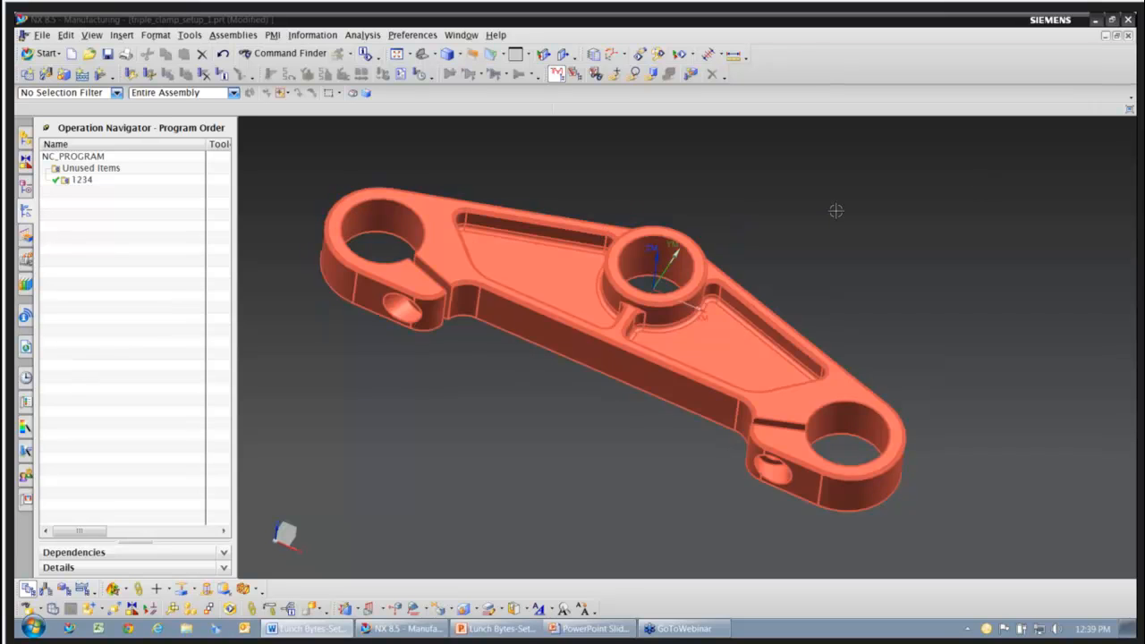
middle_click_drag(627, 186, 625, 179)
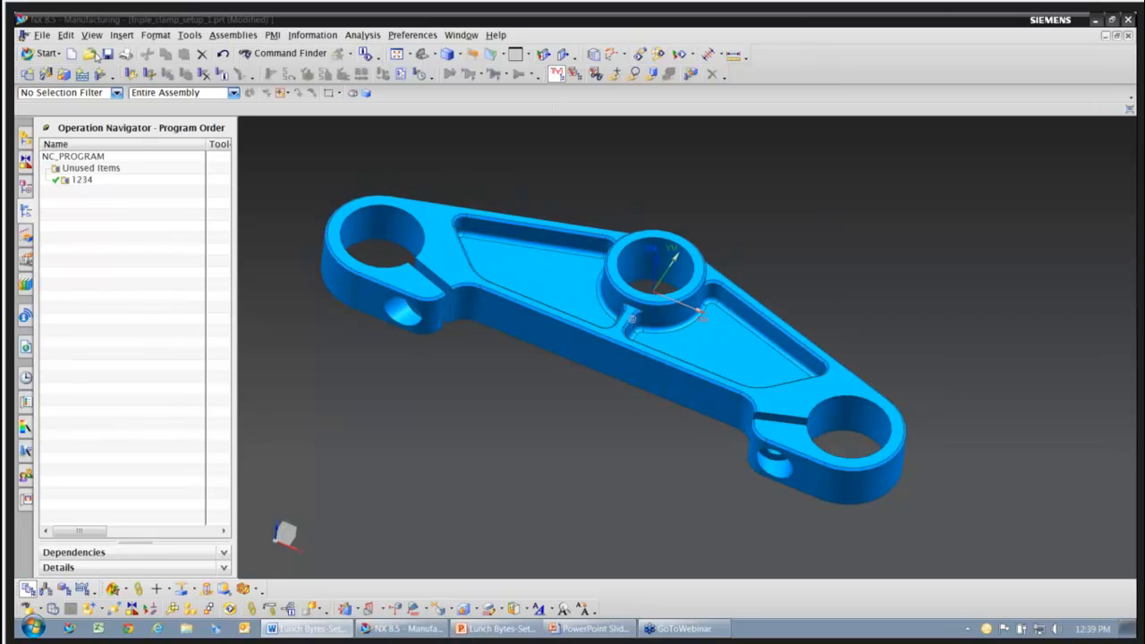
left_click(25, 139)
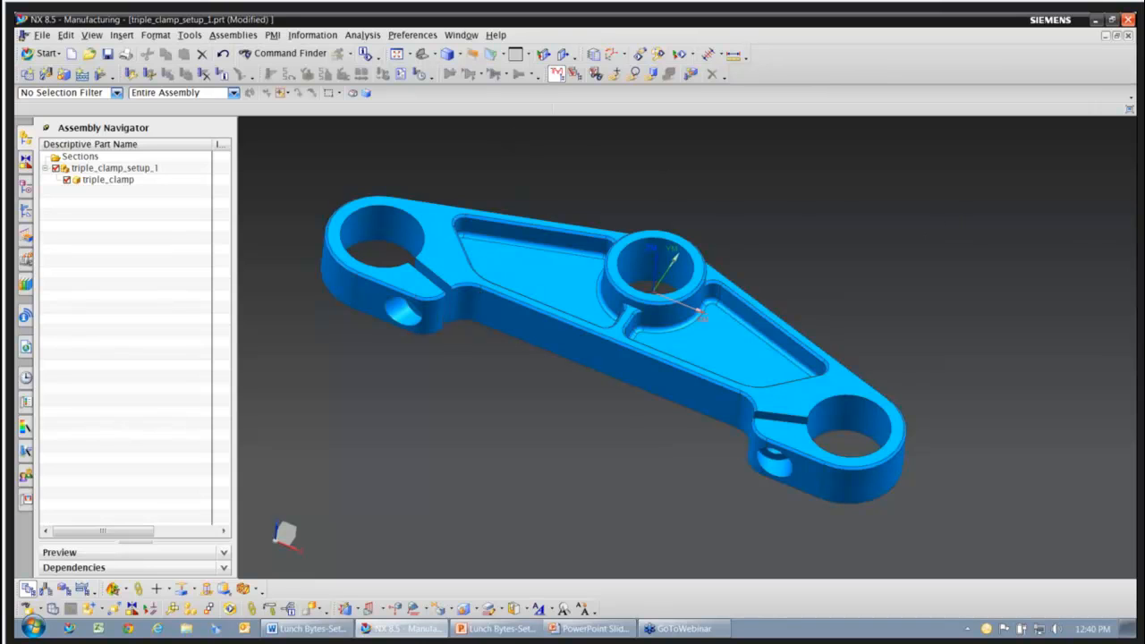
scroll(687, 347, "down", 1)
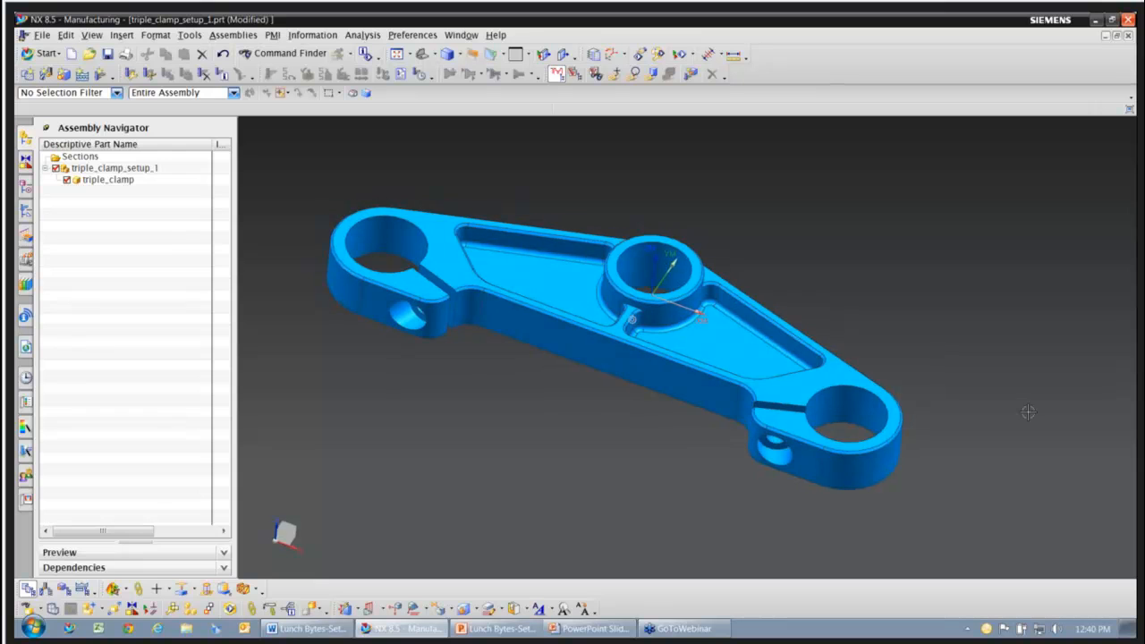
scroll(989, 402, "up", 1)
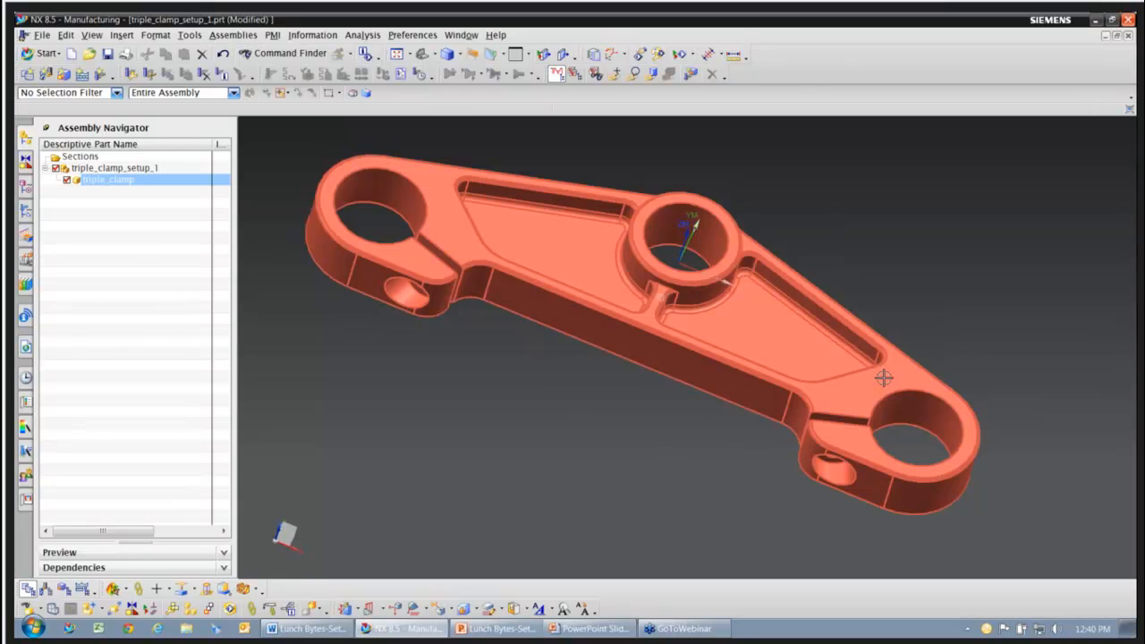
scroll(604, 486, "up", 1)
middle_click_drag(604, 486, 619, 483)
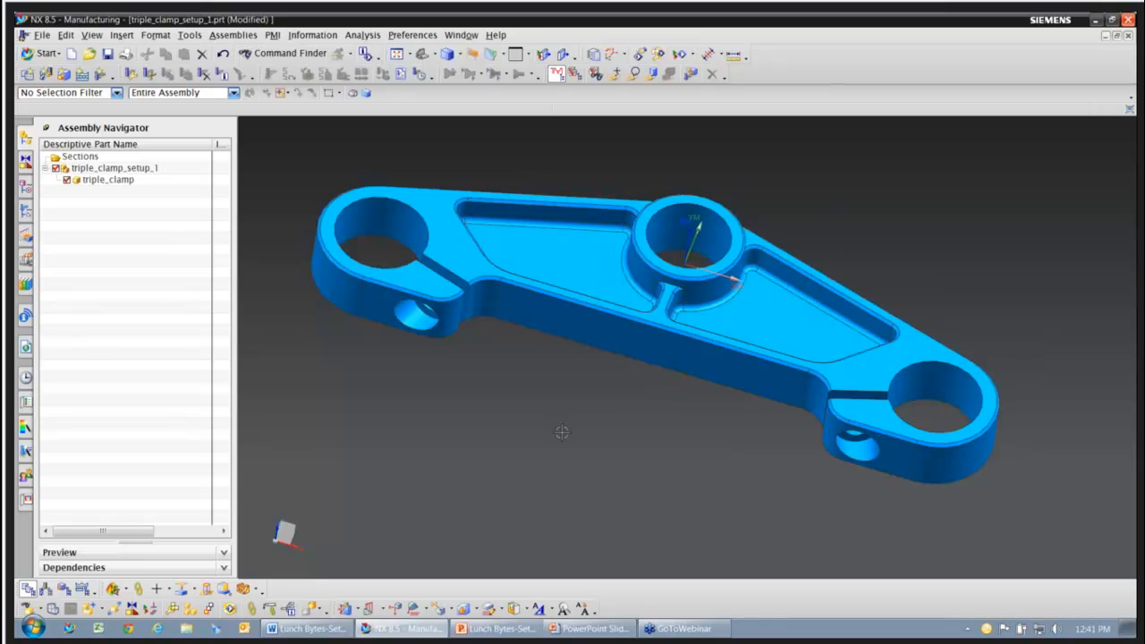
Step: Link the triple_clamp body into the setup part with the WAVE Geometry Linker, keeping it associative and hiding the original
mouse_move(562, 433)
middle_mouse_down()
mouse_move(563, 390)
mouse_move(565, 432)
middle_mouse_up()
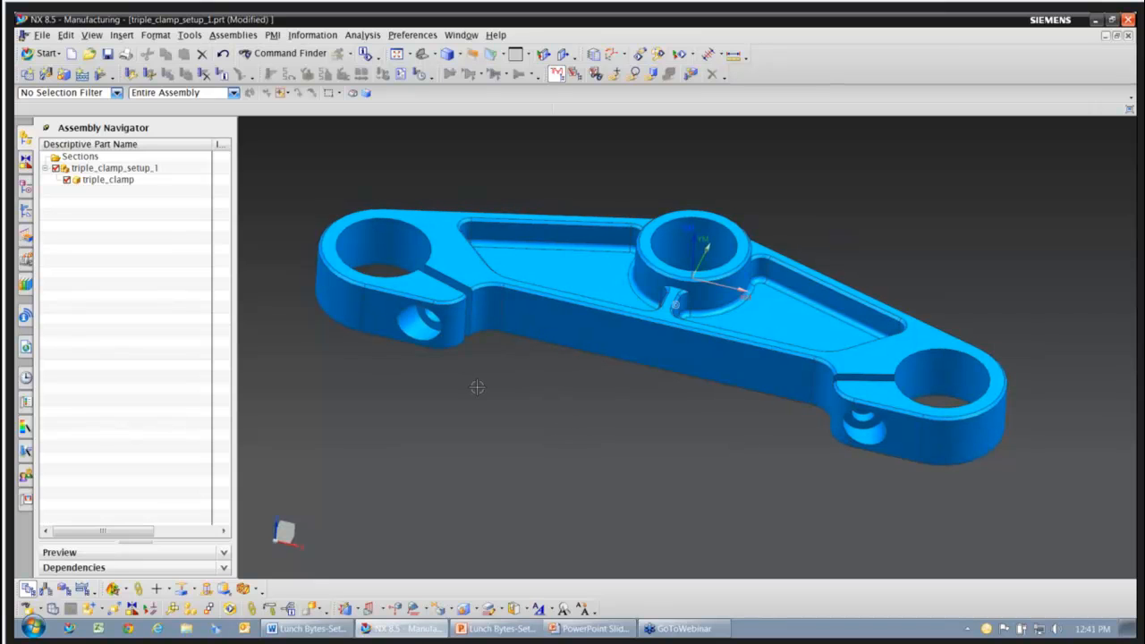
left_click(138, 591)
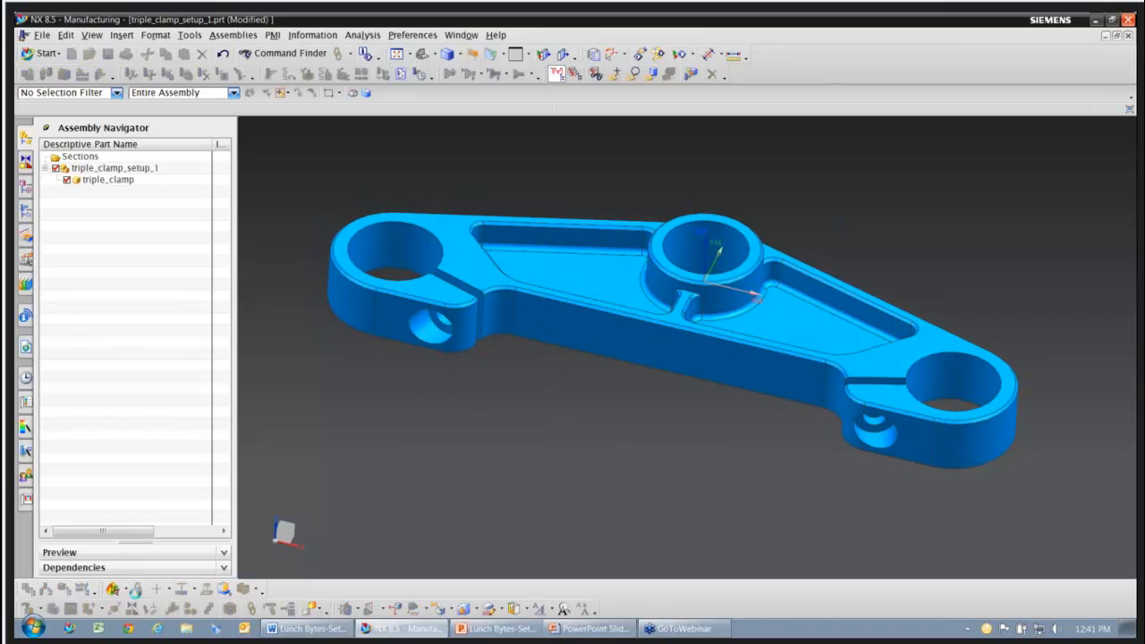
left_click_drag(325, 160, 1048, 483)
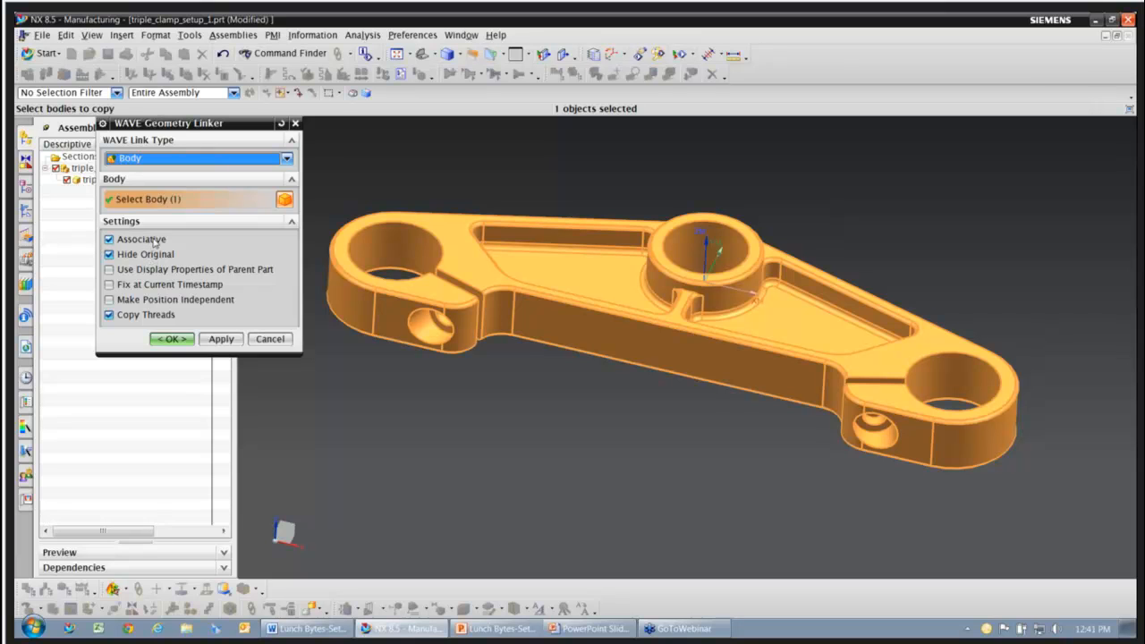
left_click(173, 340)
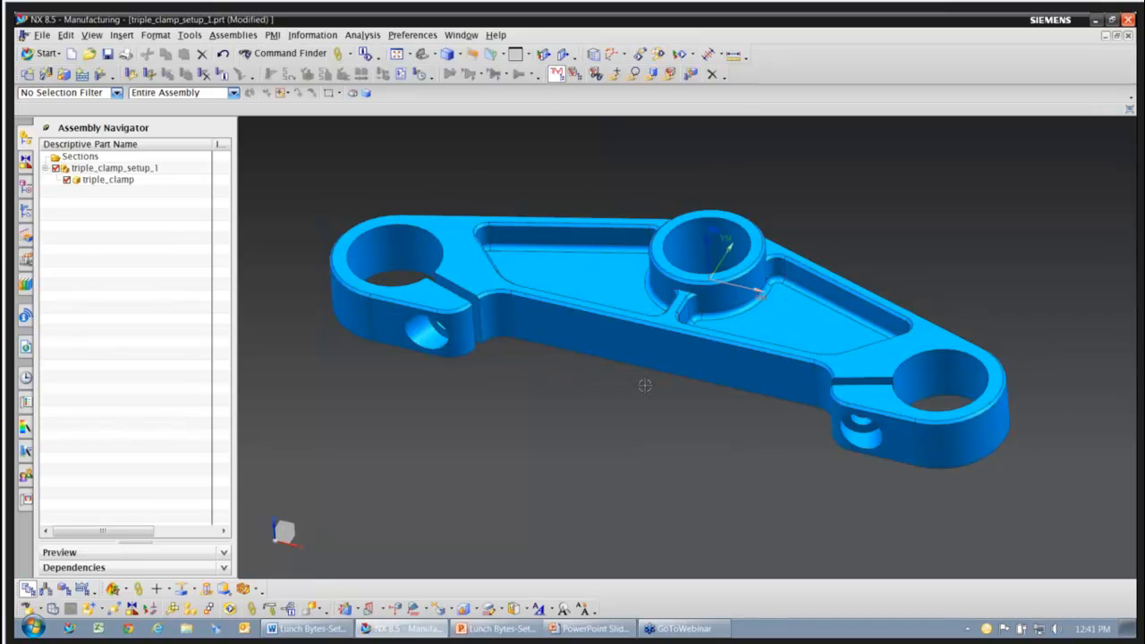
middle_click_drag(564, 414, 591, 409)
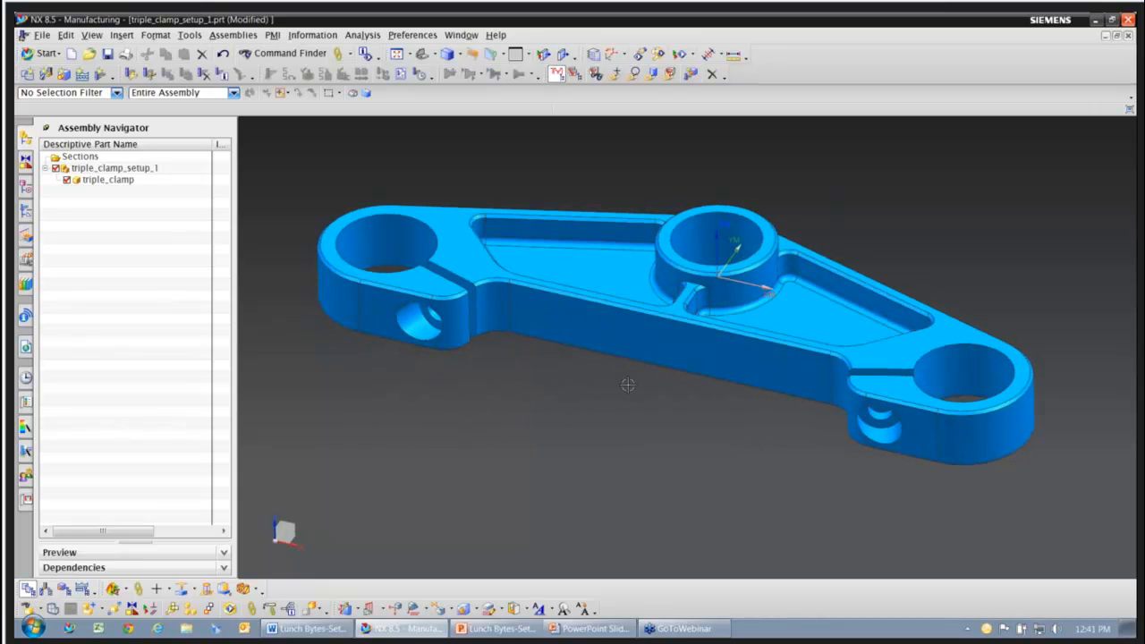
scroll(628, 385, "down", 1)
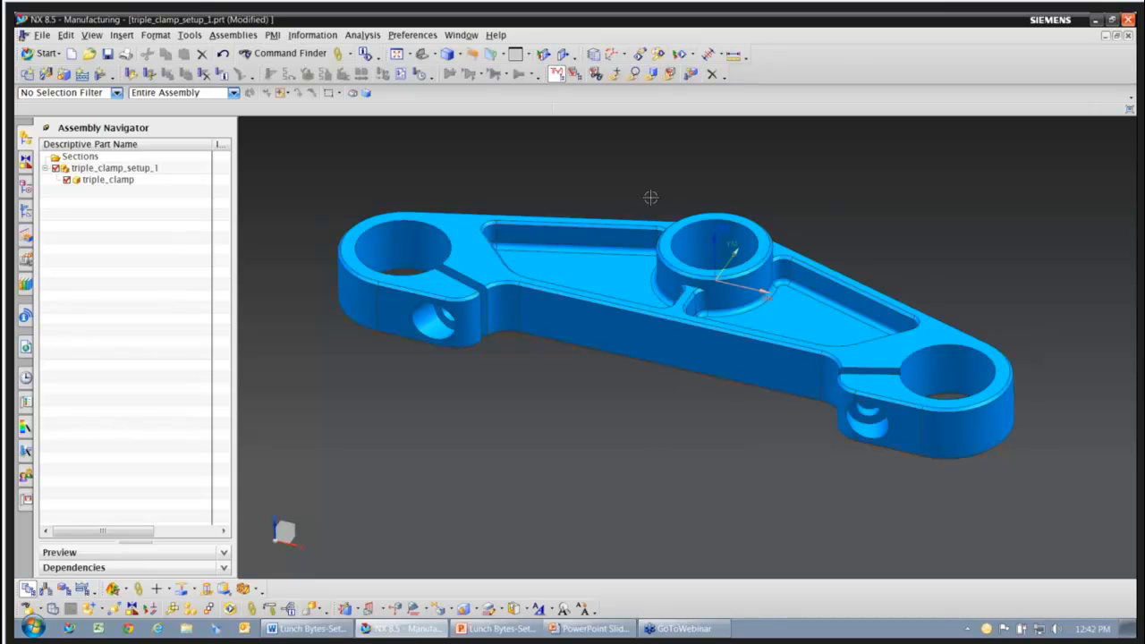
Step: Switch to Modeling and delete the narrow edge faces along the clamp's upper outline and both pocket rims, selecting them as Tangent Faces
left_click(47, 57)
left_click(54, 75)
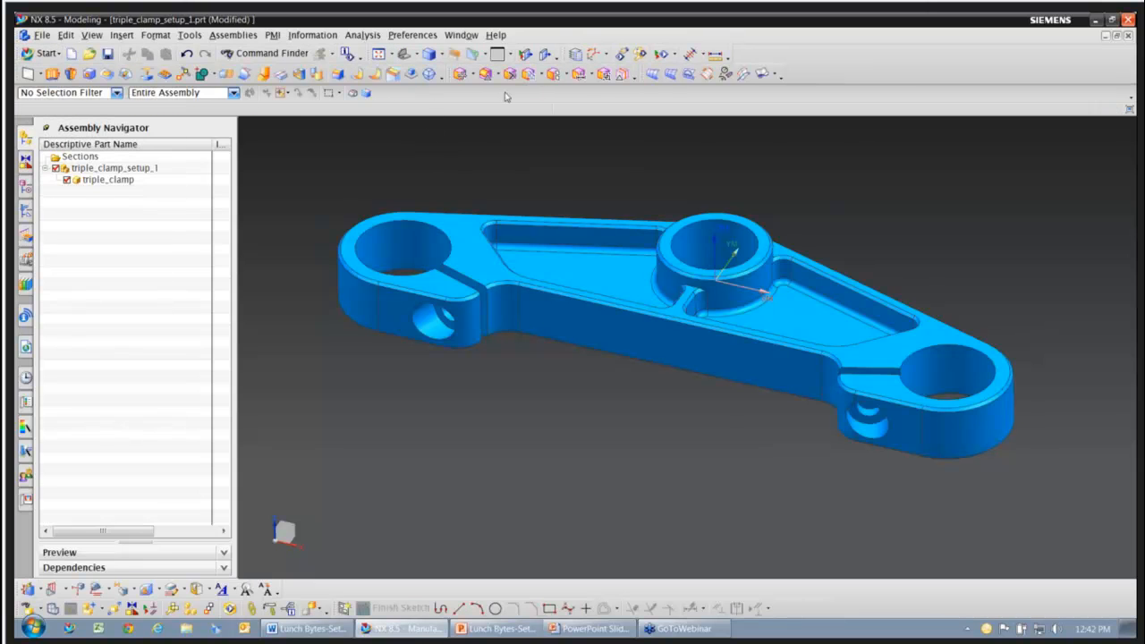
left_click(510, 75)
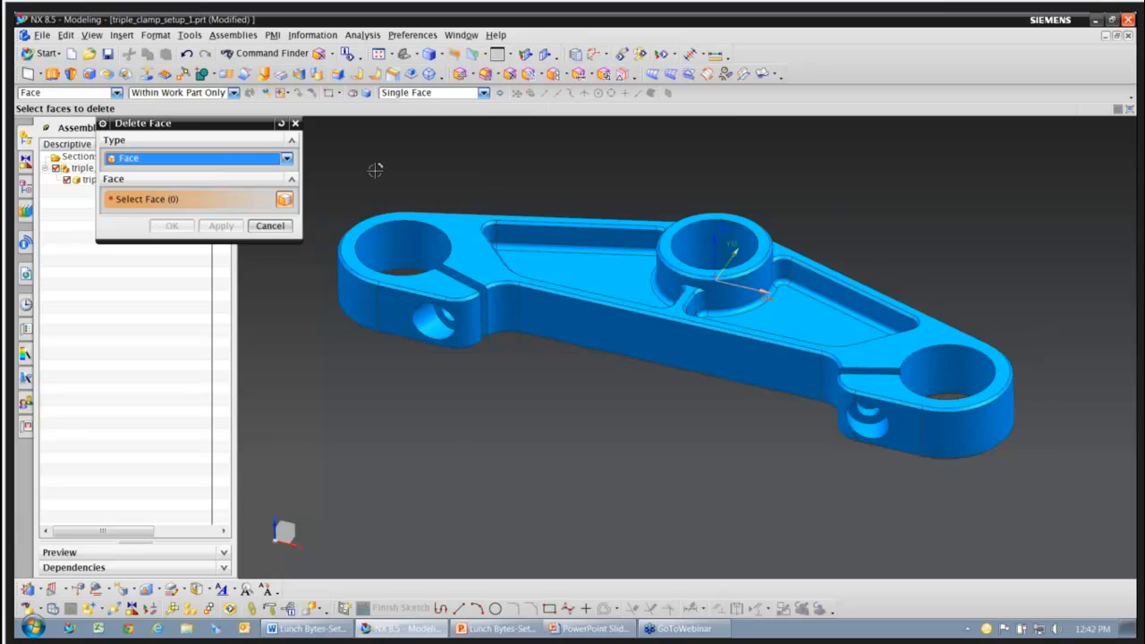
left_click(484, 93)
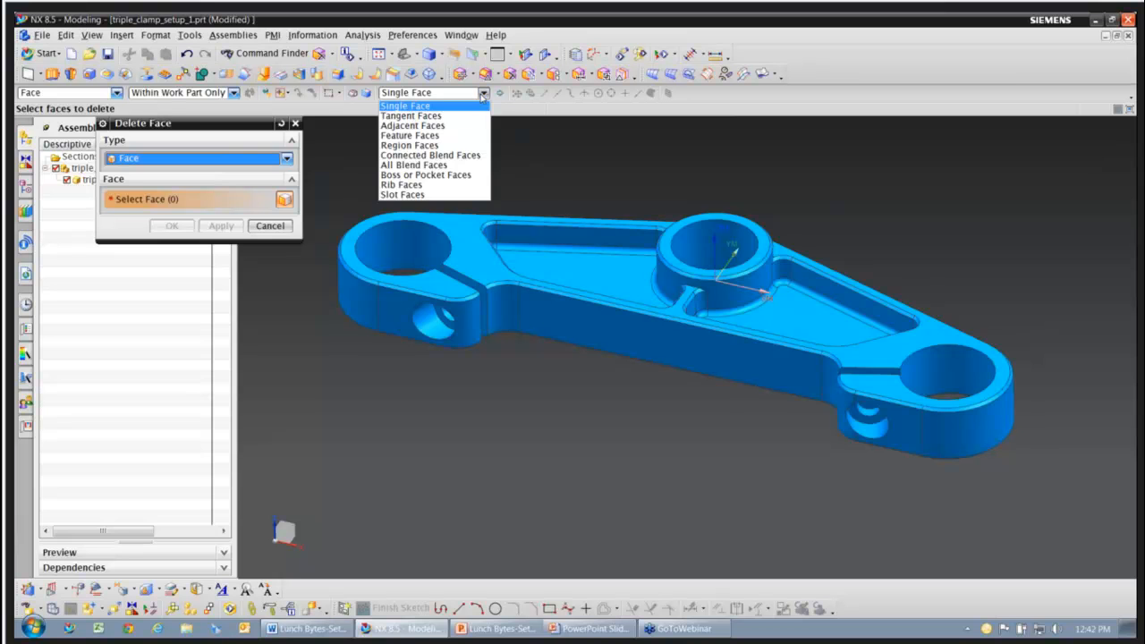
left_click(455, 114)
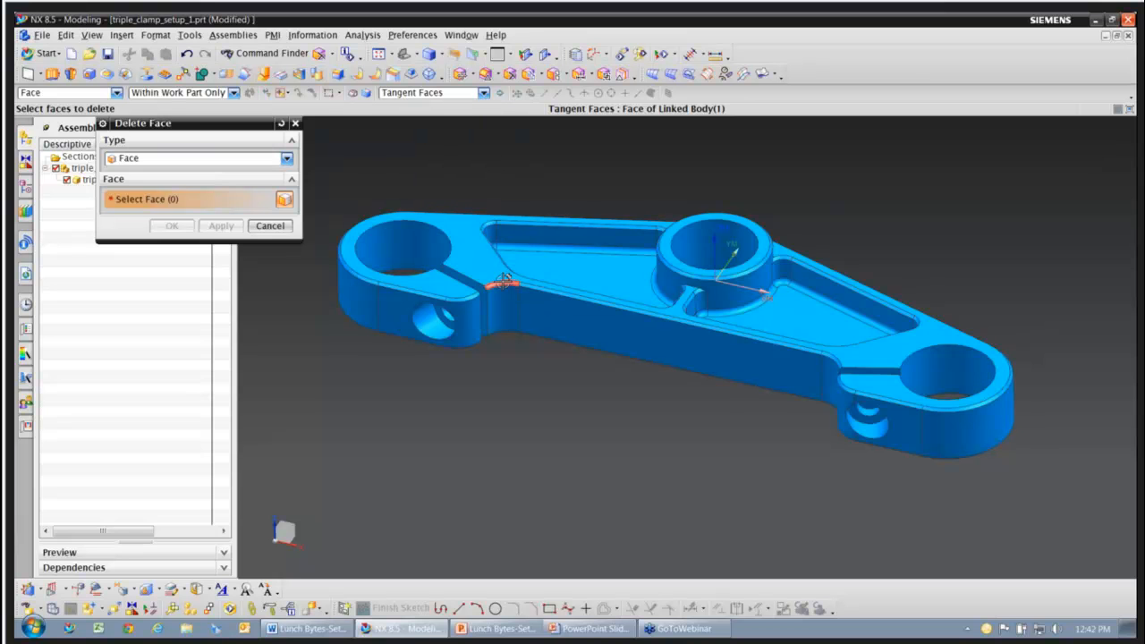
left_click(465, 298)
left_click(467, 298)
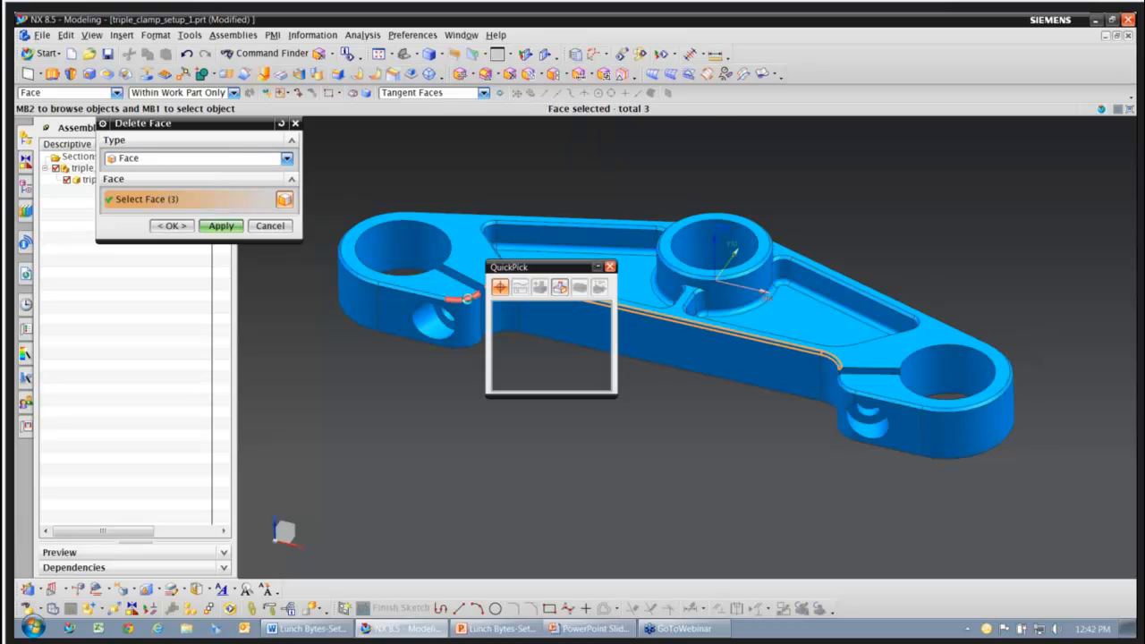
left_click(535, 306)
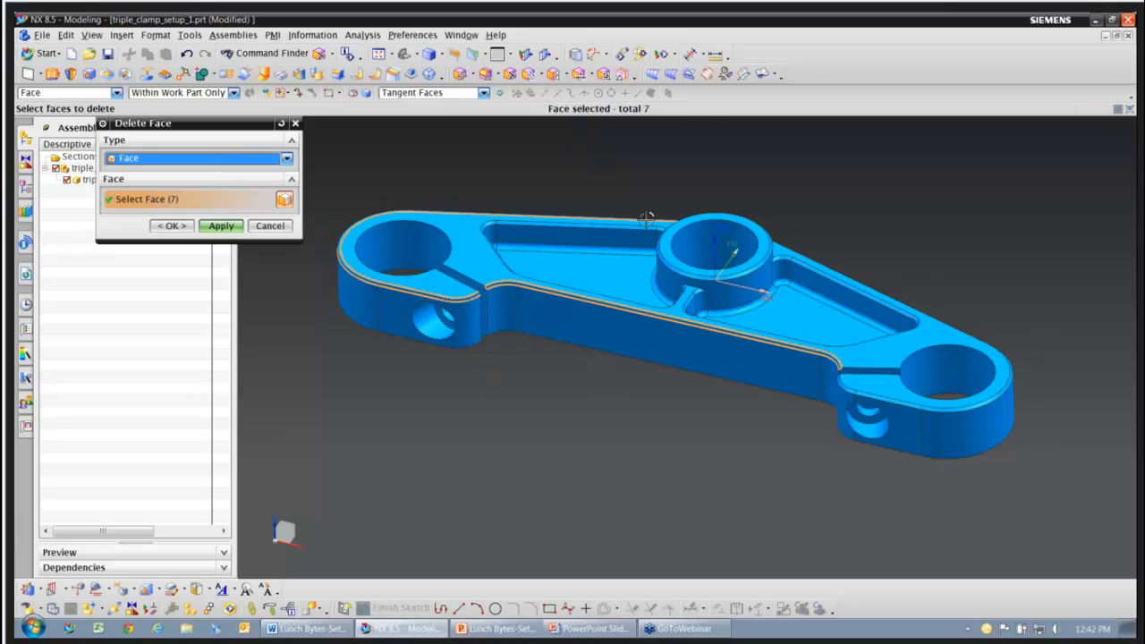
left_click(611, 227)
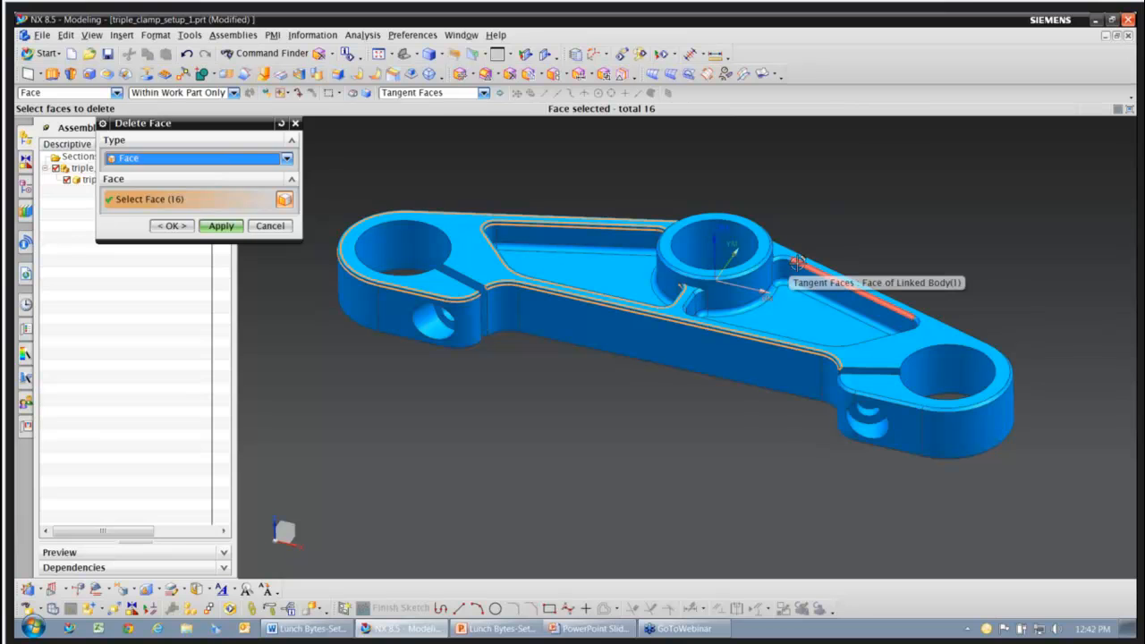
left_click(789, 261)
left_click(864, 395)
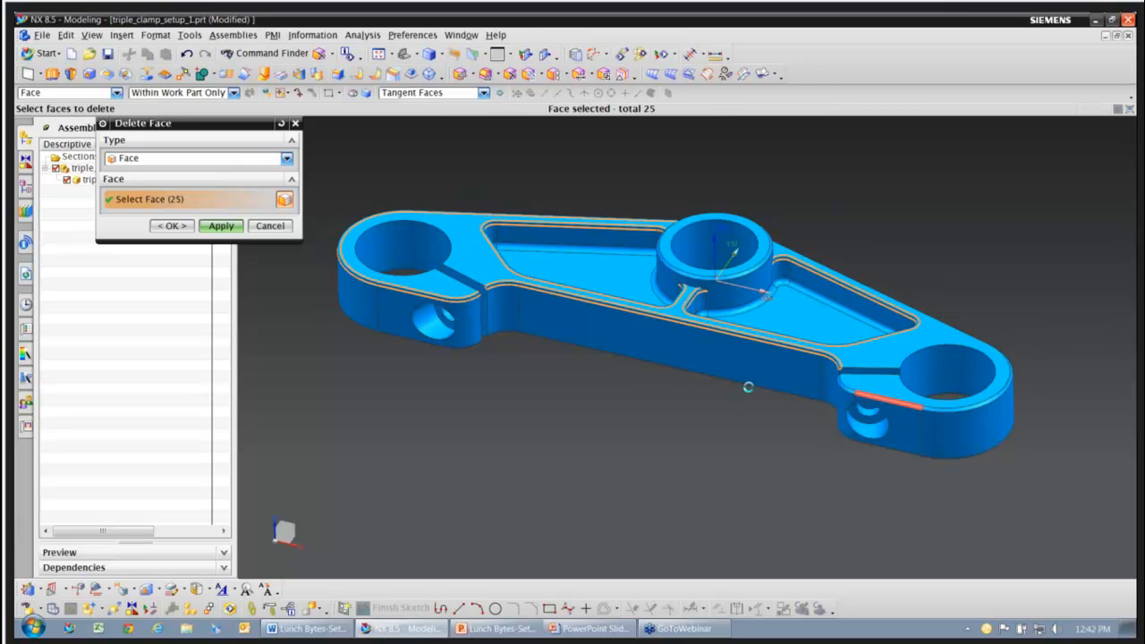
left_click(221, 226)
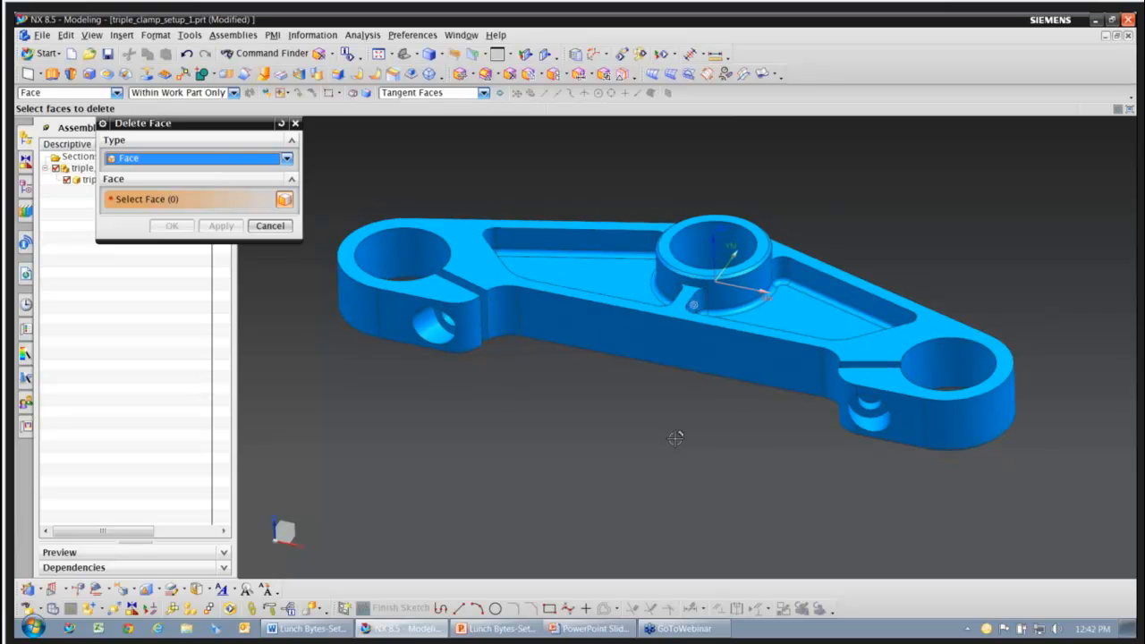
Step: Delete the cross bolt holes in both clamp ends using Delete Face with the Hole type
left_click(148, 158)
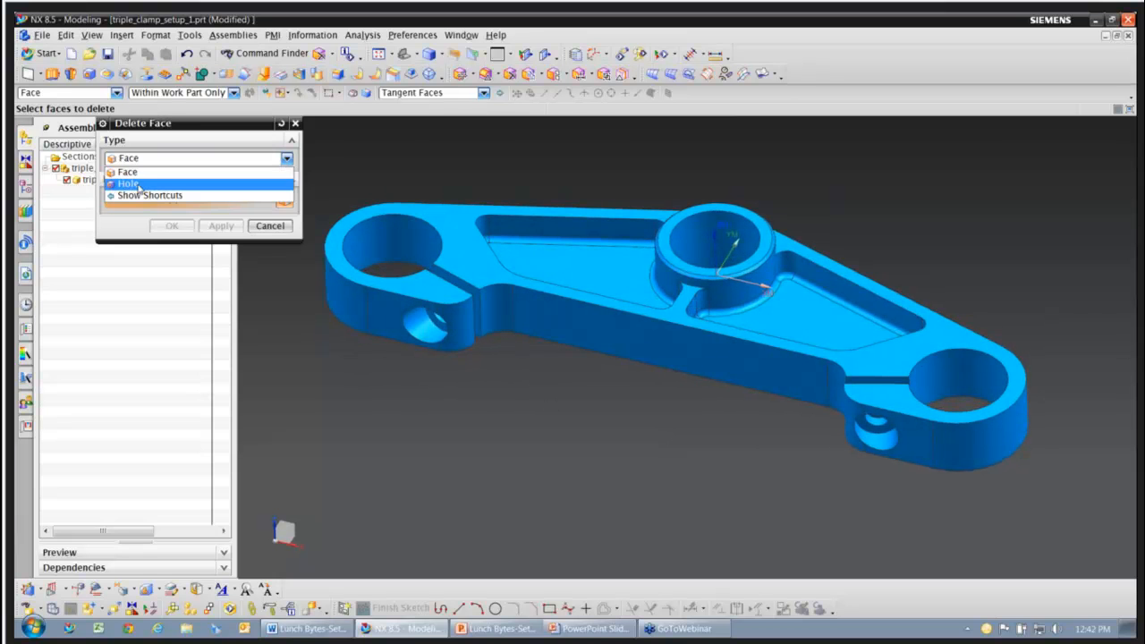
left_click(129, 184)
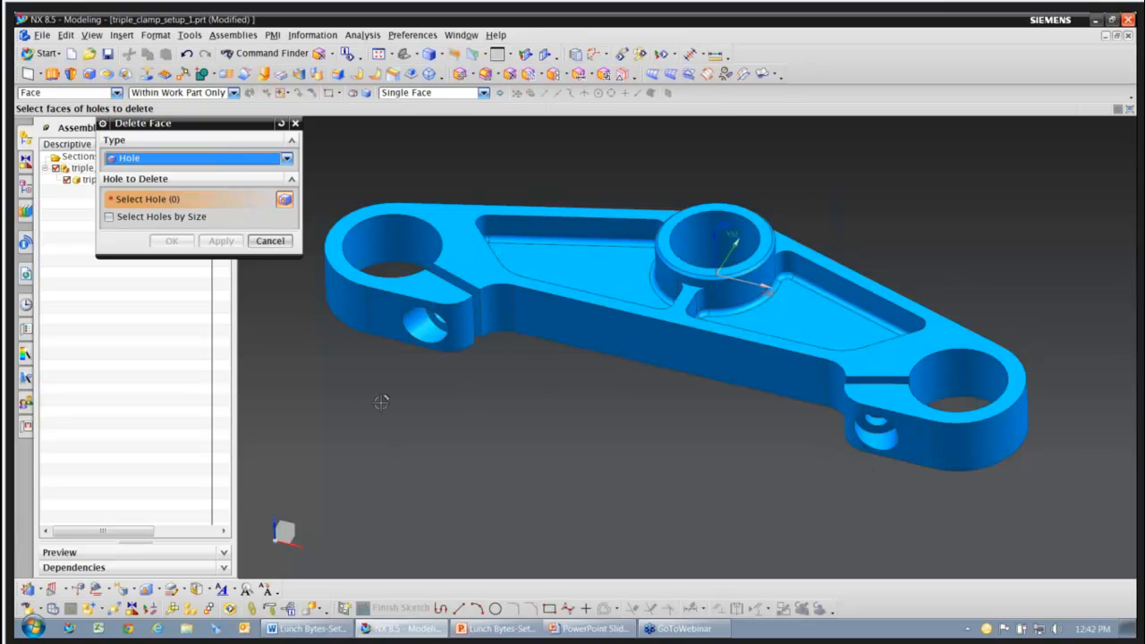
left_click_drag(354, 389, 529, 257)
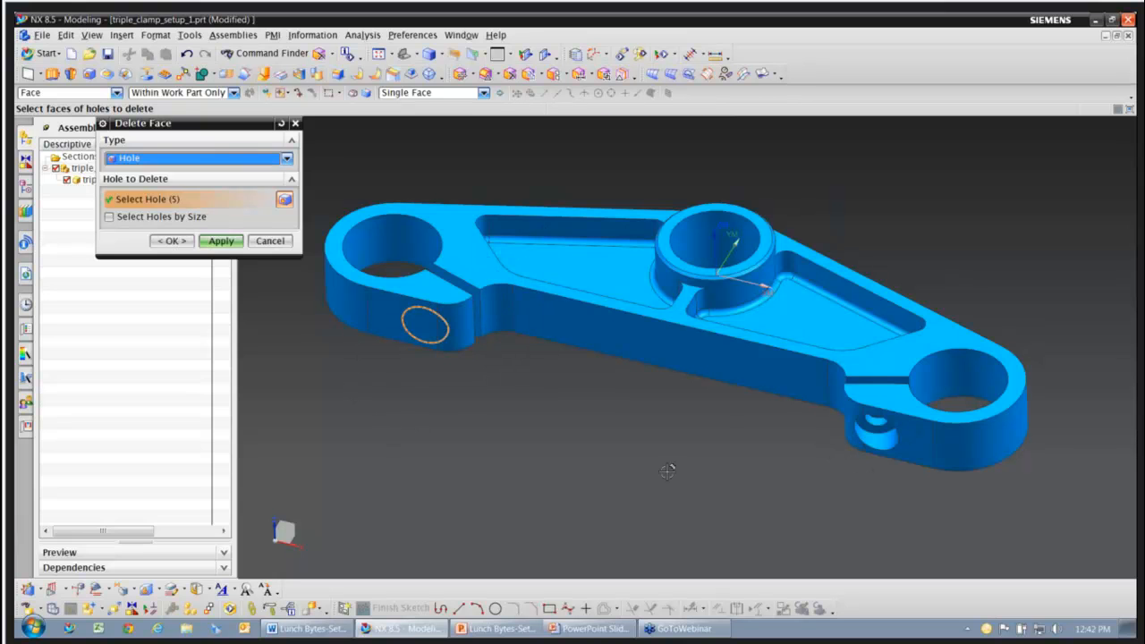
left_click(174, 242)
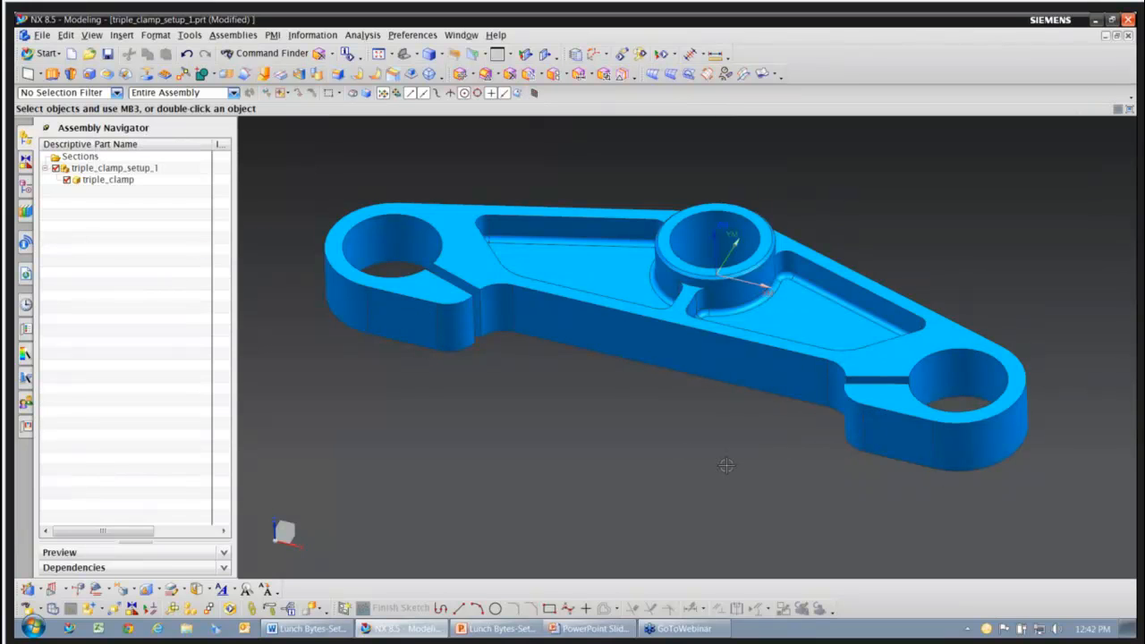
middle_click_drag(727, 465, 758, 440)
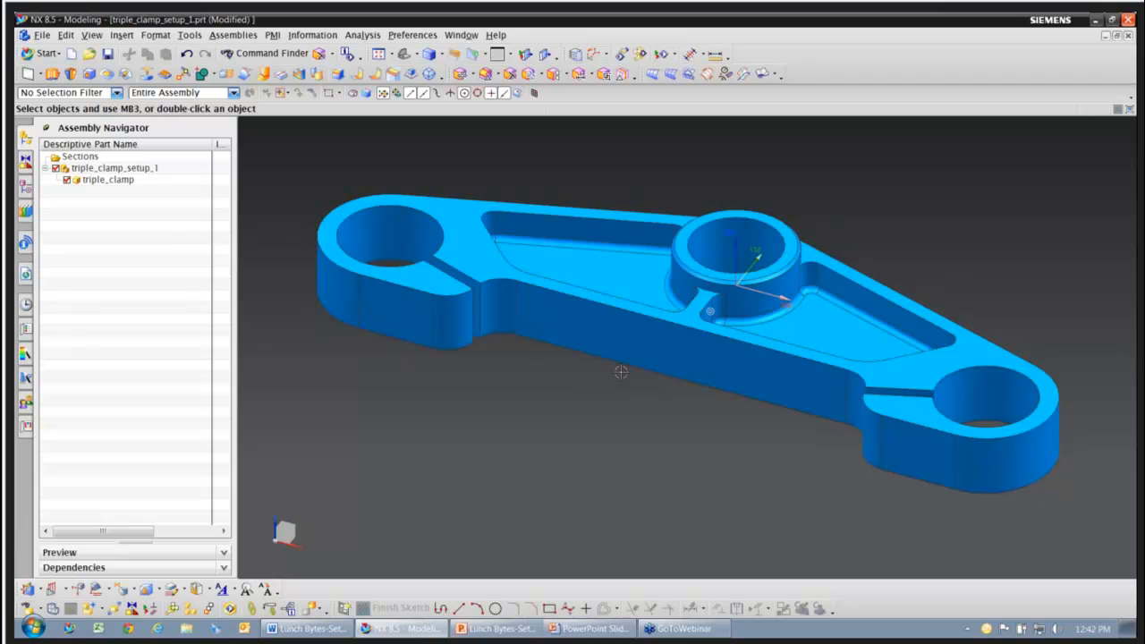
Step: Make the triple_clamp component the displayed part from the setup assembly
mouse_move(568, 397)
middle_mouse_down()
mouse_move(606, 379)
mouse_move(575, 381)
middle_mouse_up()
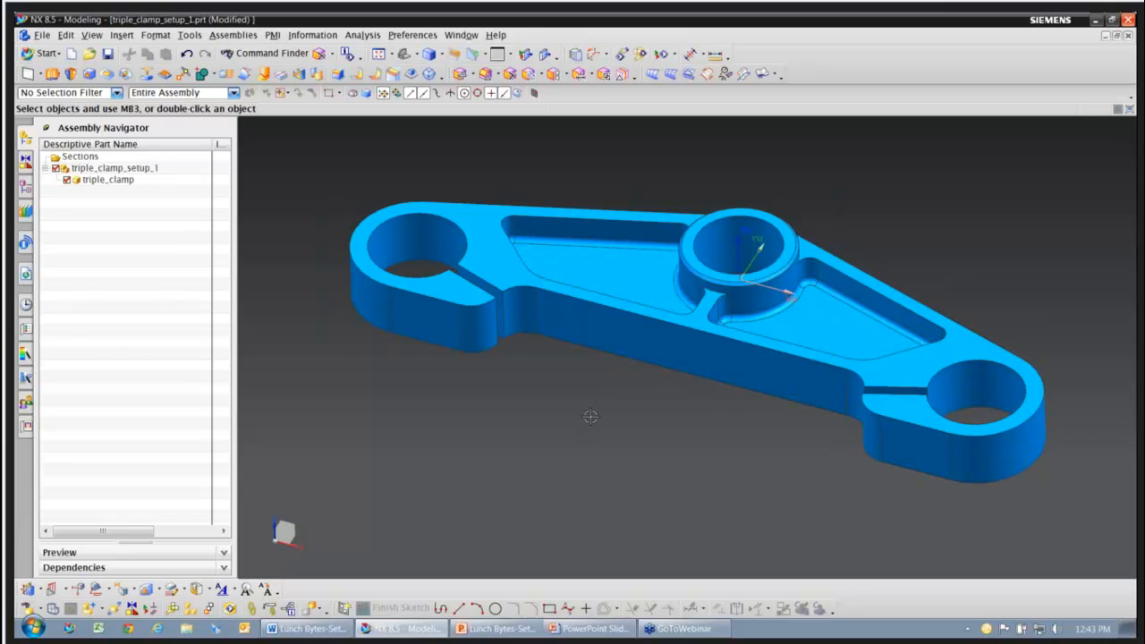
scroll(589, 418, "up", 3)
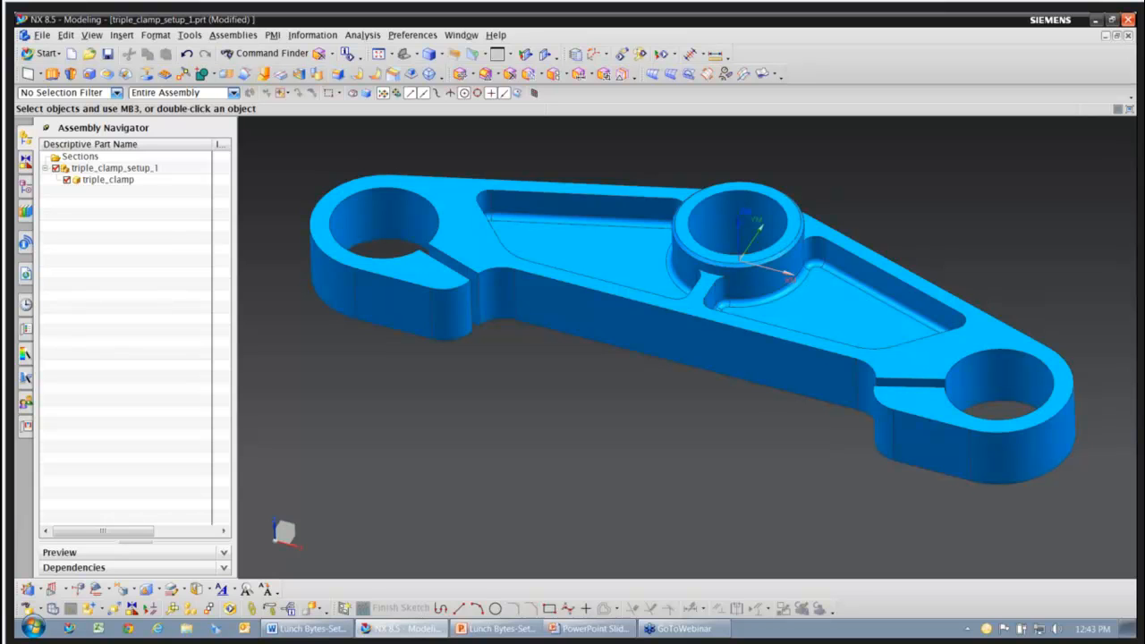
middle_click_drag(657, 412, 647, 325)
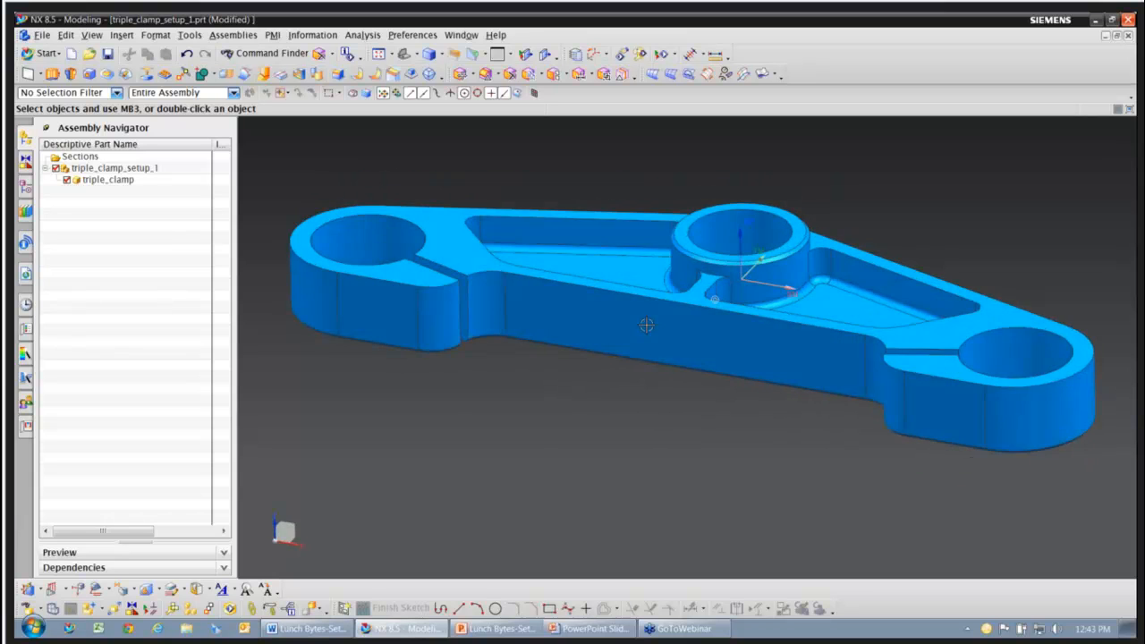
right_click(100, 180)
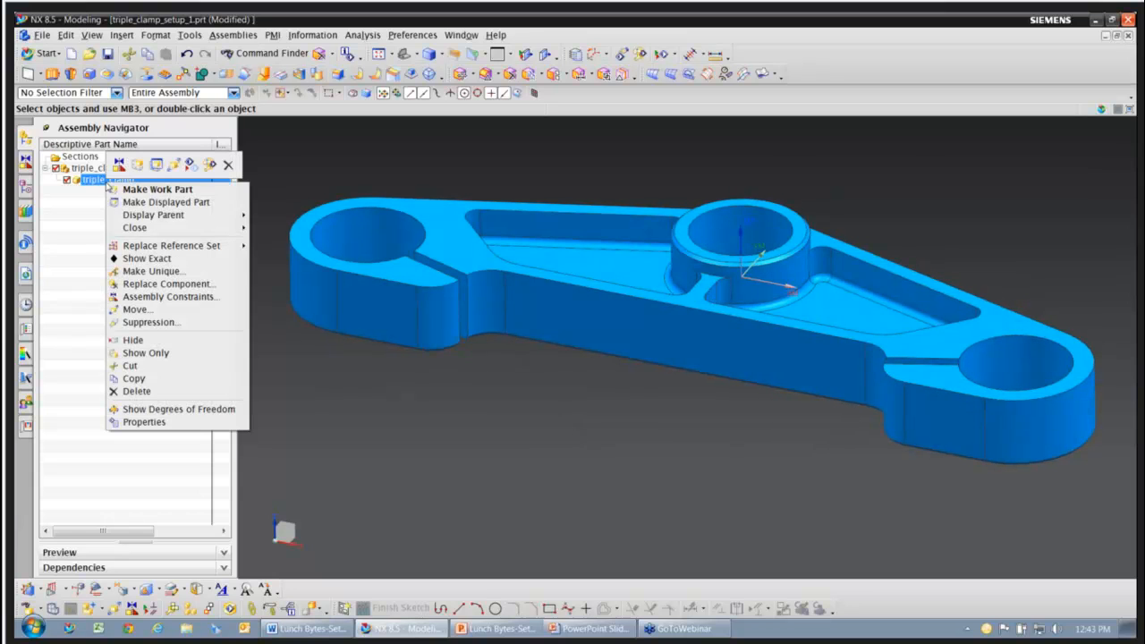
left_click(166, 202)
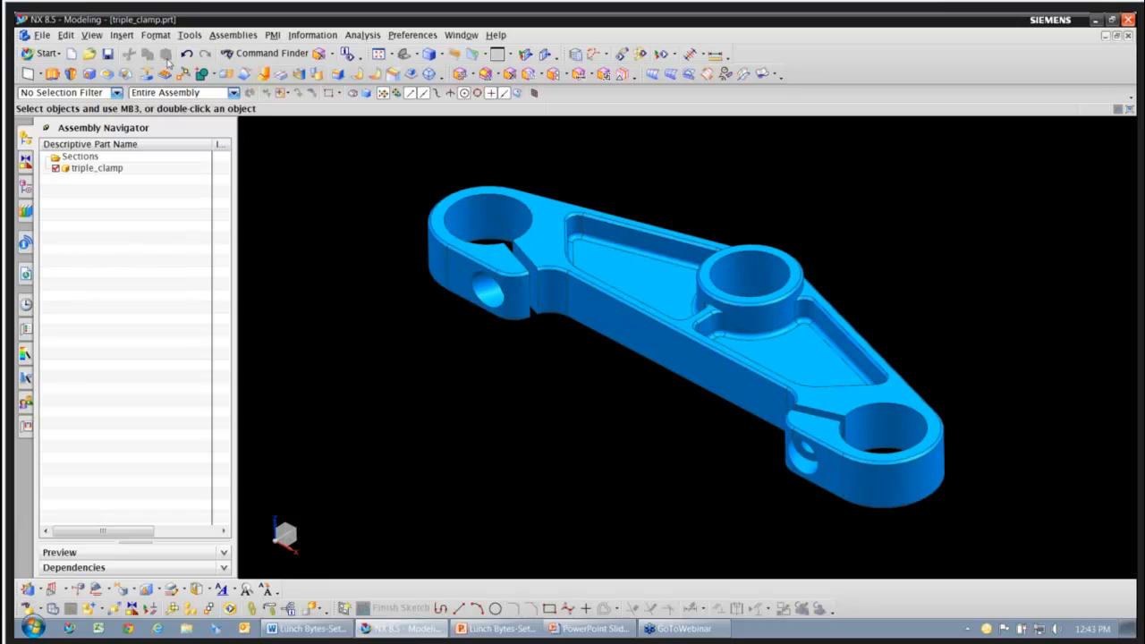
Step: Raise the central boss by moving its top annular face and the adjoining rim face up 10 mm with Move Face
middle_click_drag(465, 412, 403, 165)
middle_click_drag(481, 244, 584, 409, "ctrl")
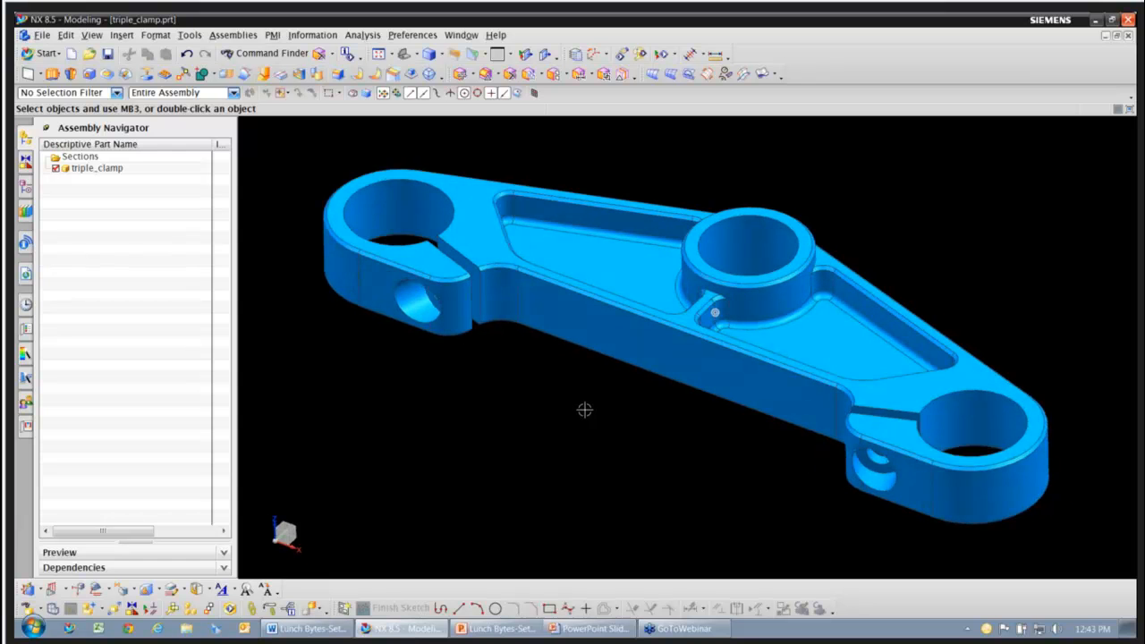
middle_click_drag(522, 337, 483, 147)
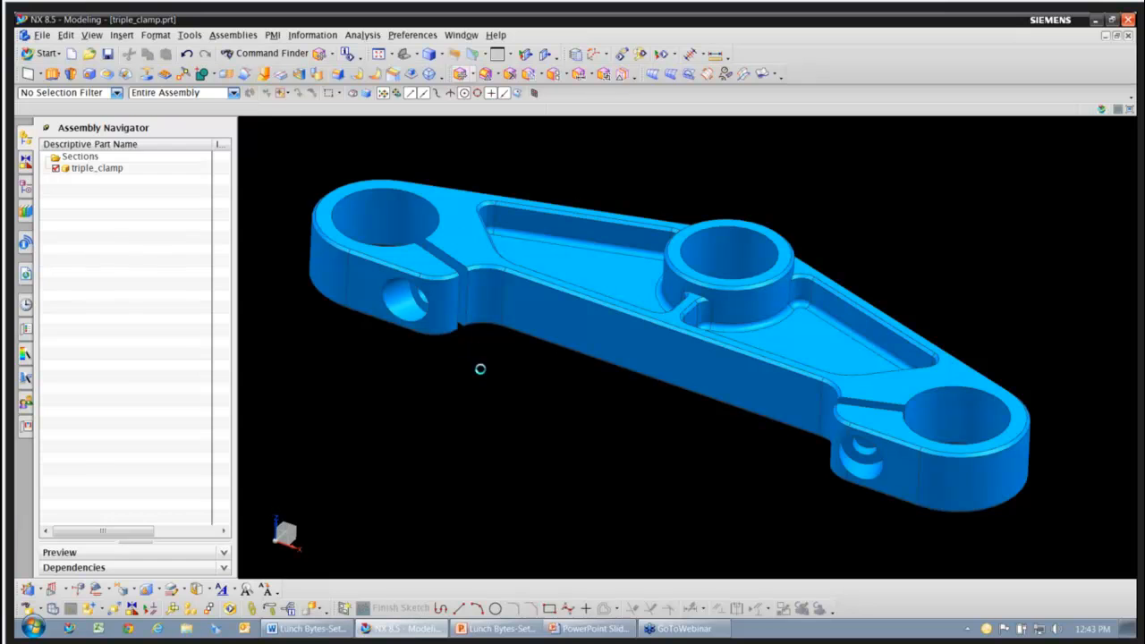
middle_click_drag(503, 383, 799, 257)
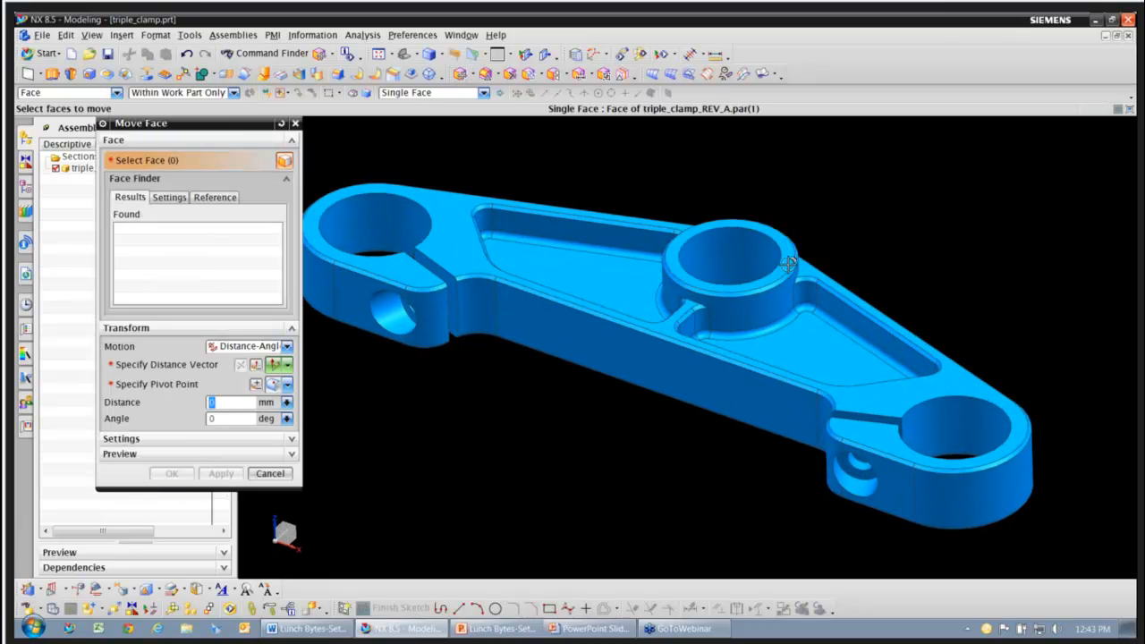
left_click(795, 256)
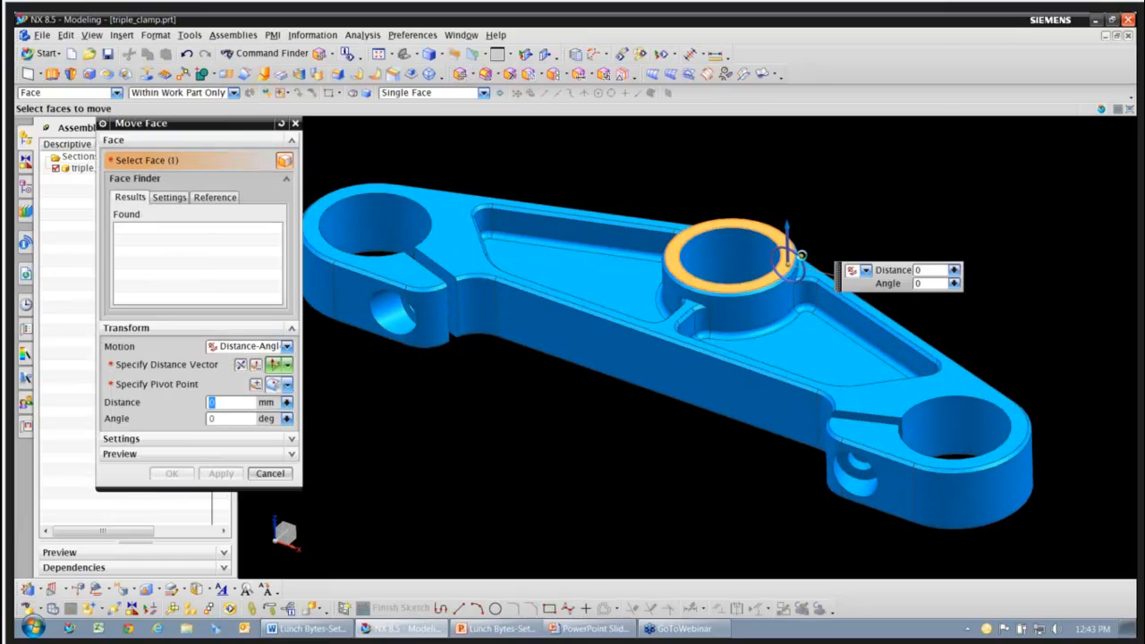
left_click(767, 287)
left_click_drag(787, 224, 787, 191)
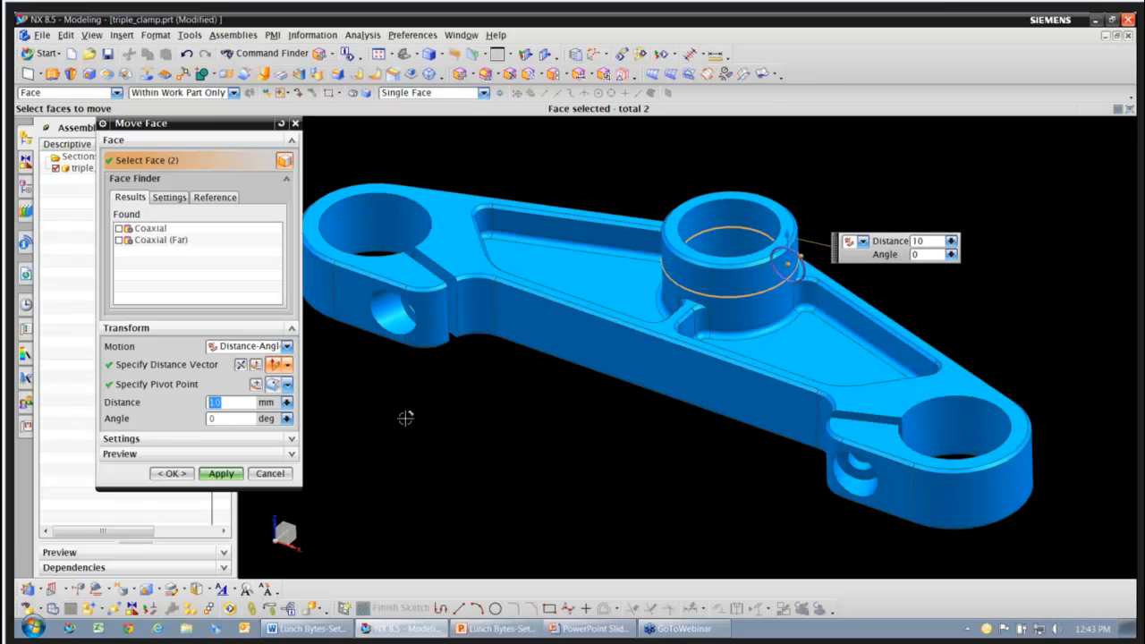
left_click(223, 474)
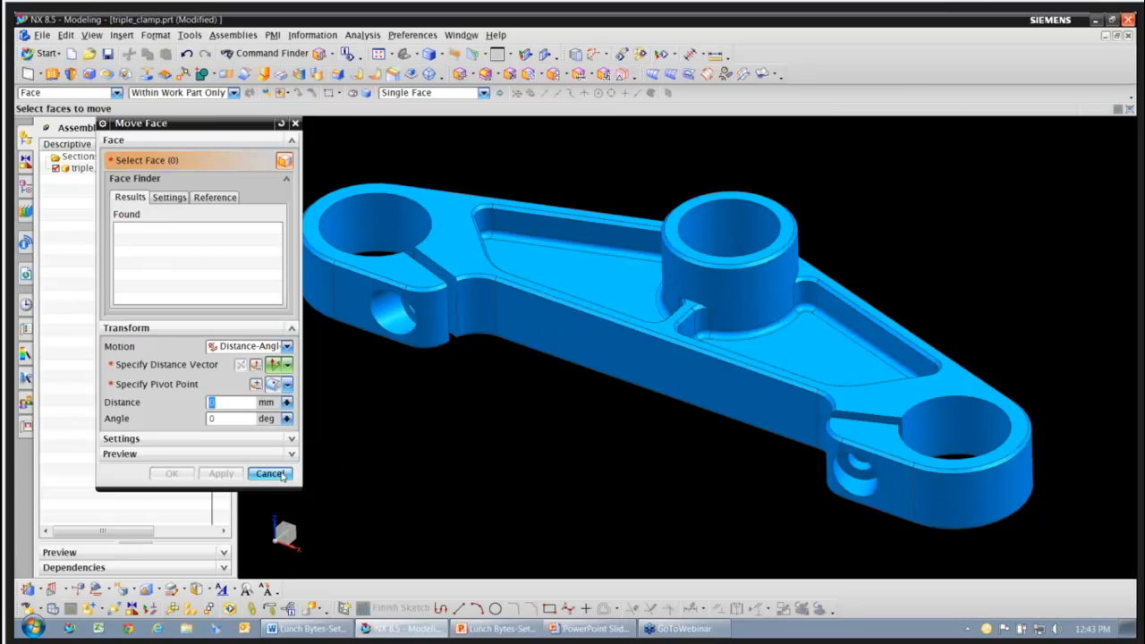
left_click(271, 473)
Step: Return to triple_clamp_setup_1.prt as the work part and examine how the linked body's central boss responds to the design change
middle_click_drag(644, 432, 657, 430)
left_click(458, 36)
left_click(504, 107)
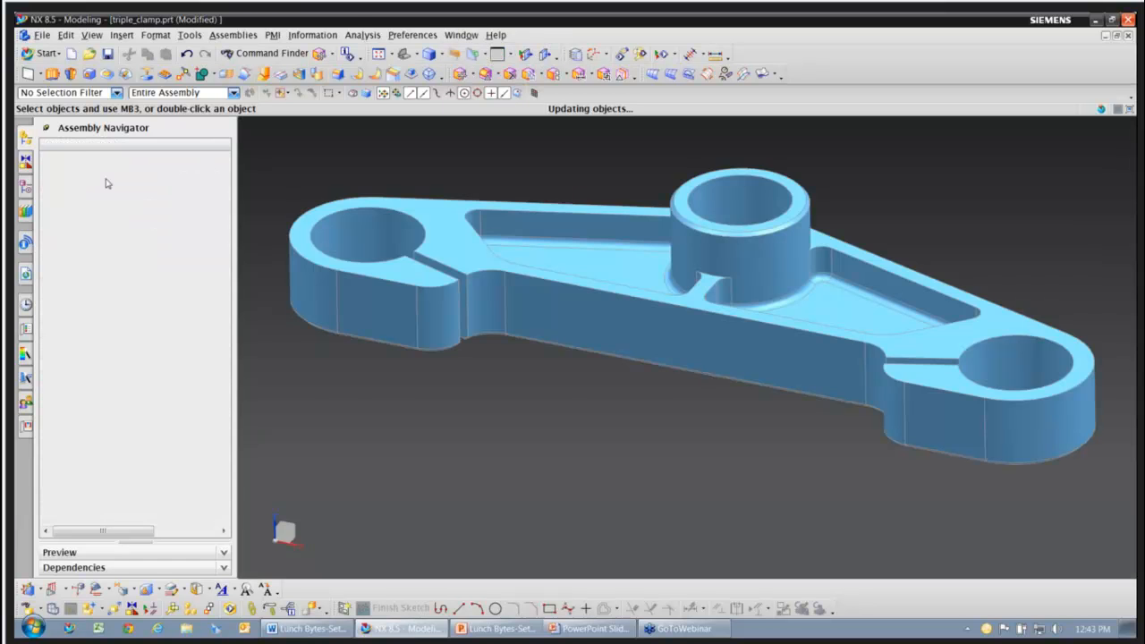
middle_click_drag(634, 386, 790, 183)
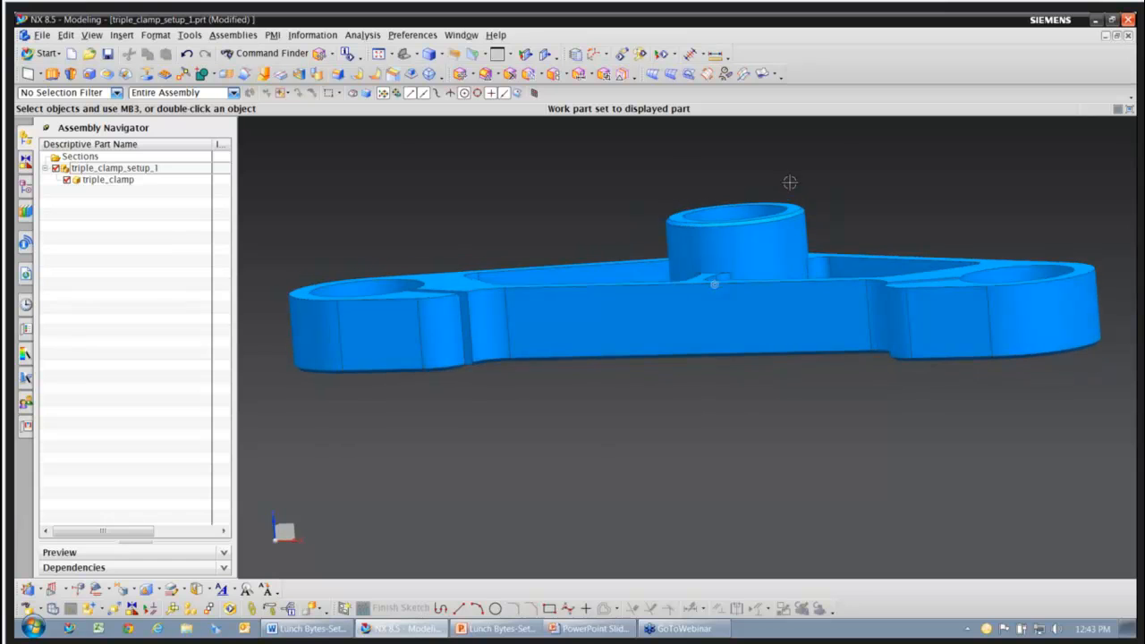
mouse_move(751, 316)
middle_mouse_down()
mouse_move(775, 319)
mouse_move(782, 384)
mouse_move(653, 421)
middle_mouse_up()
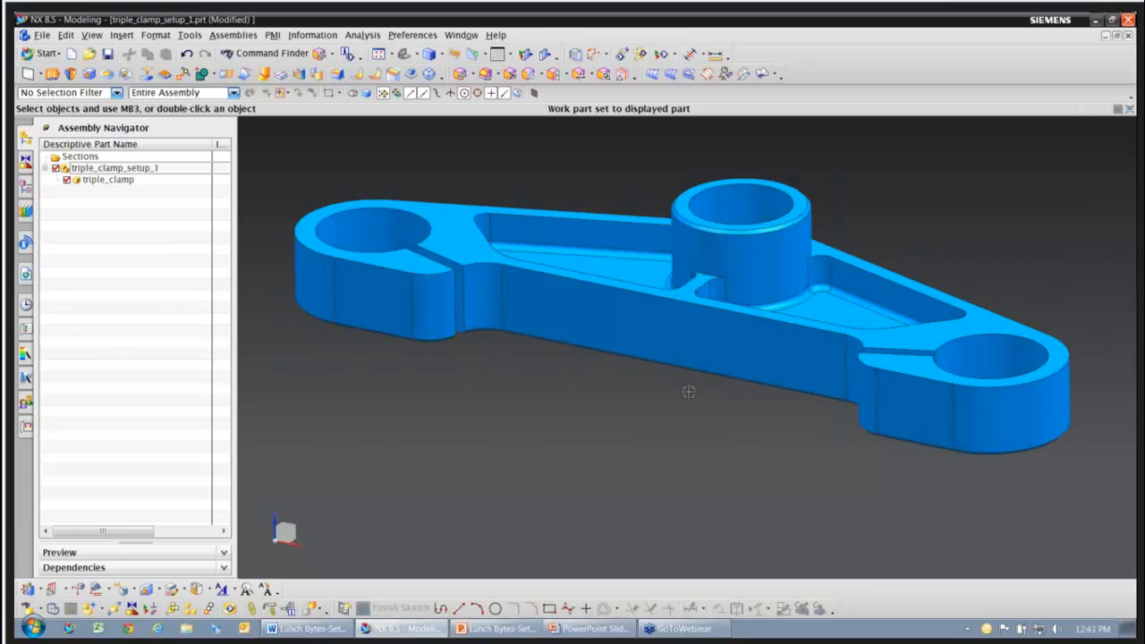
mouse_move(619, 420)
middle_mouse_down()
mouse_move(633, 421)
mouse_move(613, 392)
mouse_move(660, 383)
mouse_move(661, 393)
middle_mouse_up()
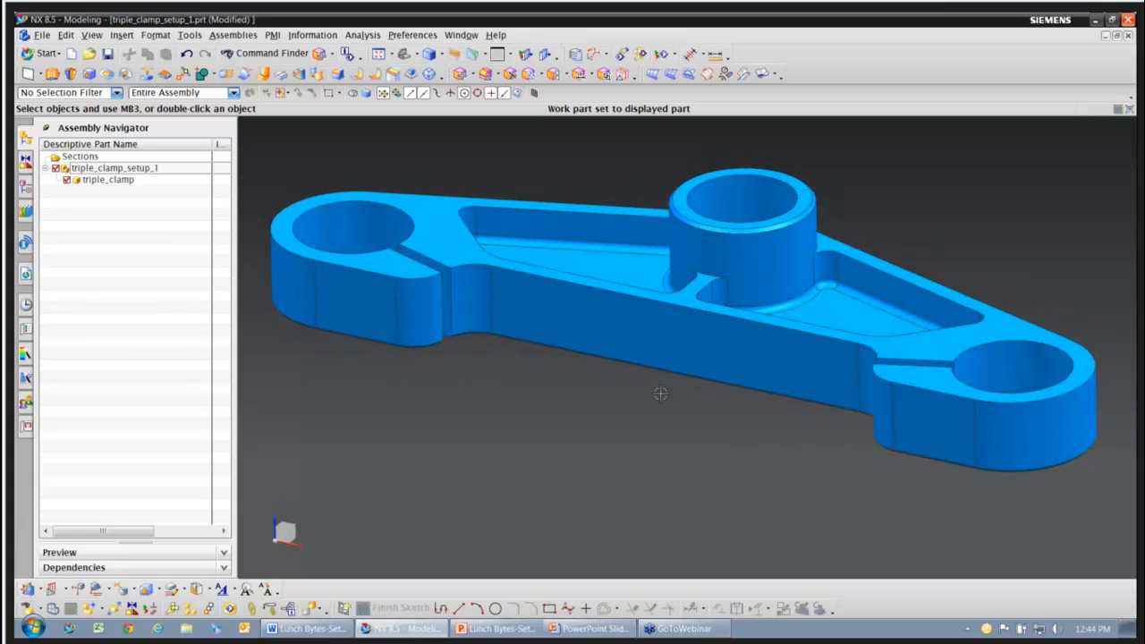
Step: Display triple_clamp on its own, delete the Move Face feature from its model history and save the part
right_click(122, 183)
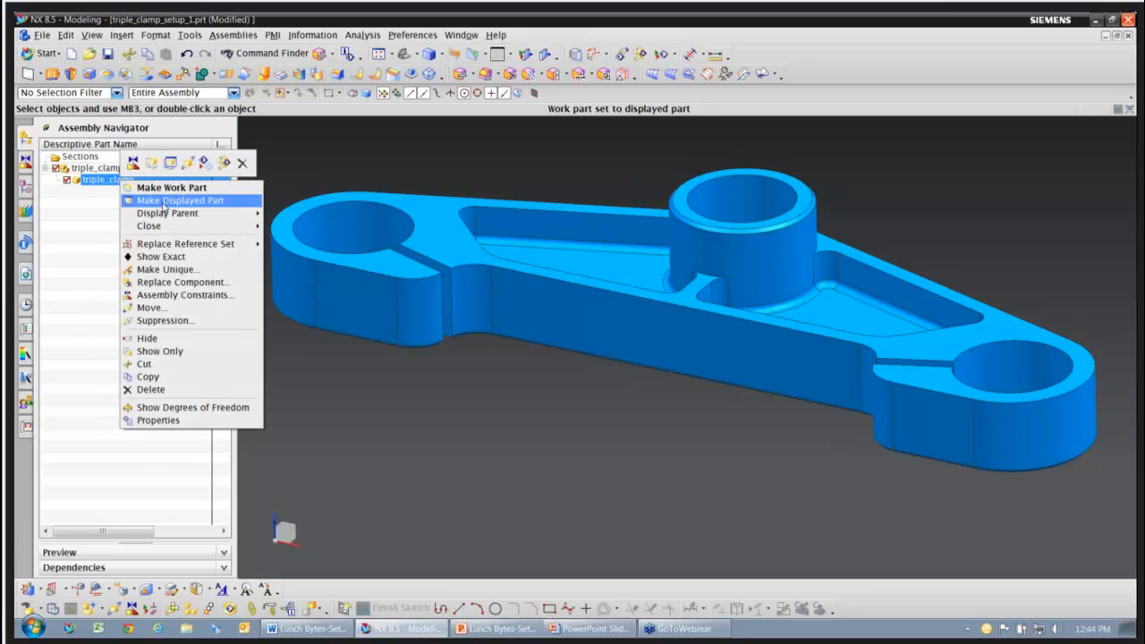
left_click(170, 200)
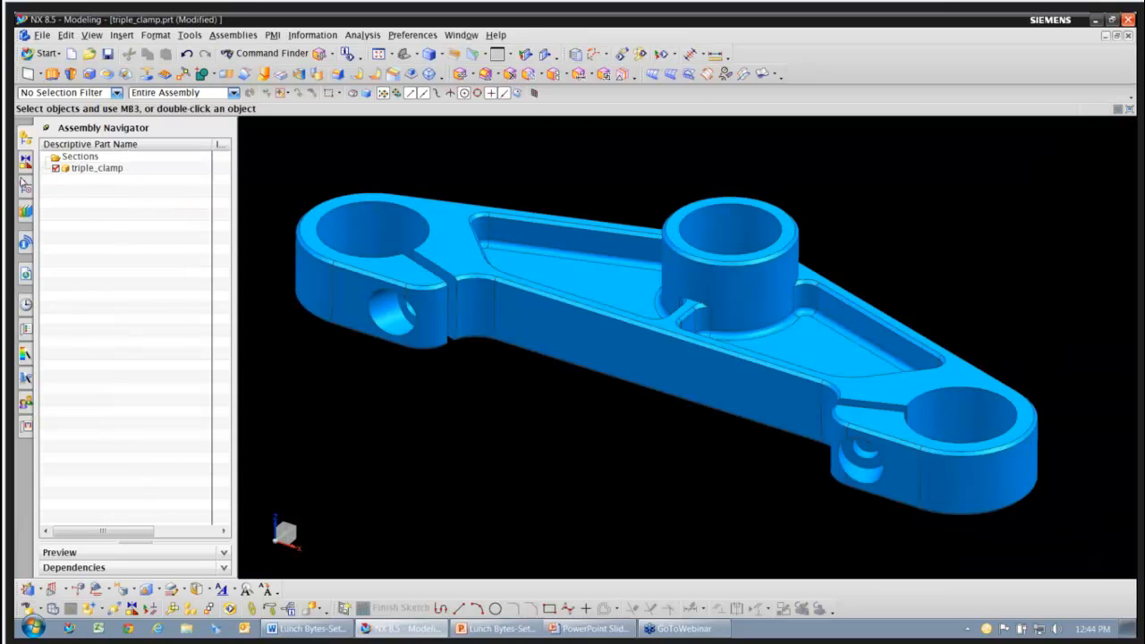
left_click(23, 192)
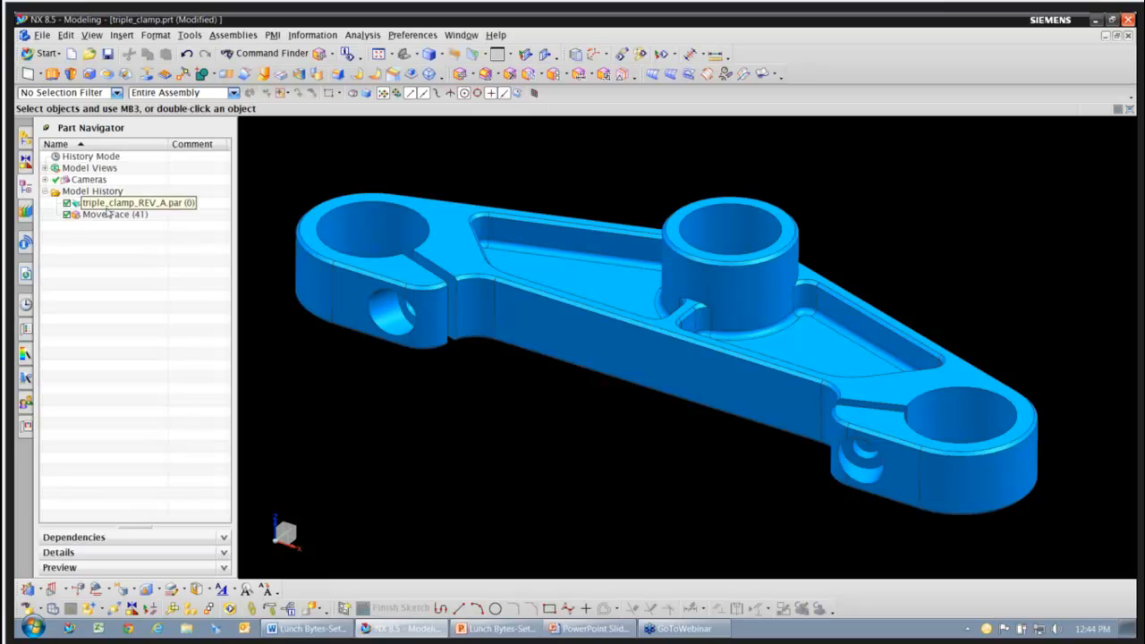
double_click(105, 215)
right_click(105, 215)
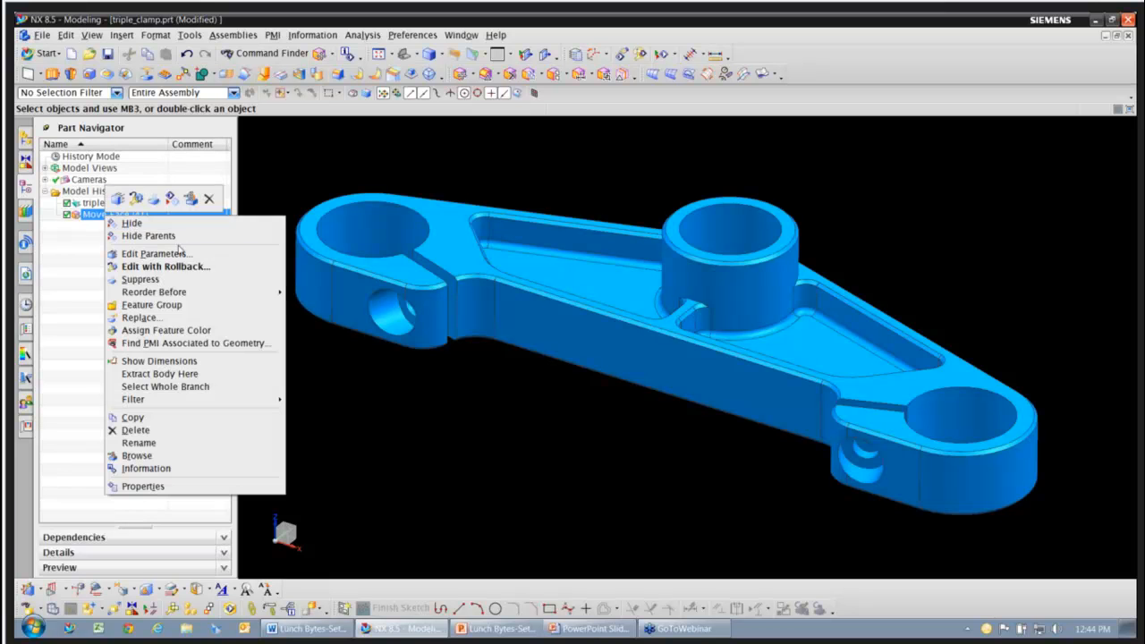
left_click(211, 200)
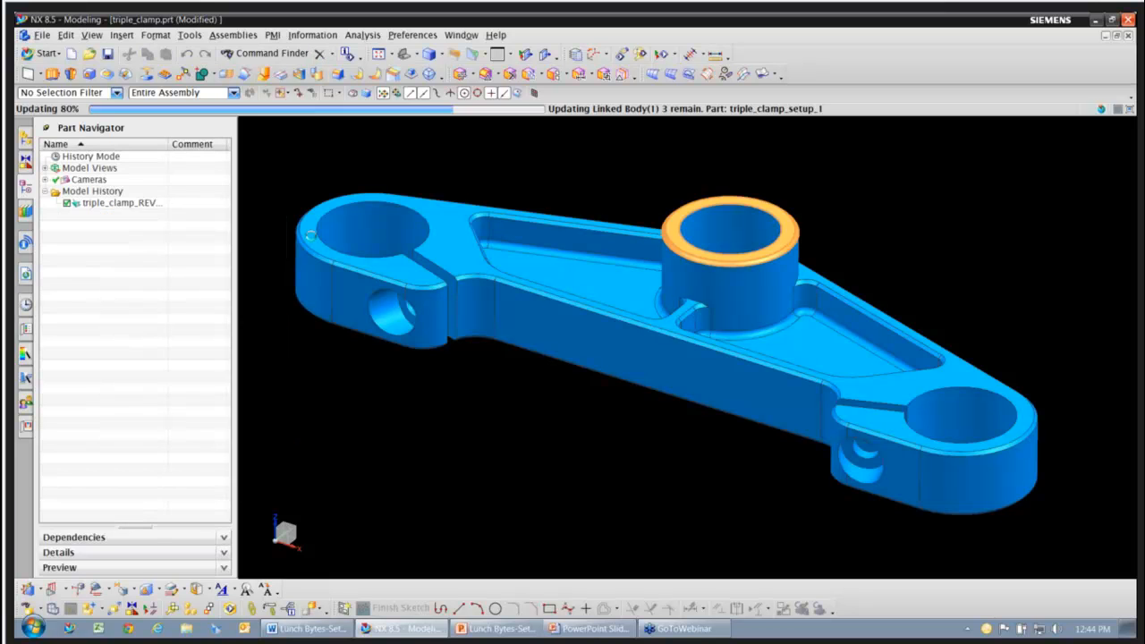
middle_click_drag(624, 424, 626, 419)
left_click(106, 55)
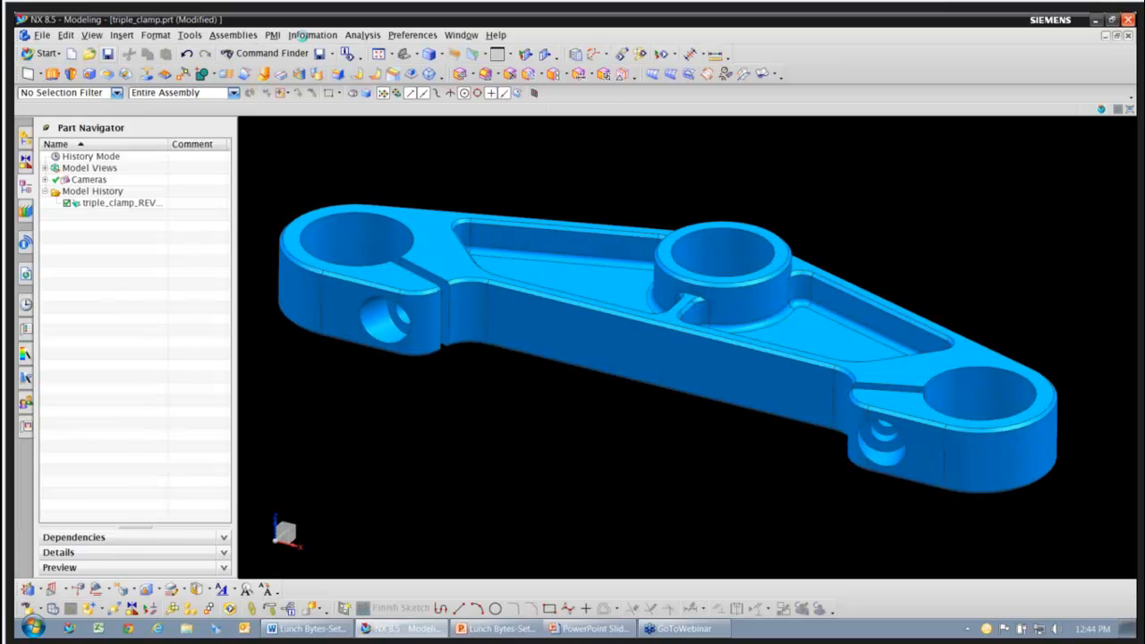
Step: Switch back to triple_clamp_setup_1.prt, make it the work part and check the simplified linked body
left_click(463, 36)
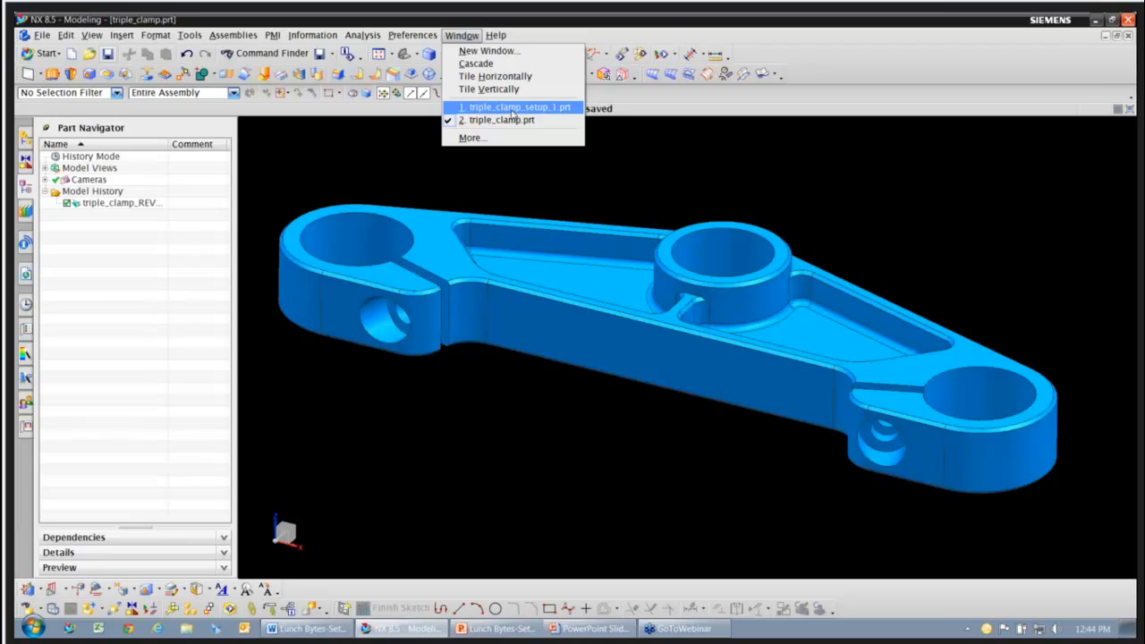
left_click(511, 109)
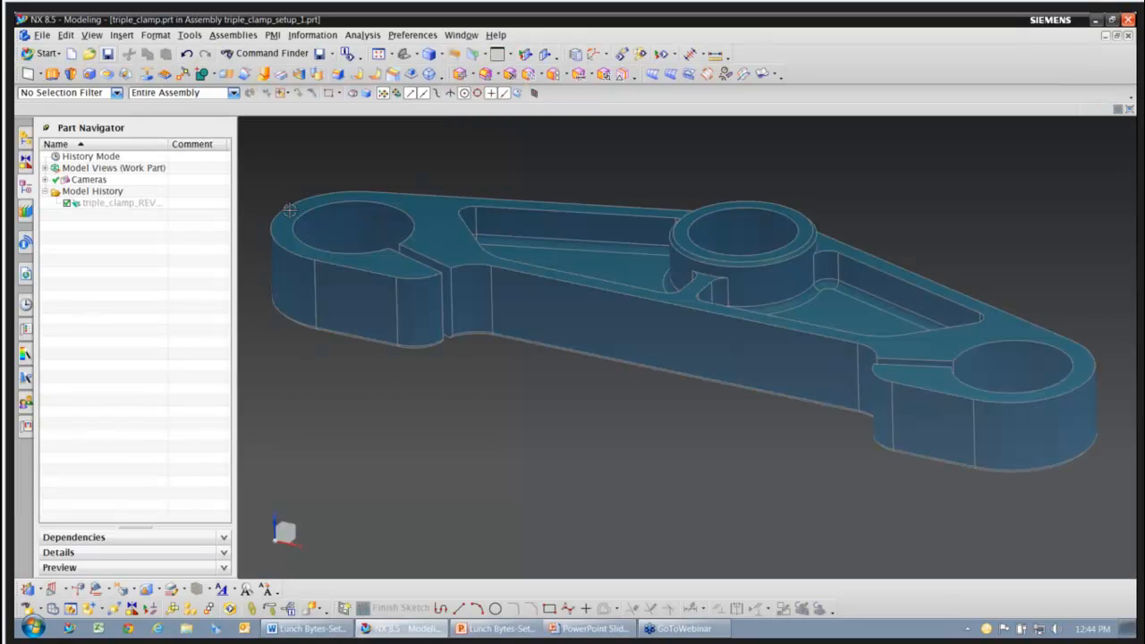
double_click(128, 169)
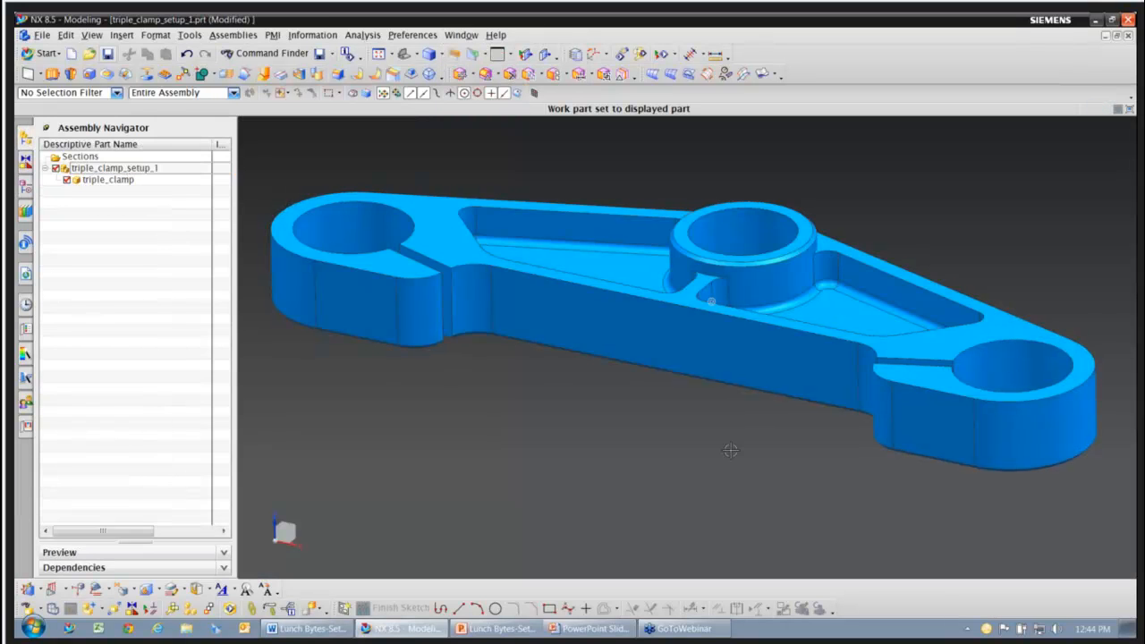
mouse_move(730, 450)
middle_mouse_down()
mouse_move(606, 378)
mouse_move(654, 402)
mouse_move(731, 407)
mouse_move(732, 437)
middle_mouse_up()
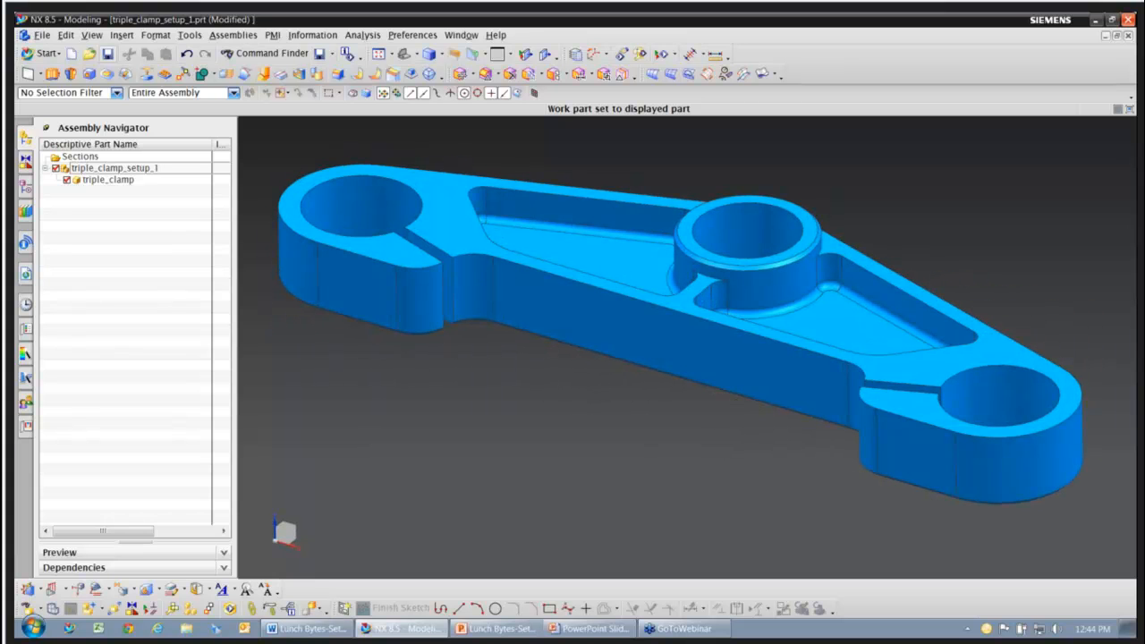
middle_click_drag(856, 338, 858, 342)
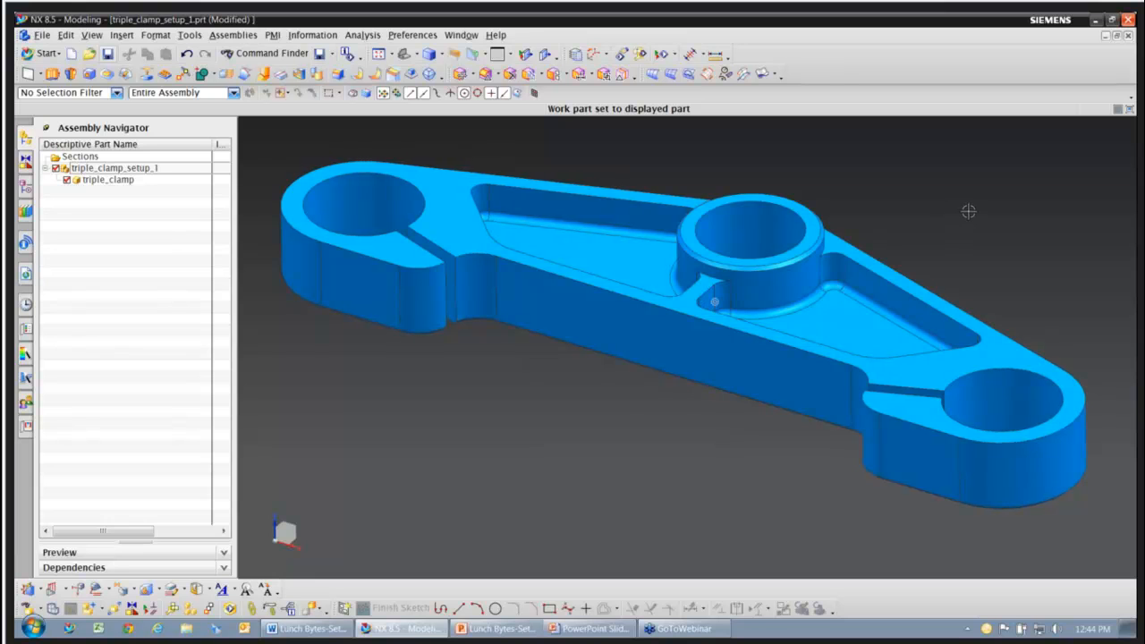
middle_click_drag(969, 211, 985, 212)
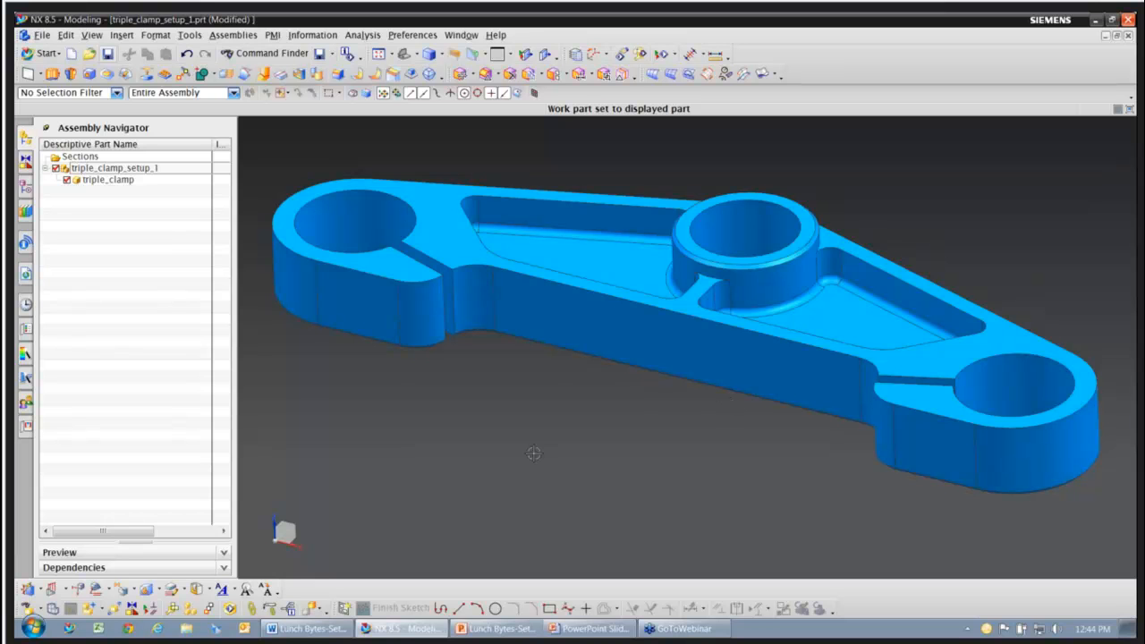
Step: Enter the Manufacturing application and show the operations by geometry with MCS_MILL expanded
left_click(43, 53)
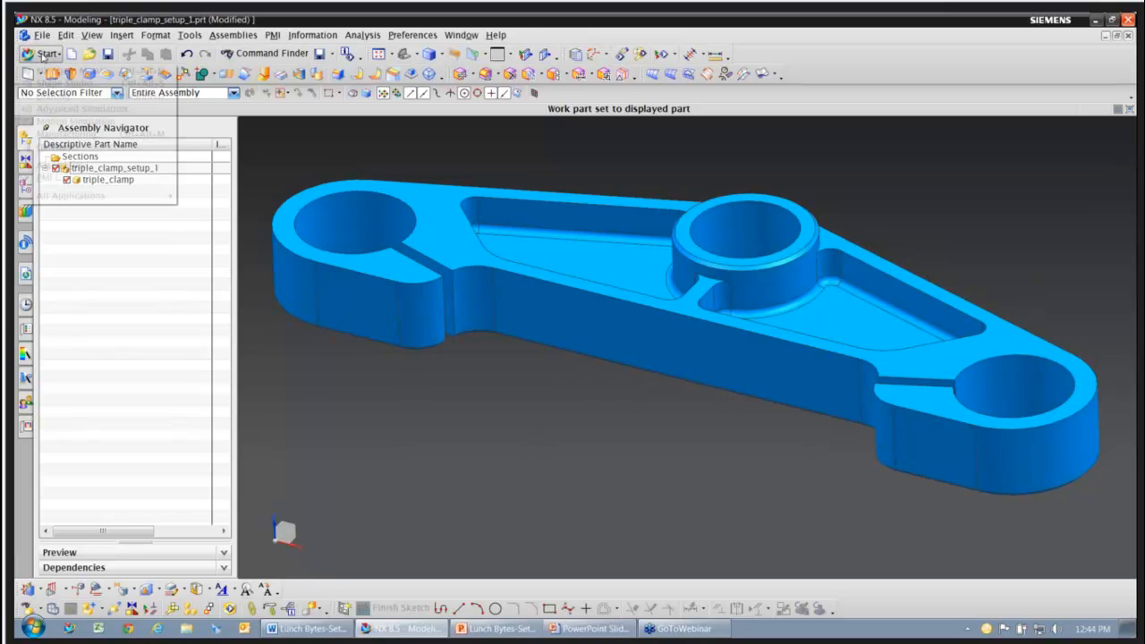
left_click(60, 131)
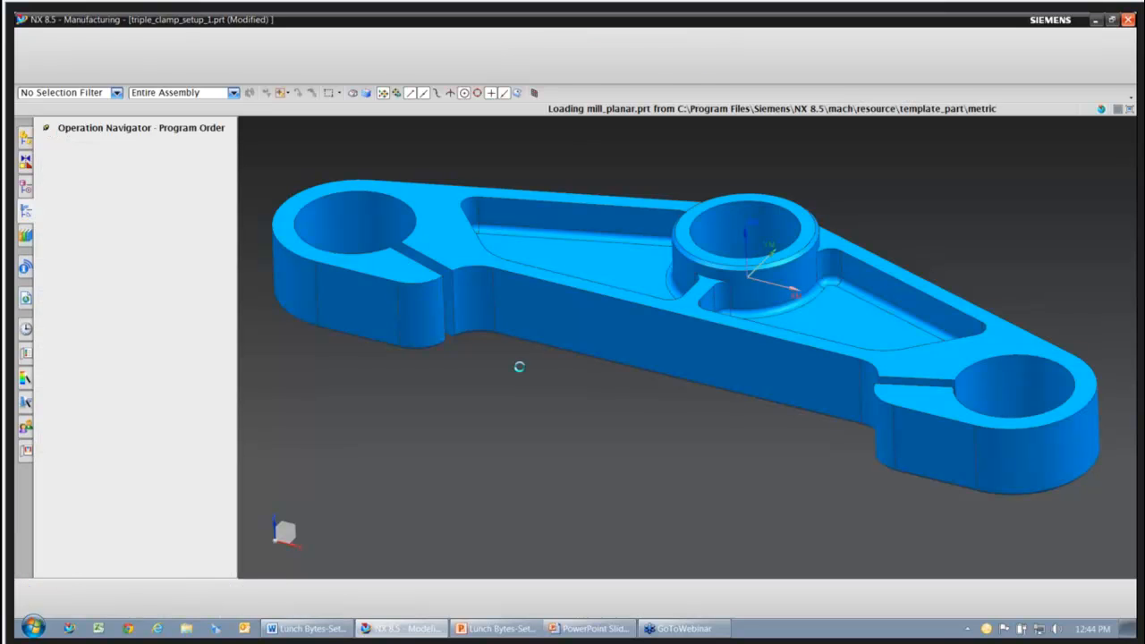
left_click(64, 588)
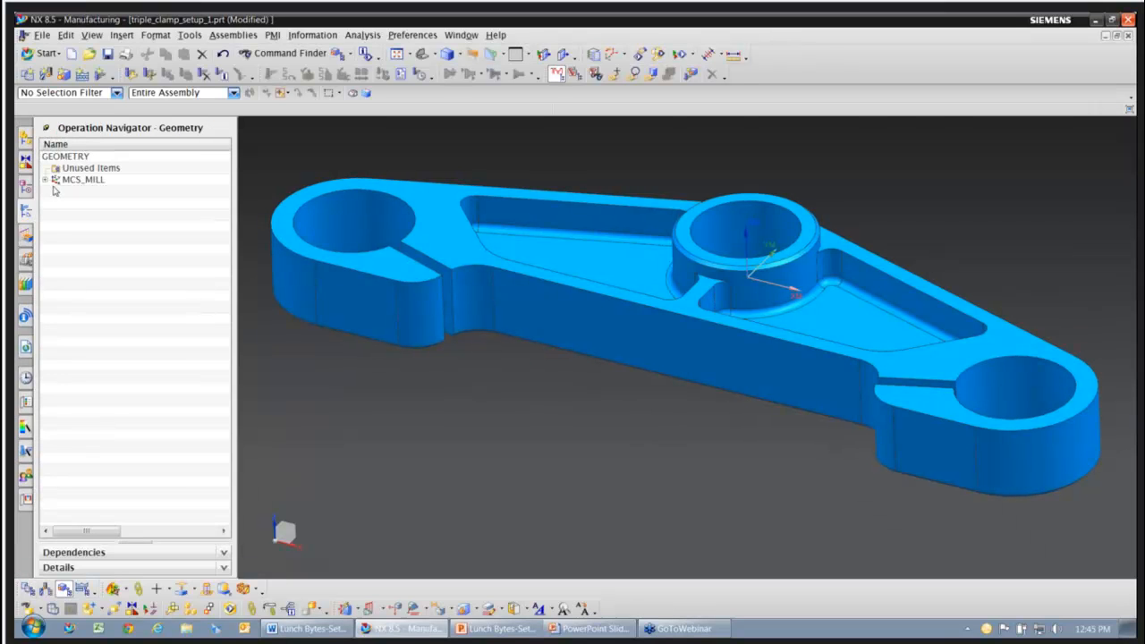
left_click(46, 180)
mouse_move(678, 420)
middle_mouse_down()
mouse_move(733, 432)
mouse_move(671, 403)
middle_mouse_up()
middle_click_drag(555, 377, 554, 378)
Step: Open MCS_MILL for editing and bring up the CSYS definition of its machine coordinate system
double_click(79, 180)
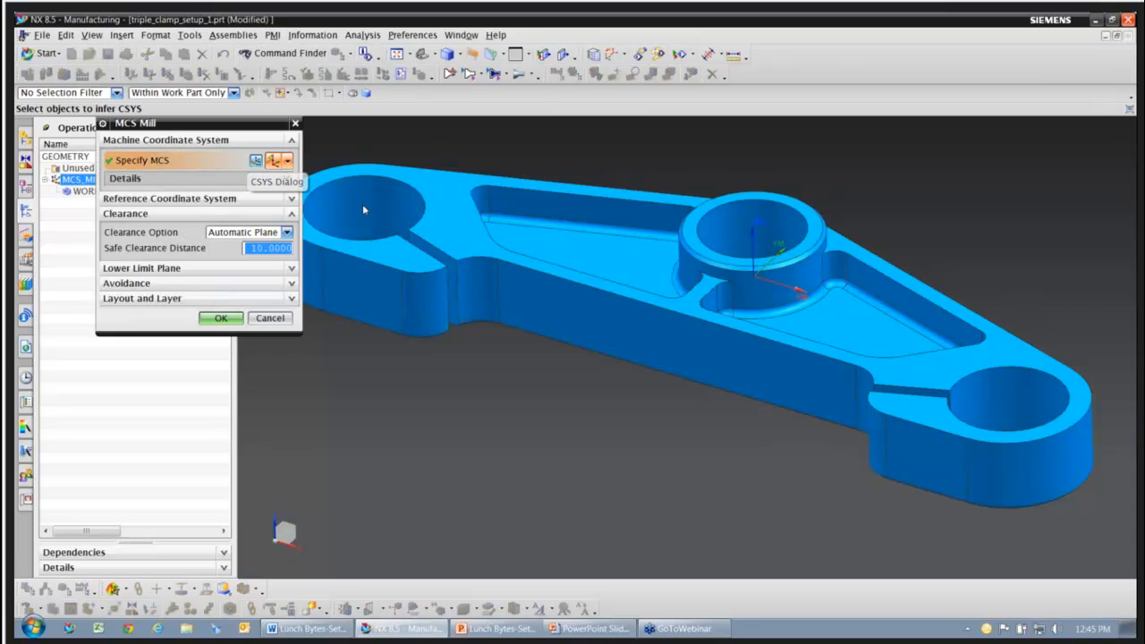
middle_click_drag(880, 339, 884, 341)
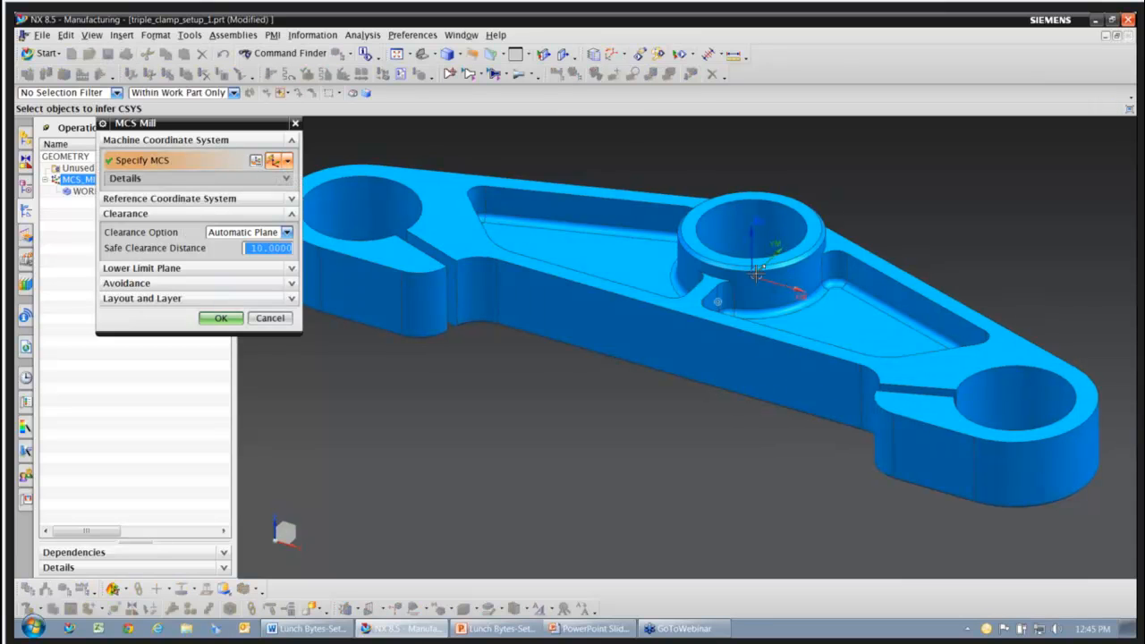
middle_click_drag(722, 426, 783, 392)
key("ctrl+alt+f")
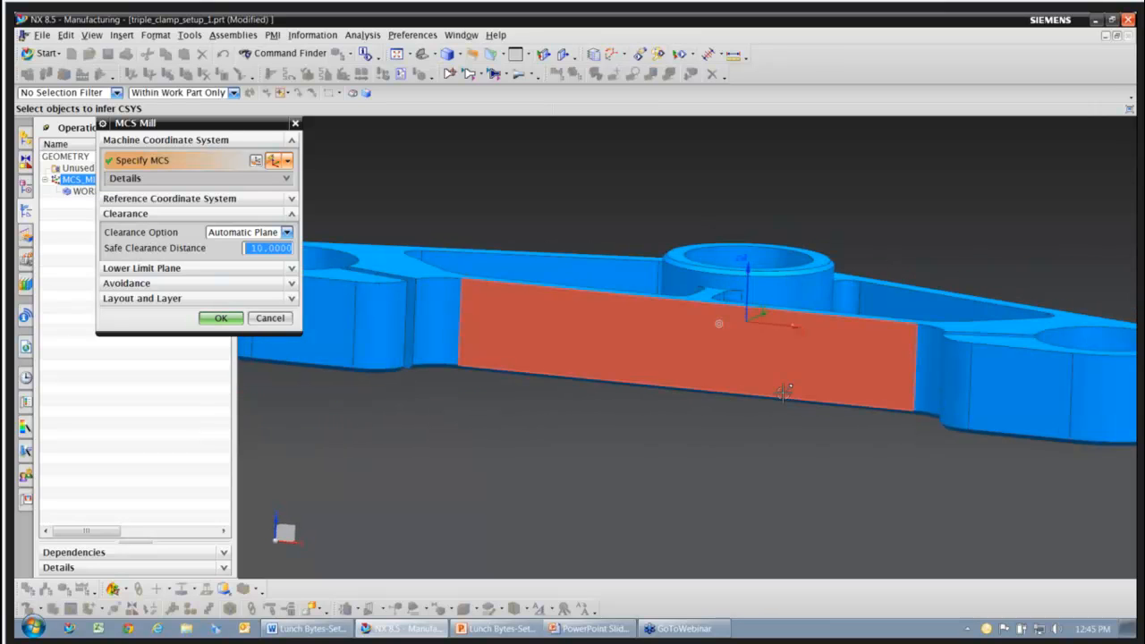
key("Home")
left_click(256, 161)
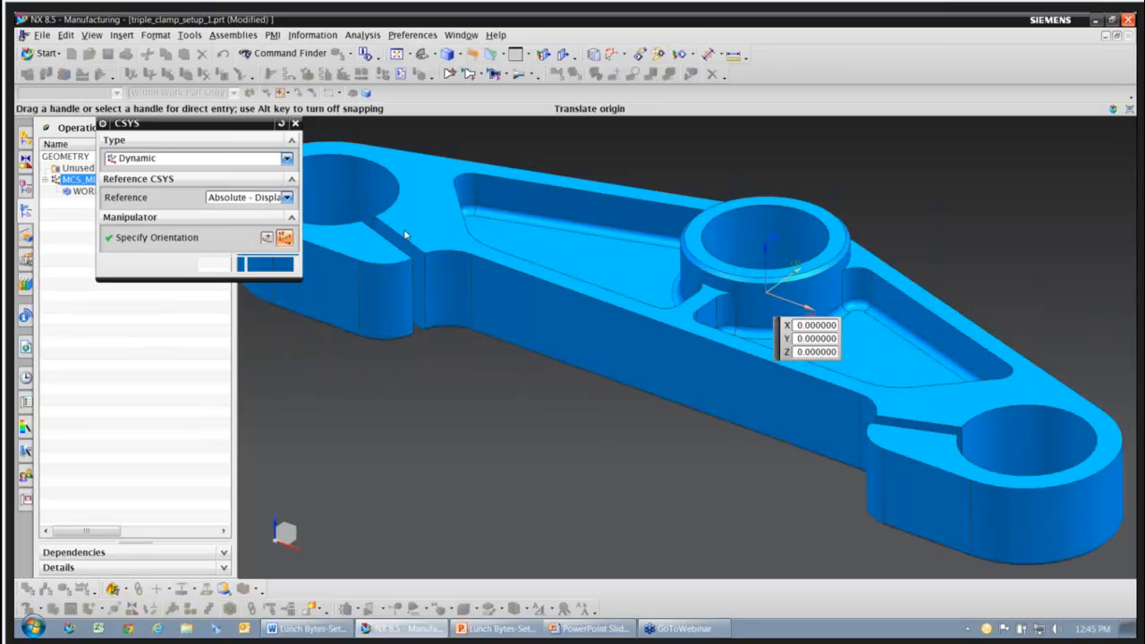
Step: Snap the machine coordinate system's origin to the arc center of the central boss's inner top edge
middle_click_drag(496, 235, 498, 225)
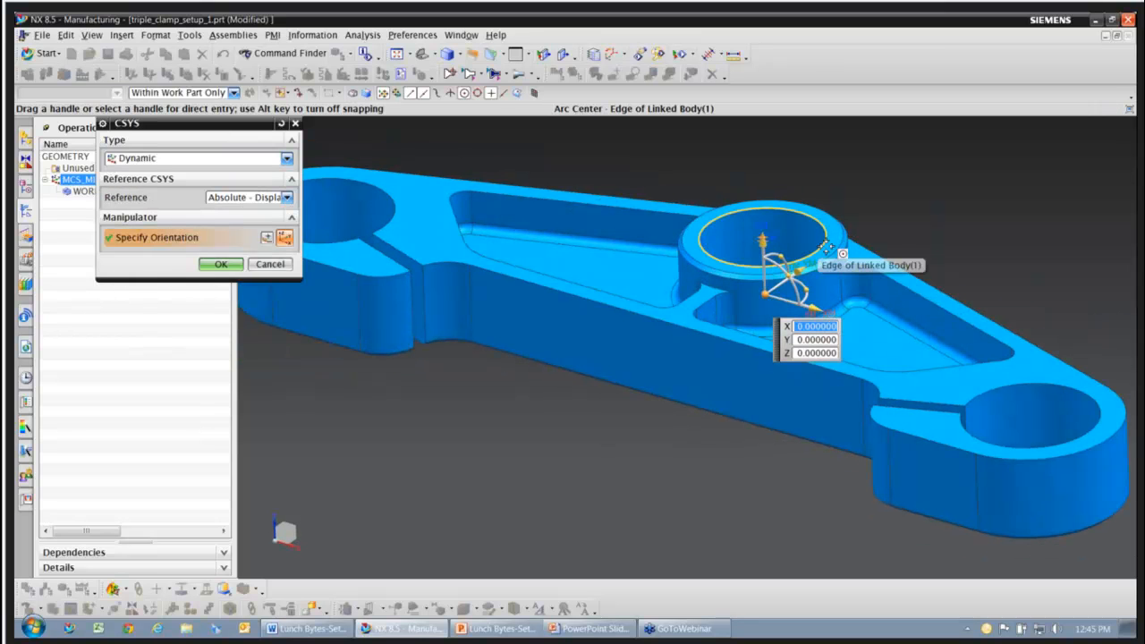
left_click(826, 245)
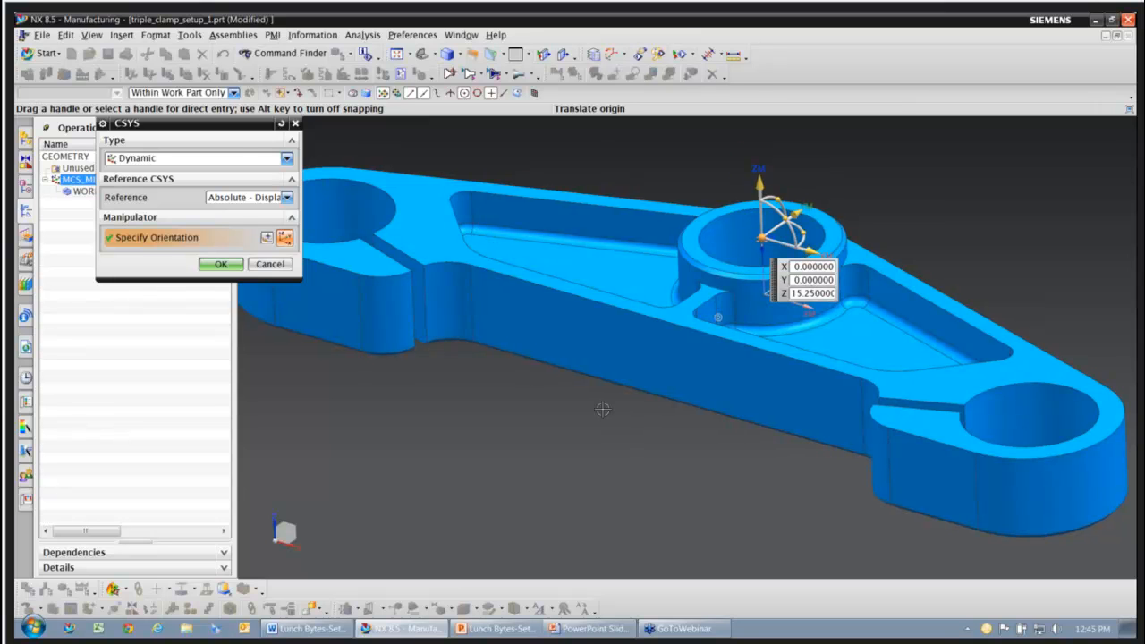
Step: Place the MCS_MILL origin midway (50%) between the top-edge centers of the two outer bores, using Between Two Points, and accept the definition
scroll(603, 409, "down", 2)
left_click(268, 237)
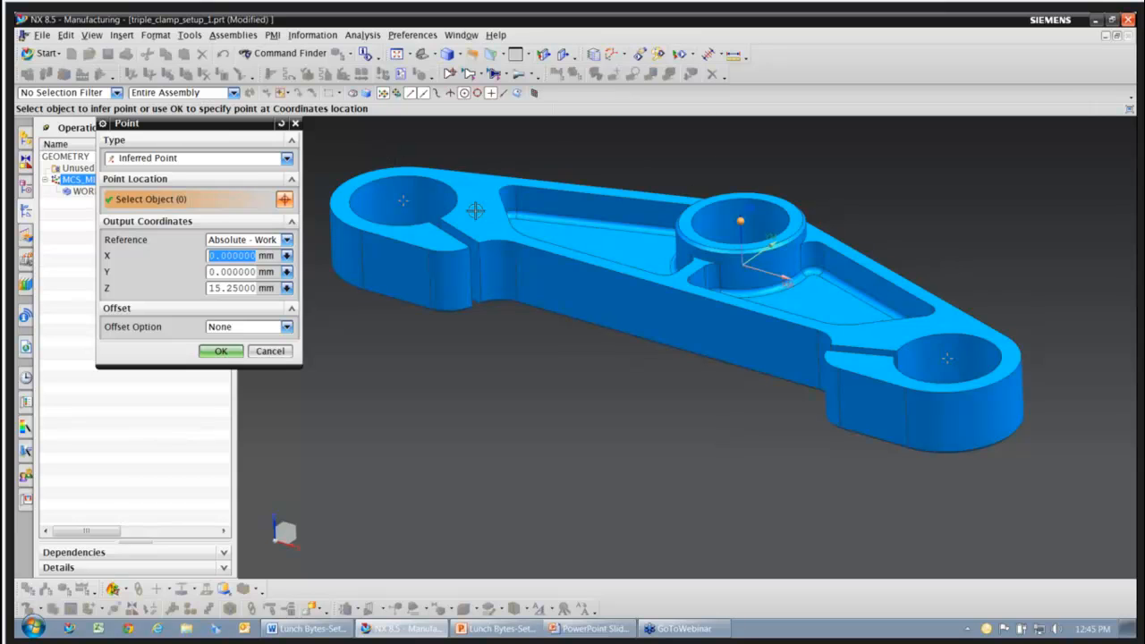
left_click(286, 158)
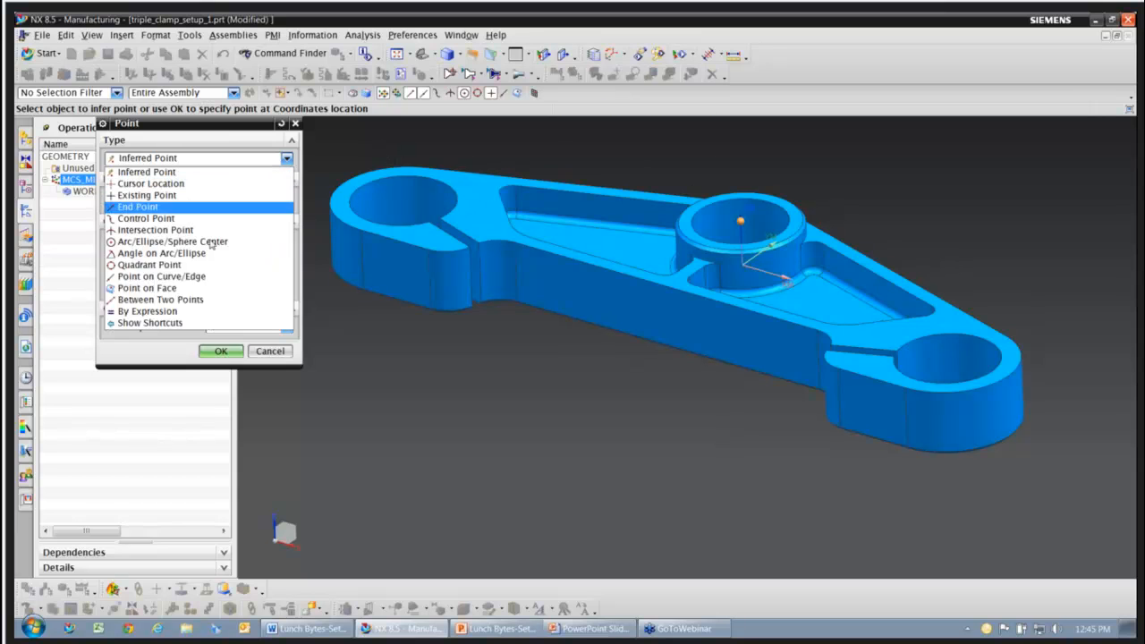
left_click(184, 300)
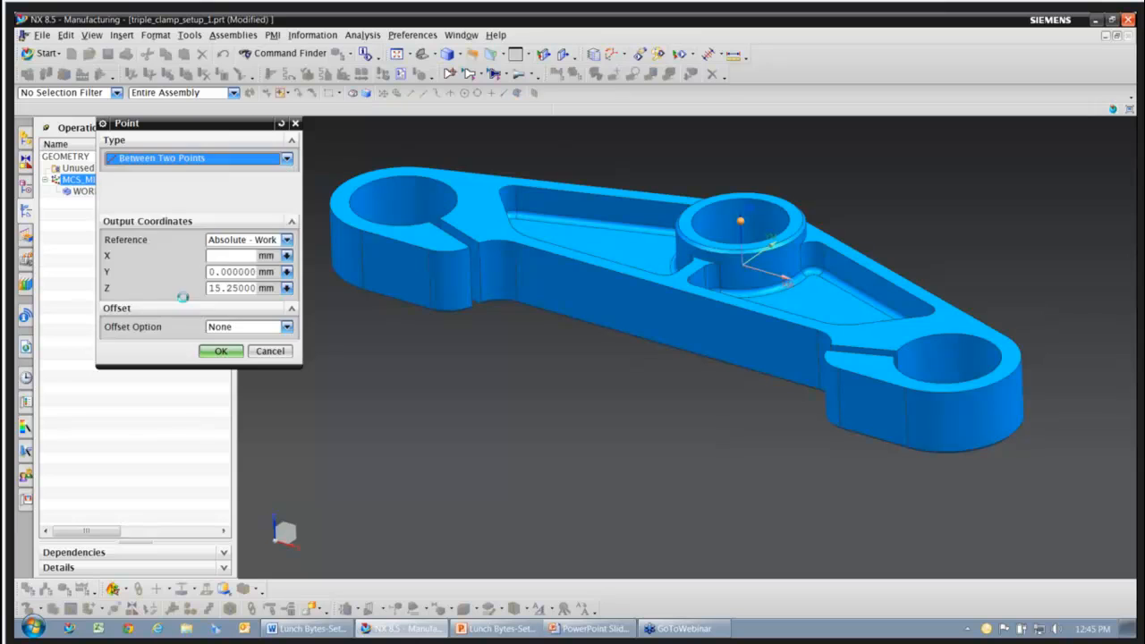
left_click(973, 338)
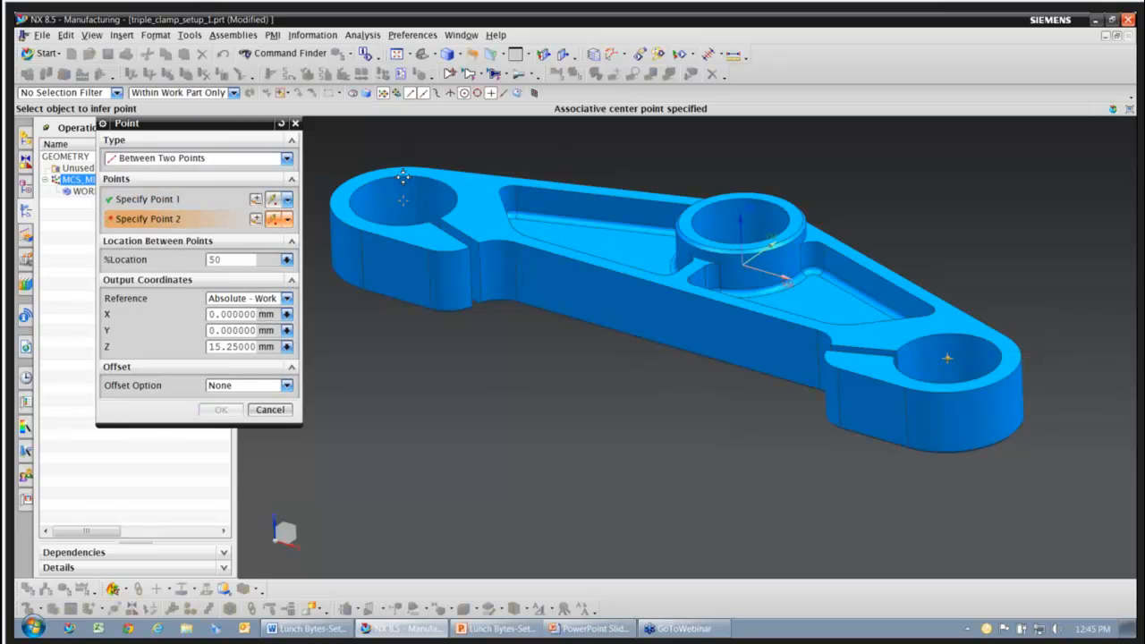
left_click(404, 177)
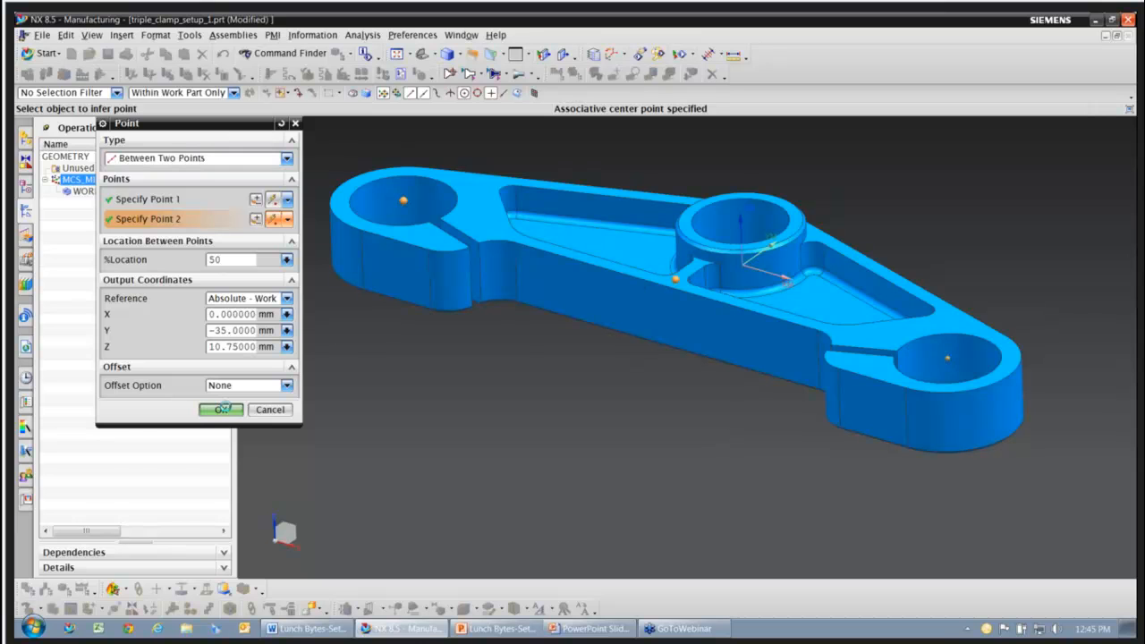
left_click(222, 409)
left_click(224, 263)
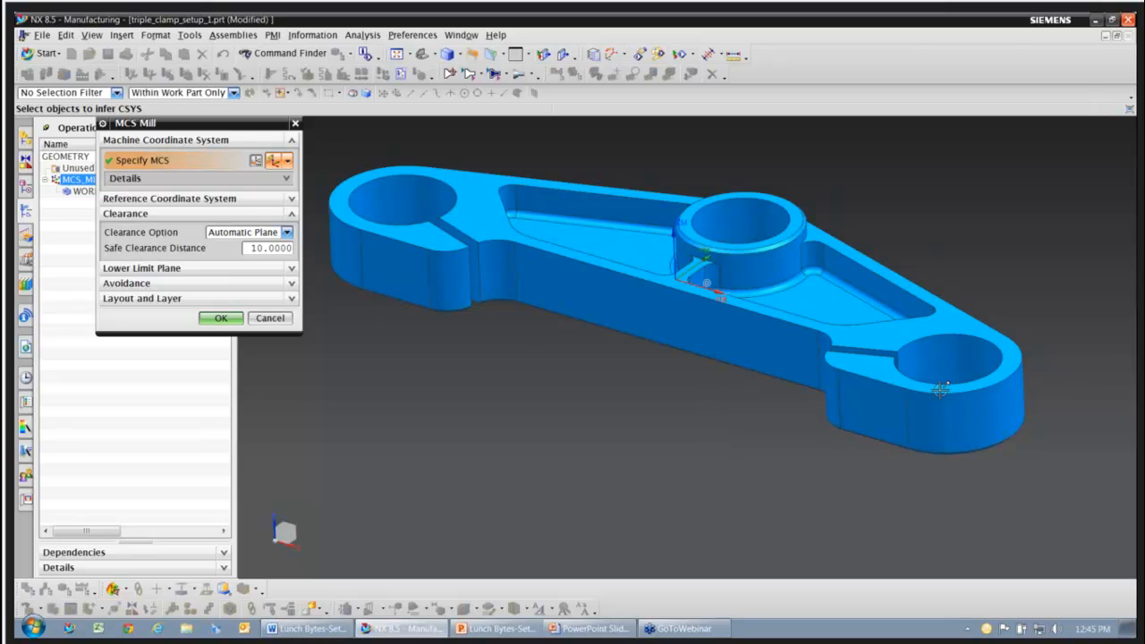
middle_click_drag(940, 389, 935, 424)
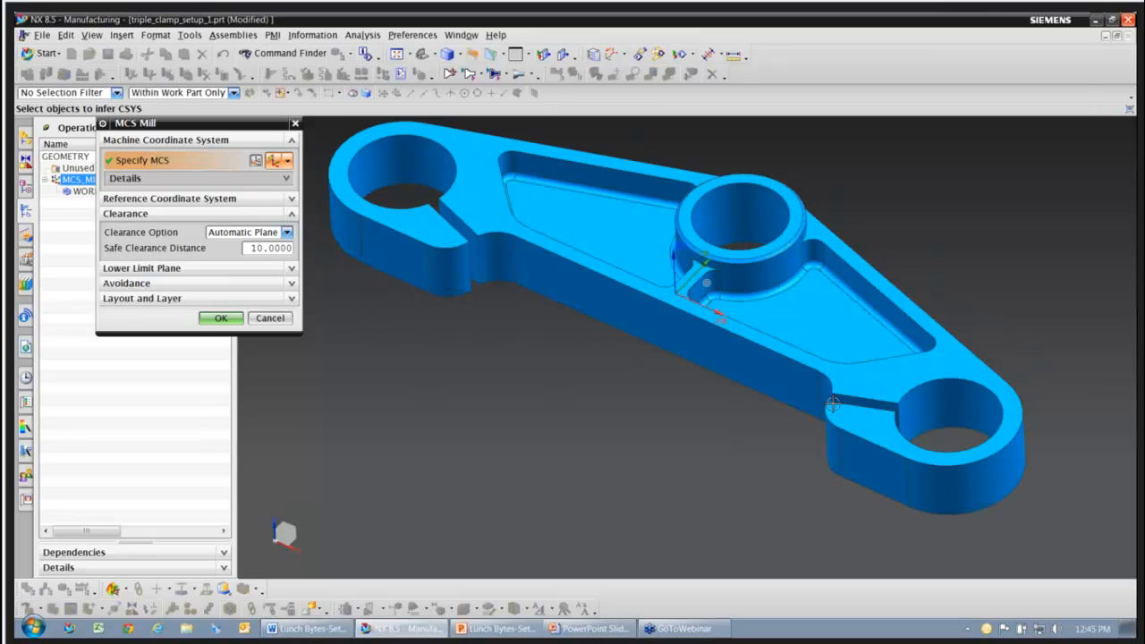
left_click(221, 320)
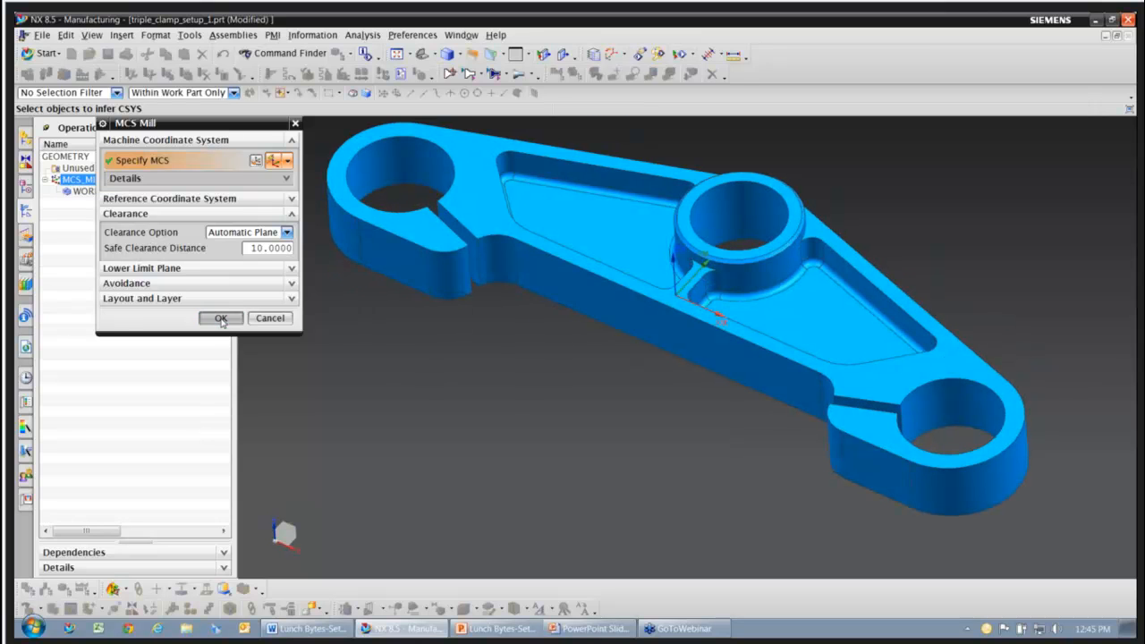
Step: Edit WORKPIECE and specify the linked triple clamp solid body as its part geometry
middle_click_drag(690, 383, 694, 398)
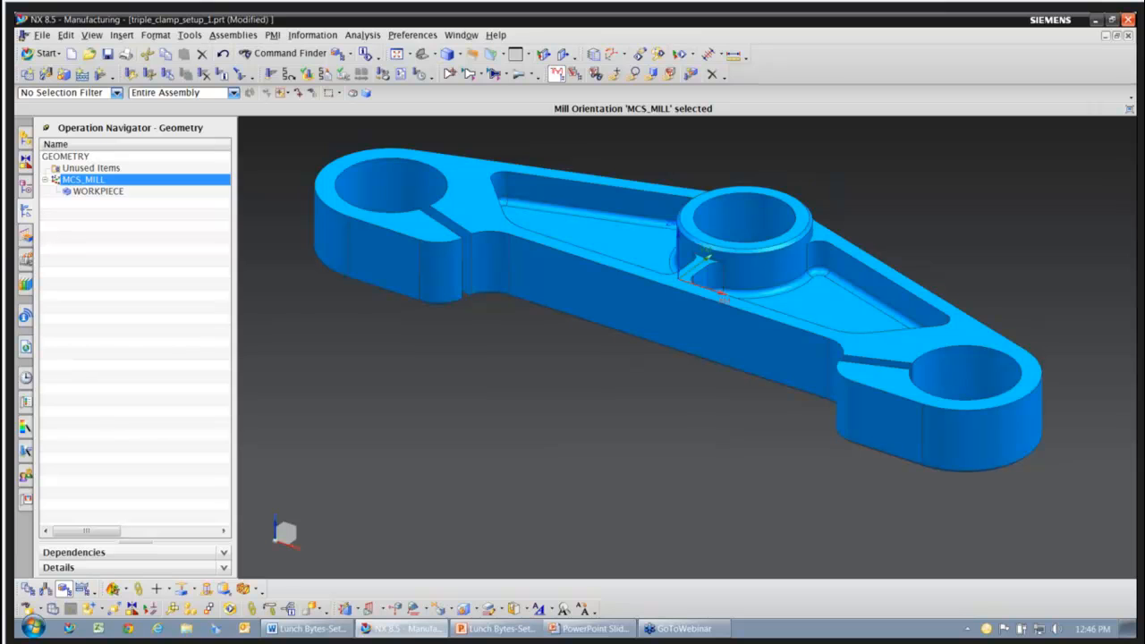
double_click(101, 192)
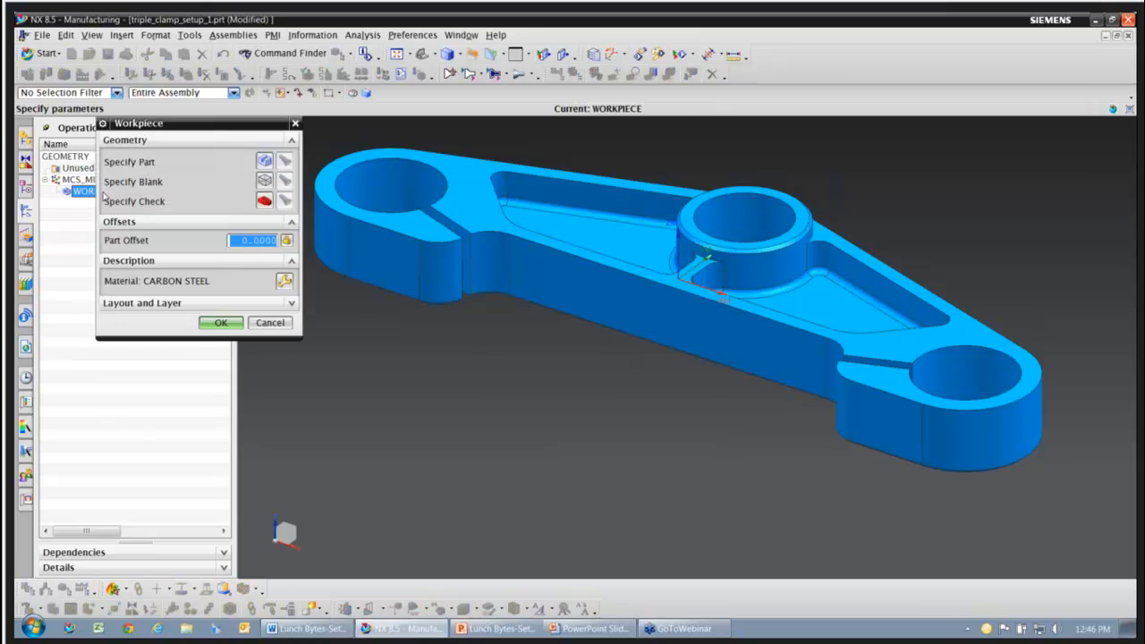
middle_click_drag(735, 396, 722, 391)
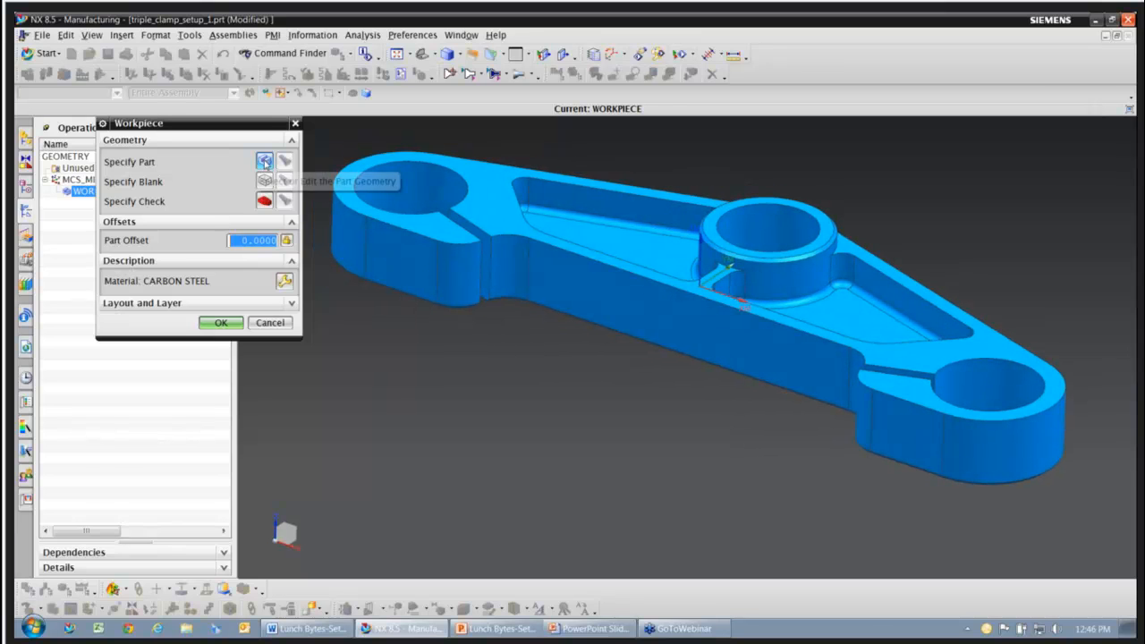
left_click(265, 161)
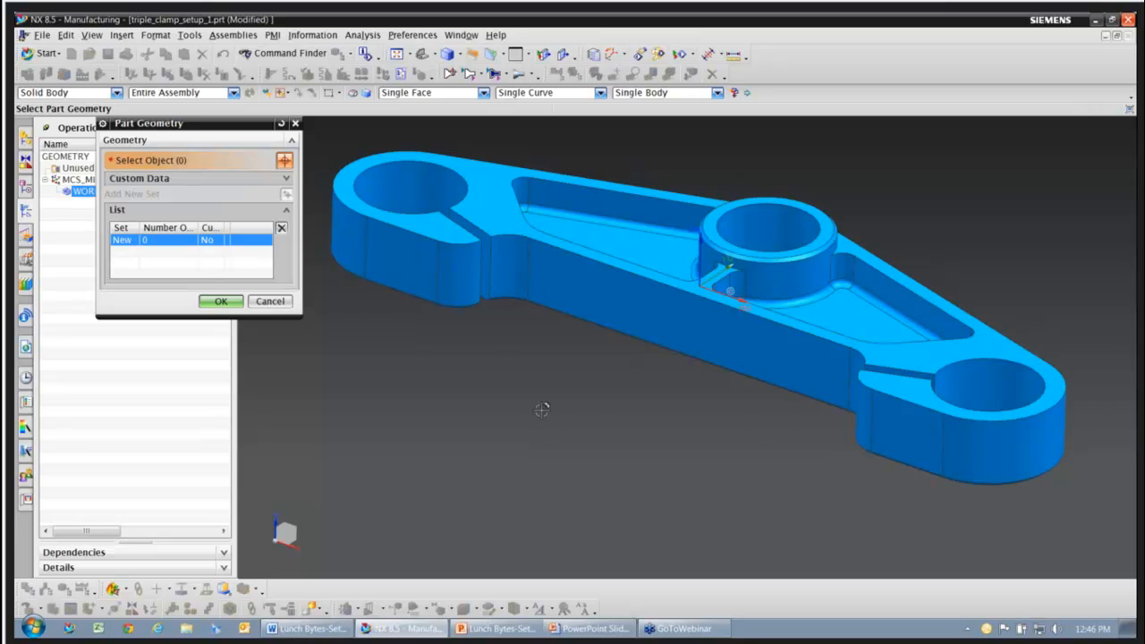
middle_click_drag(541, 410, 546, 407)
left_click(599, 287)
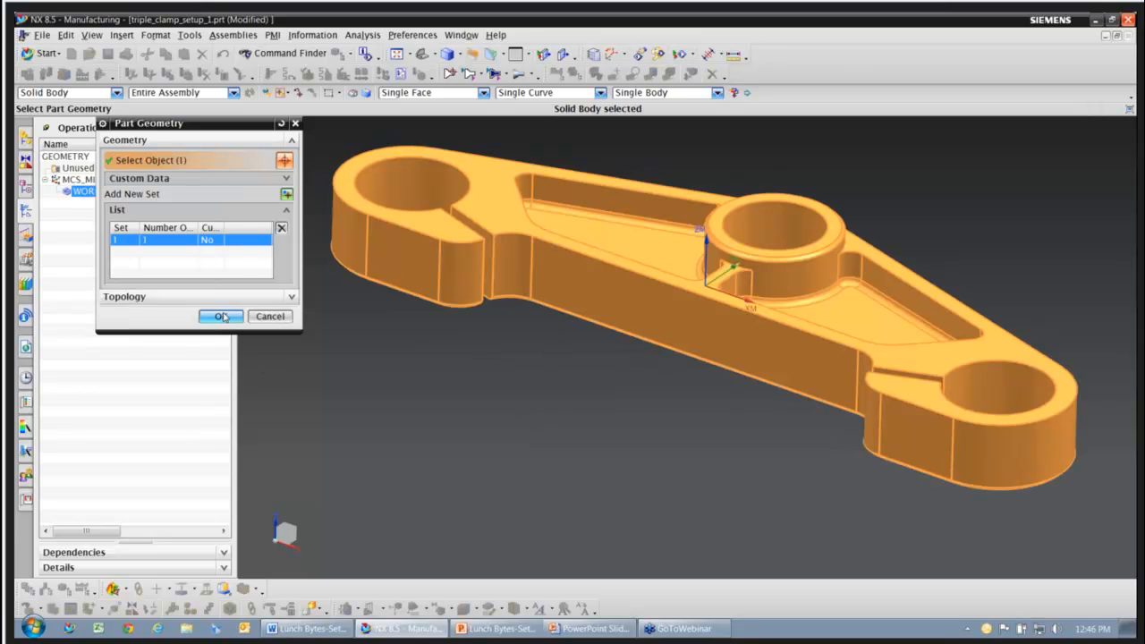
left_click(220, 316)
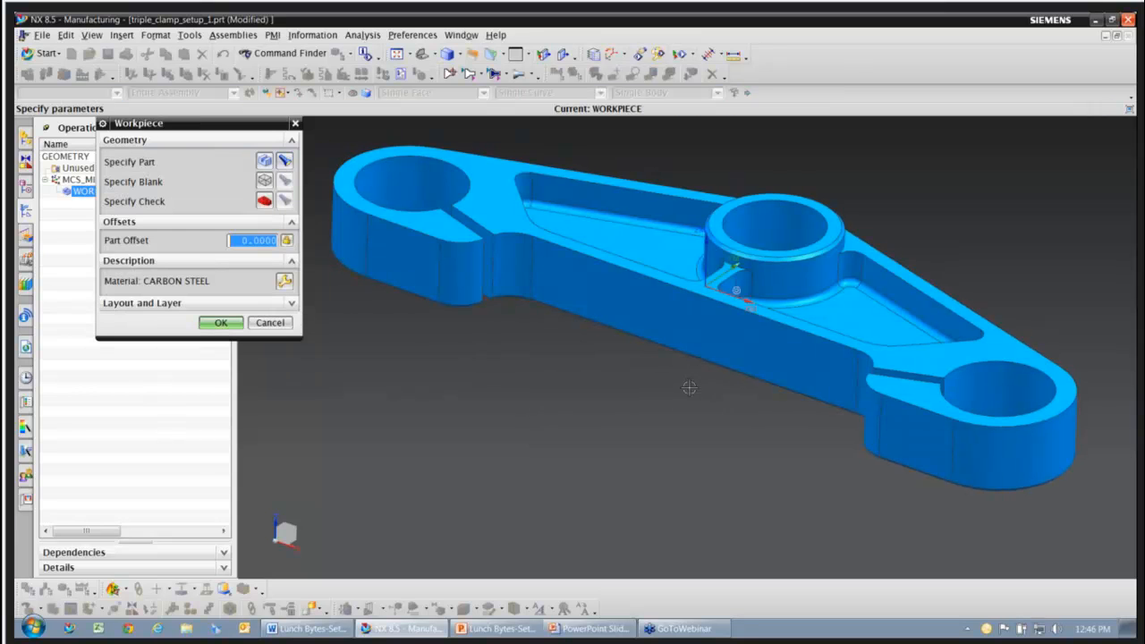
Step: Open the workpiece's blank geometry definition and choose Offset from Part as the blank type
middle_click_drag(688, 387, 685, 399)
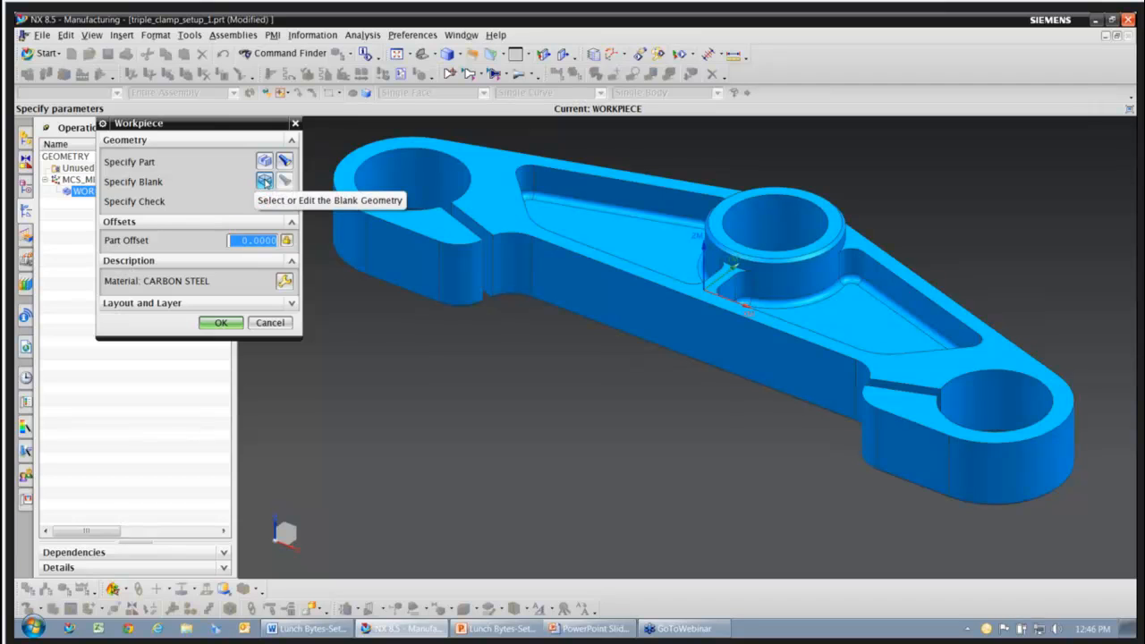
left_click(264, 181)
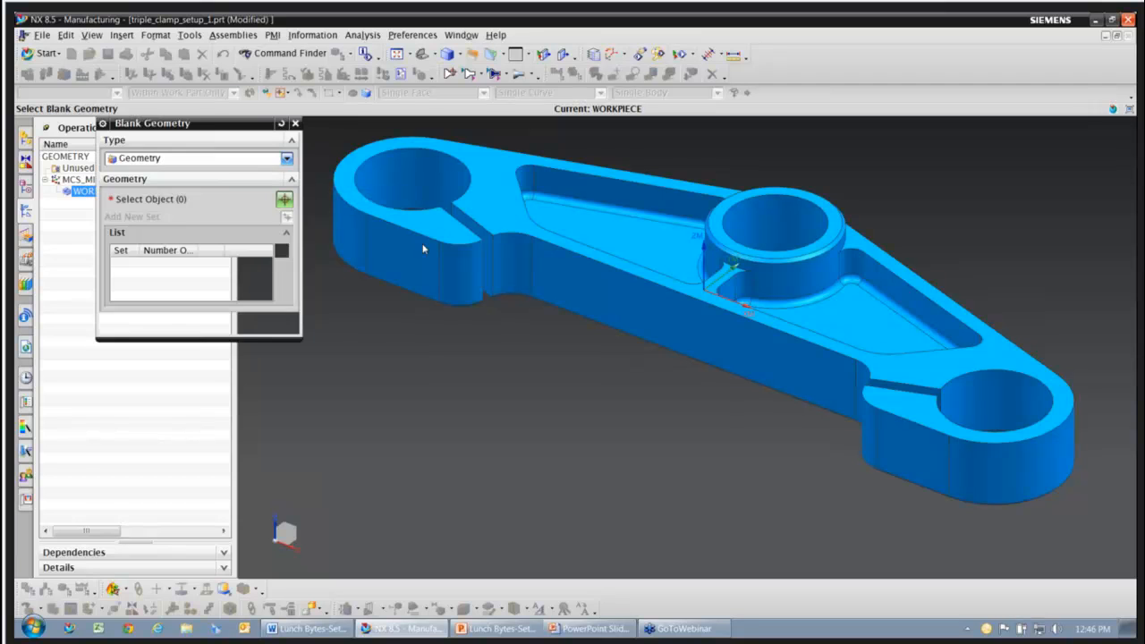
left_click(288, 158)
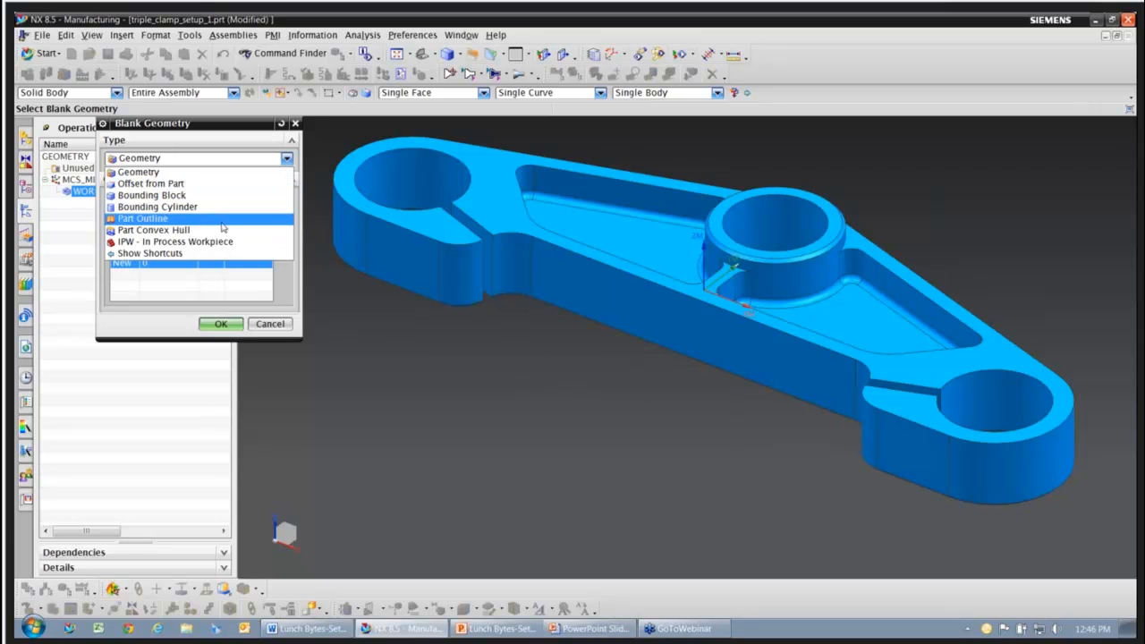
left_click(174, 185)
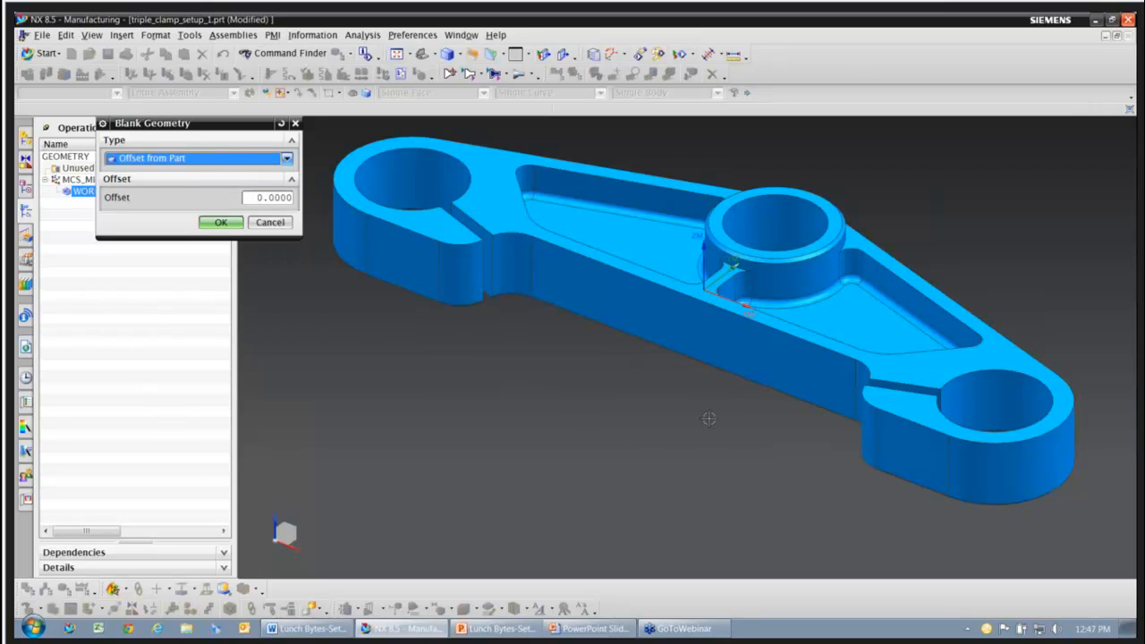
middle_click_drag(706, 399, 692, 399)
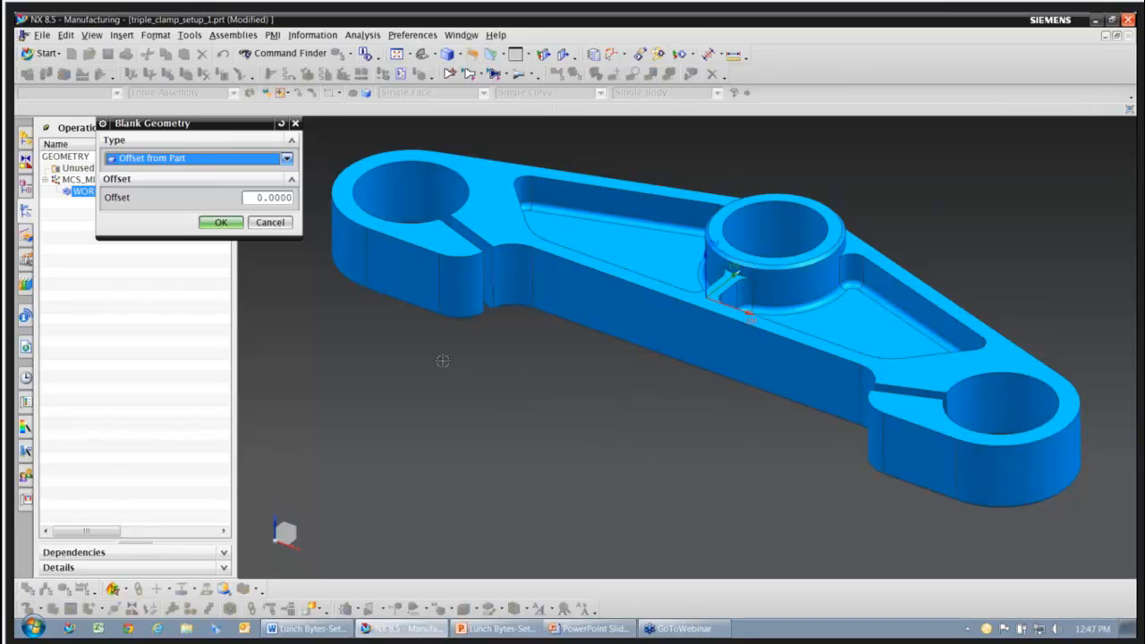
Step: Change the blank type to Bounding Block and inspect the block around the part
left_click(287, 160)
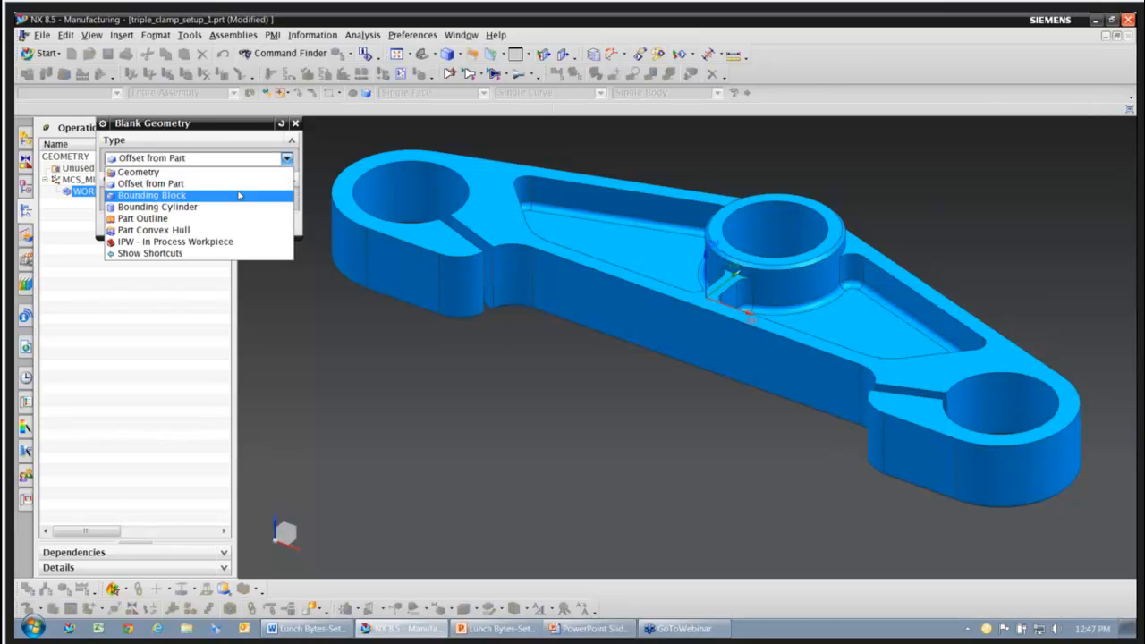
left_click(238, 195)
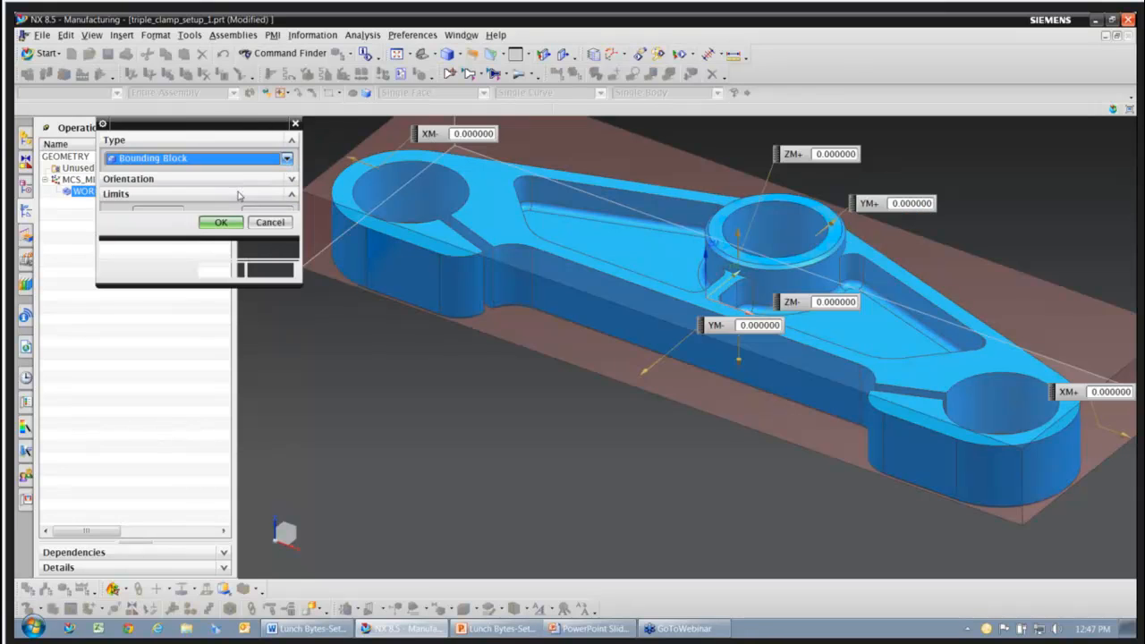
scroll(744, 516, "down", 2)
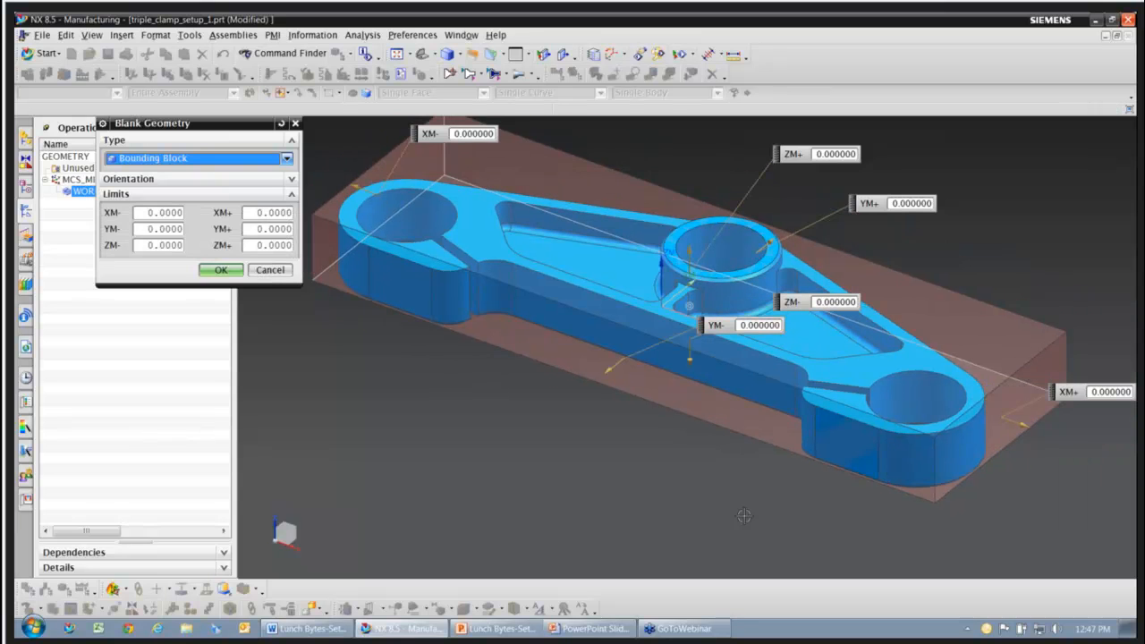
scroll(745, 516, "up", 2)
scroll(743, 514, "up", 1)
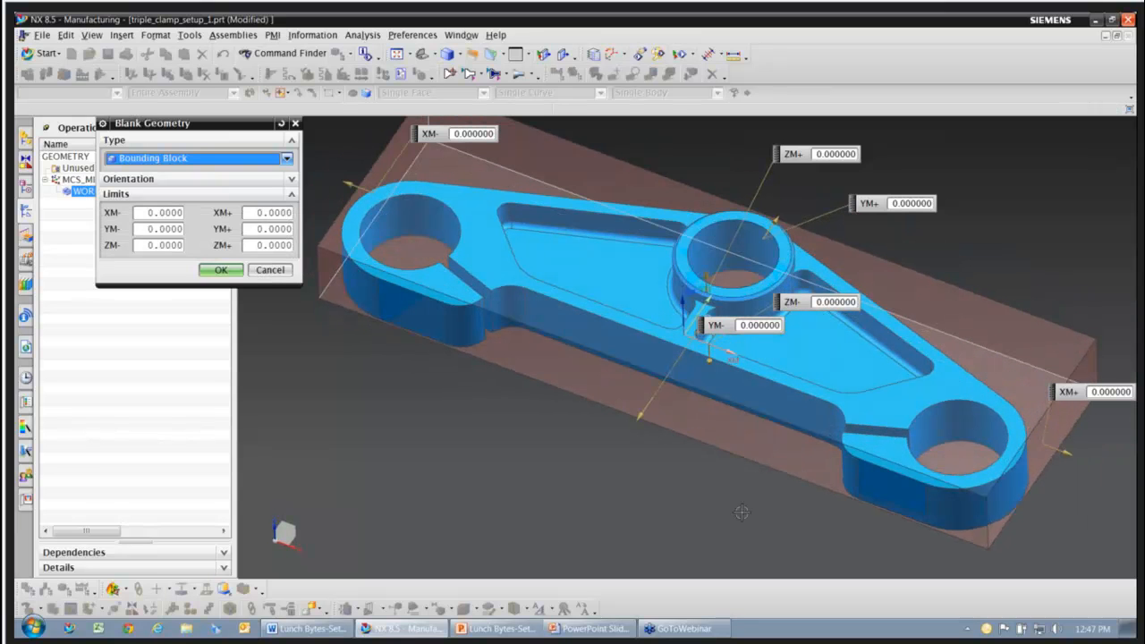
scroll(742, 513, "up", 1)
scroll(741, 513, "up", 1)
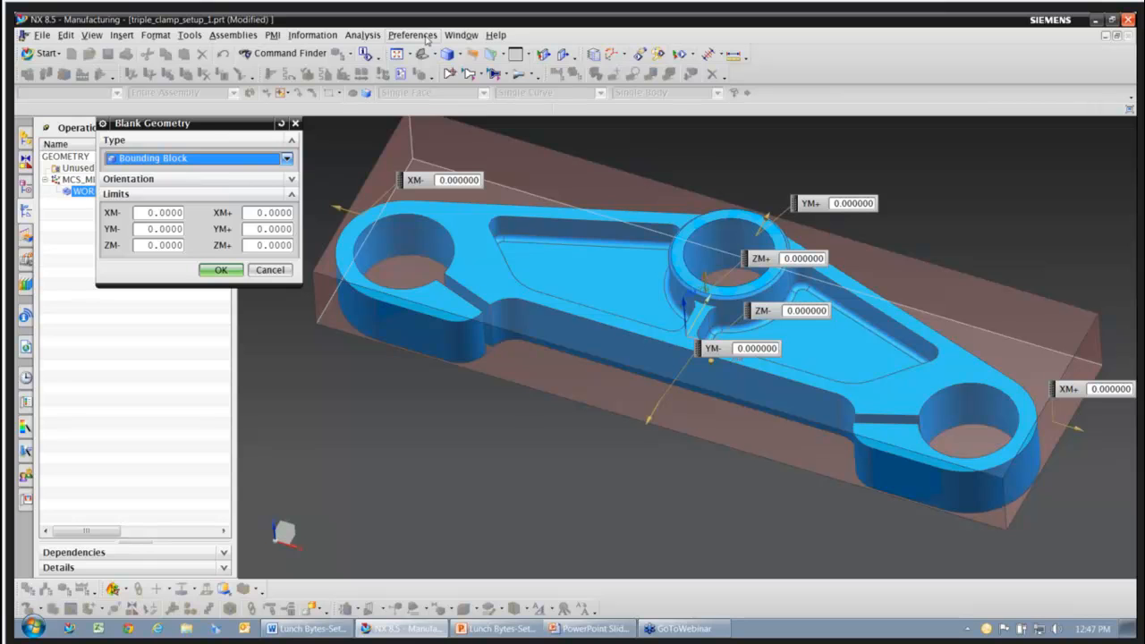
Step: Change the background of shaded views to plain and set the plain color to black
left_click(412, 35)
left_click(442, 145)
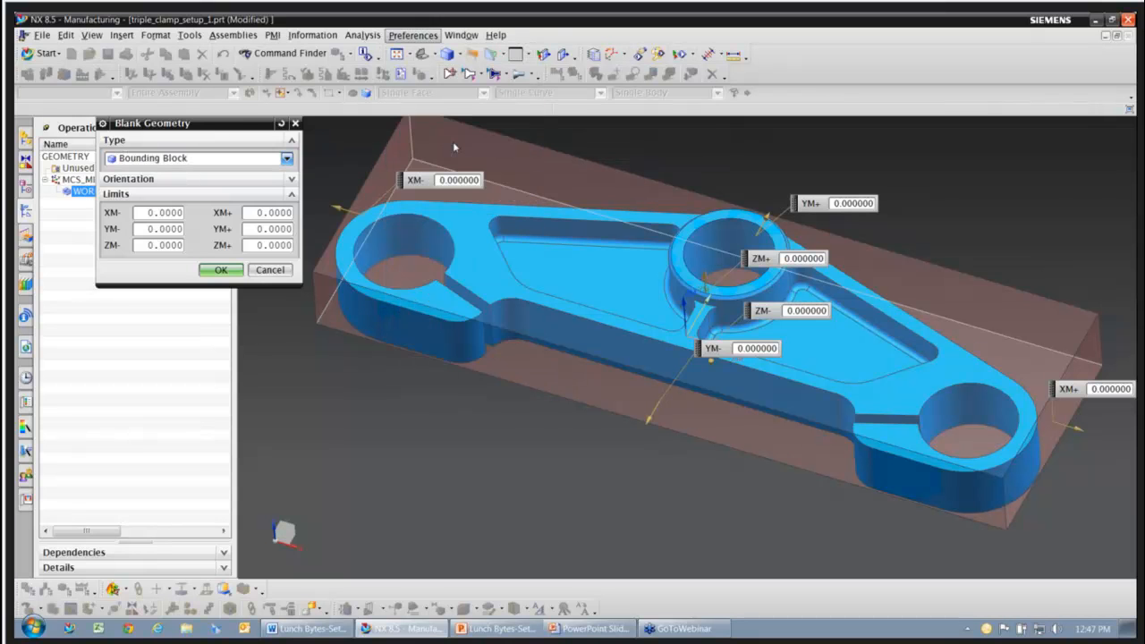
left_click(109, 159)
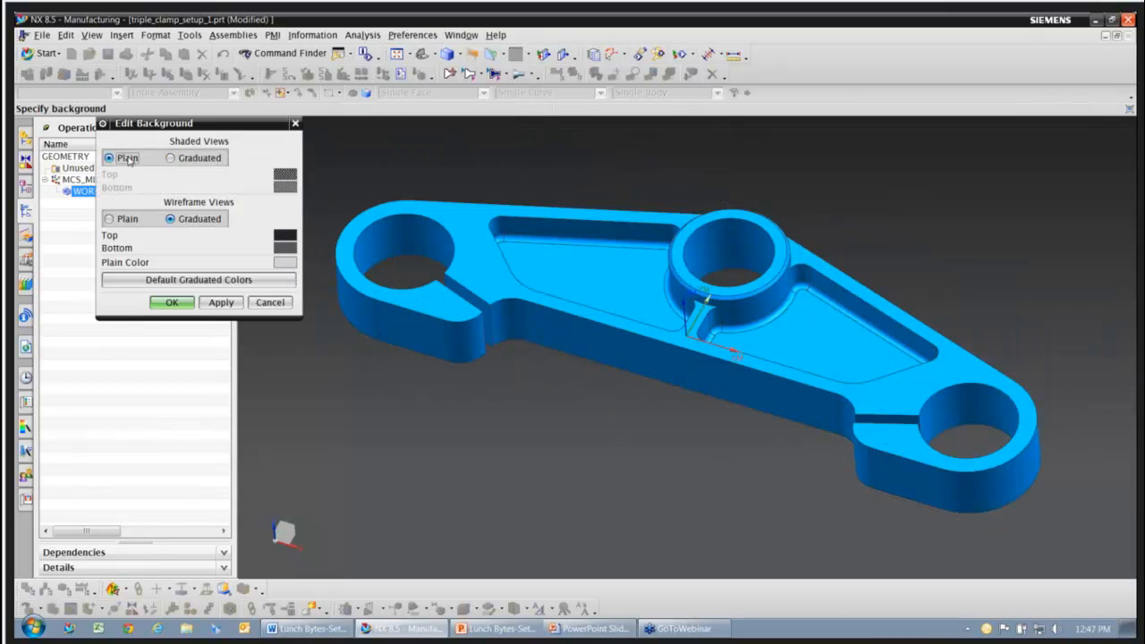
left_click(285, 262)
left_click(40, 222)
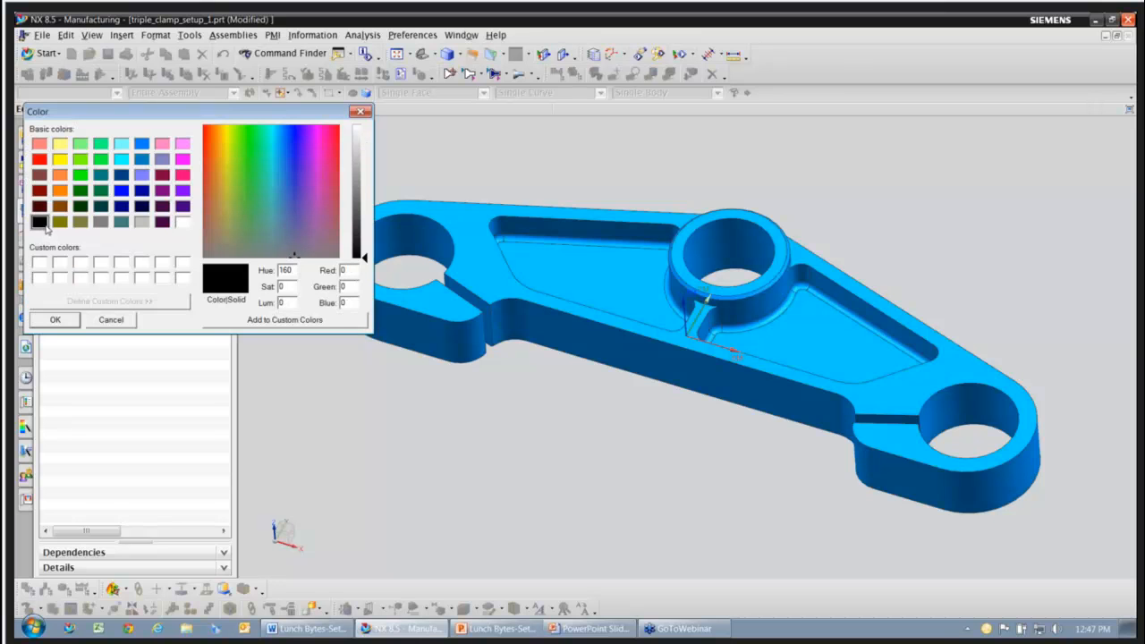
left_click(69, 323)
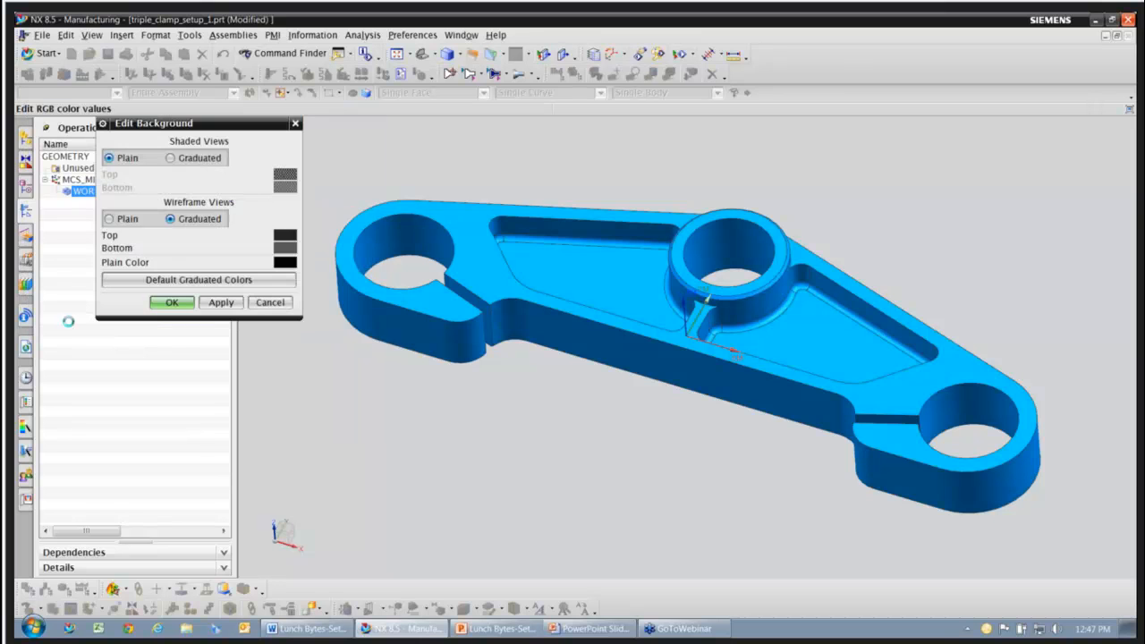
left_click(173, 302)
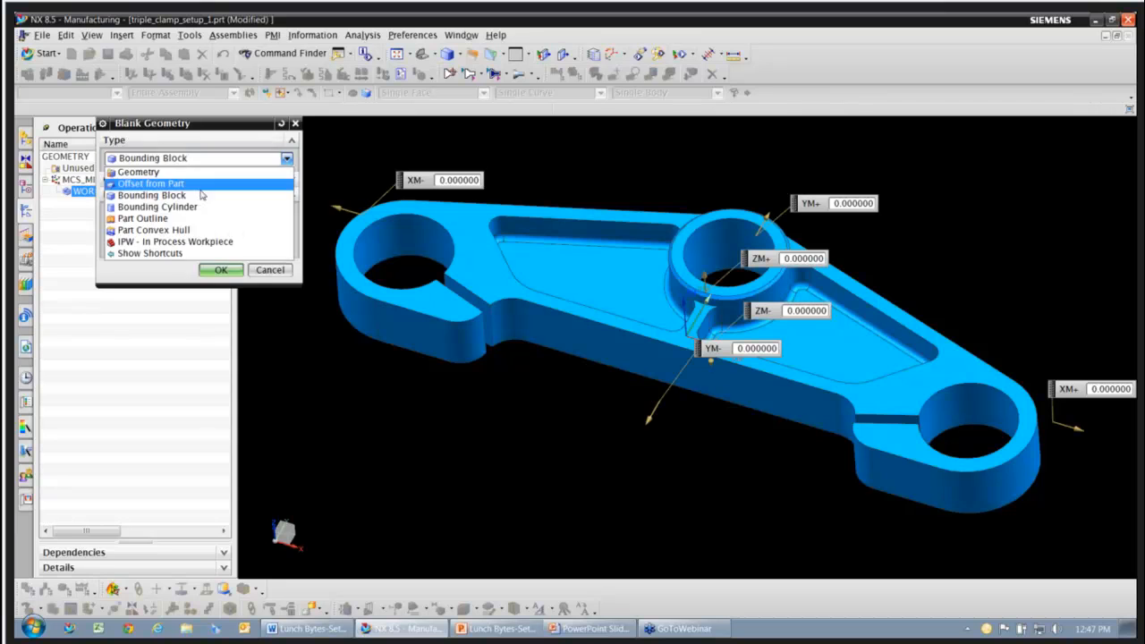
Step: Switch the blank type to Offset from Part and back to Bounding Block, and inspect the block from several angles
left_click(200, 188)
left_click(242, 160)
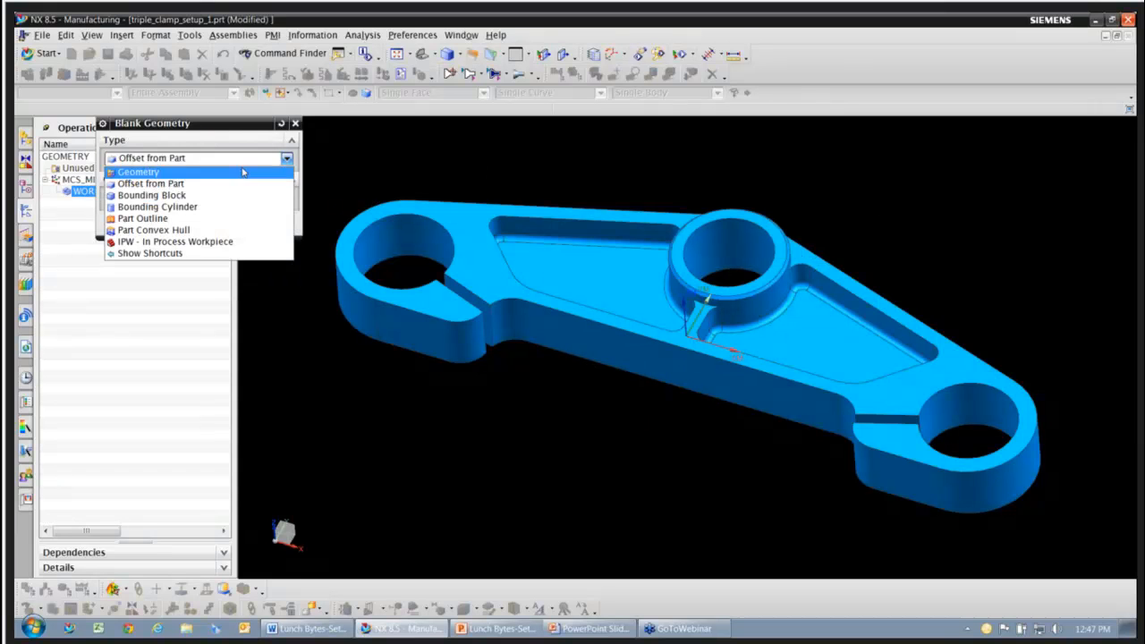
left_click(190, 197)
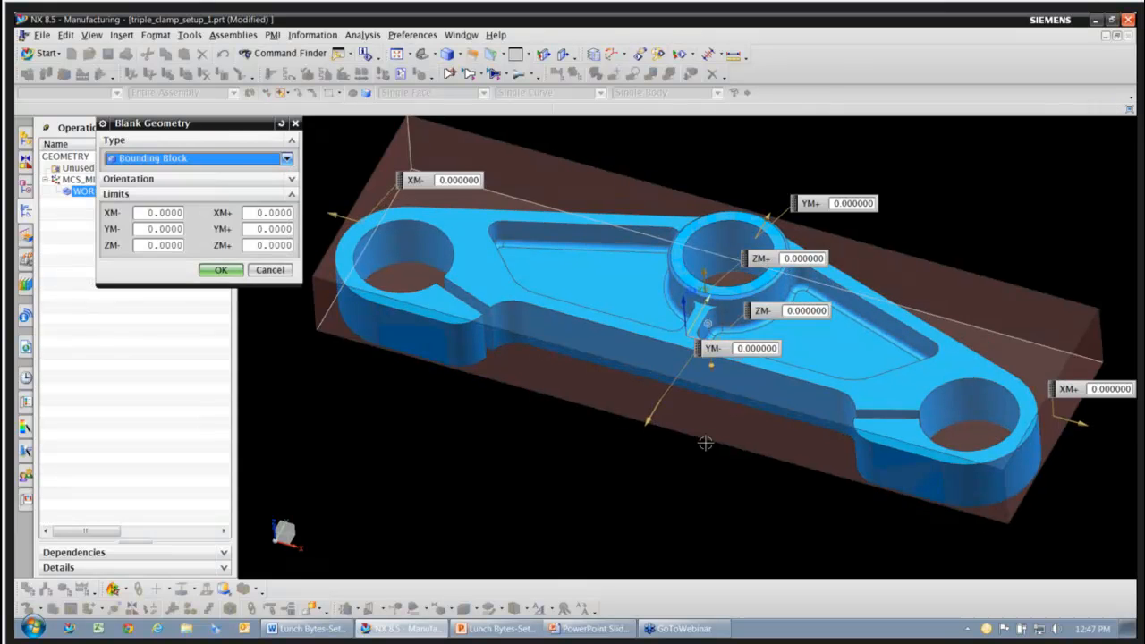
middle_click_drag(706, 443, 567, 459)
middle_click_drag(704, 428, 742, 215)
mouse_move(704, 283)
left_mouse_down()
mouse_move(700, 252)
mouse_move(702, 284)
left_mouse_up()
middle_click_drag(750, 243, 891, 239)
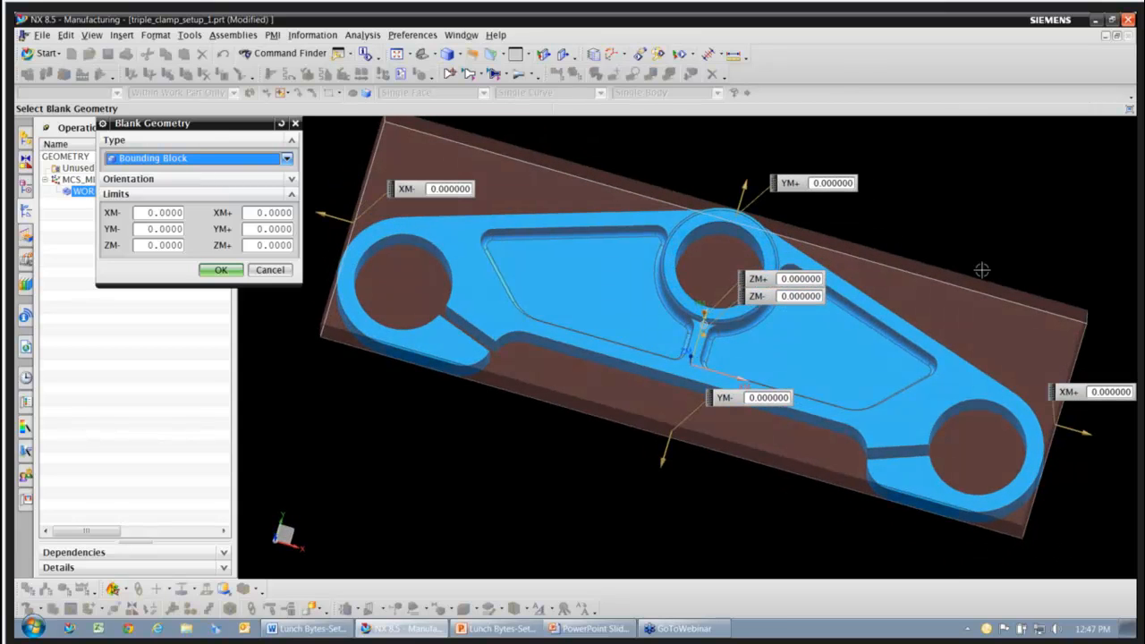
left_click_drag(749, 185, 735, 214)
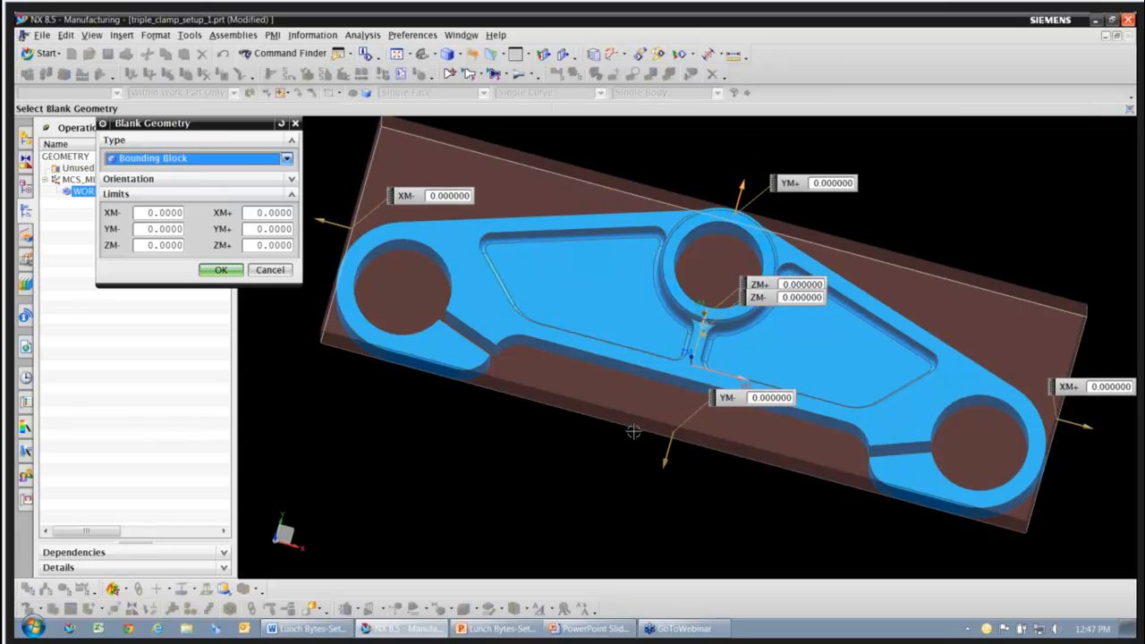
middle_click_drag(633, 432, 501, 380)
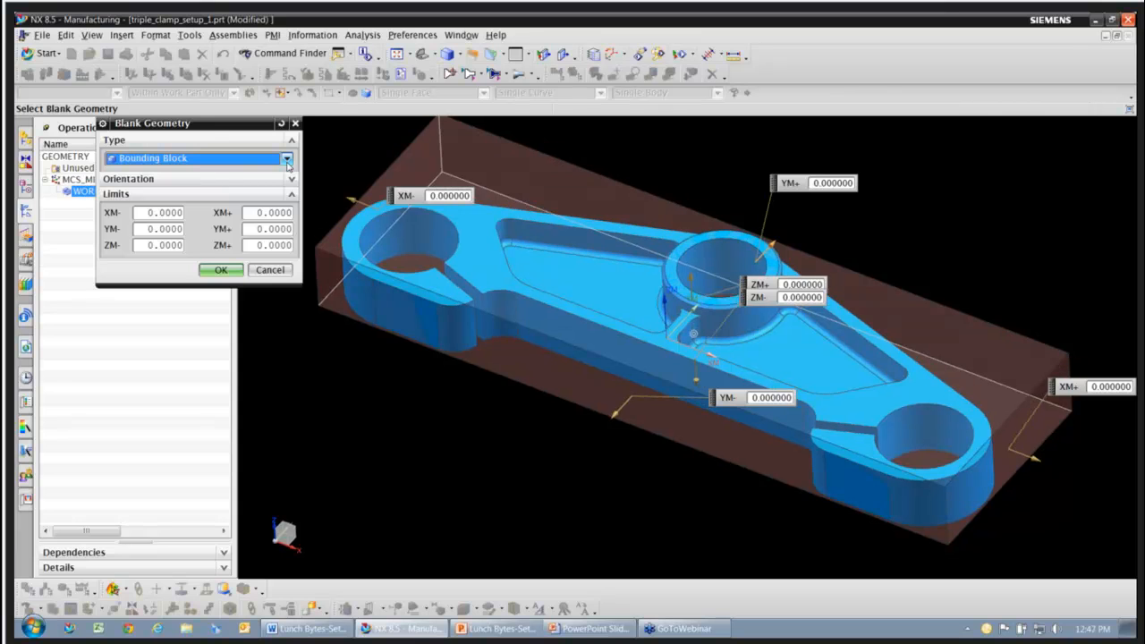
middle_click_drag(702, 415, 703, 381)
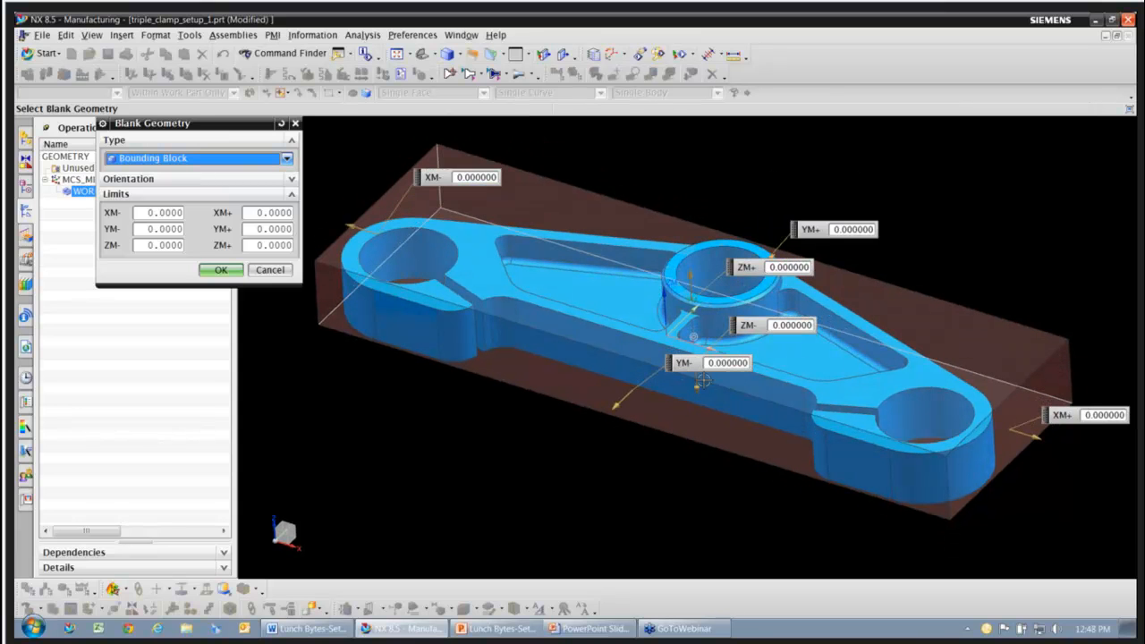
Step: Change the blank type to Bounding Cylinder and inspect the cylinder around the triple clamp
left_click(286, 157)
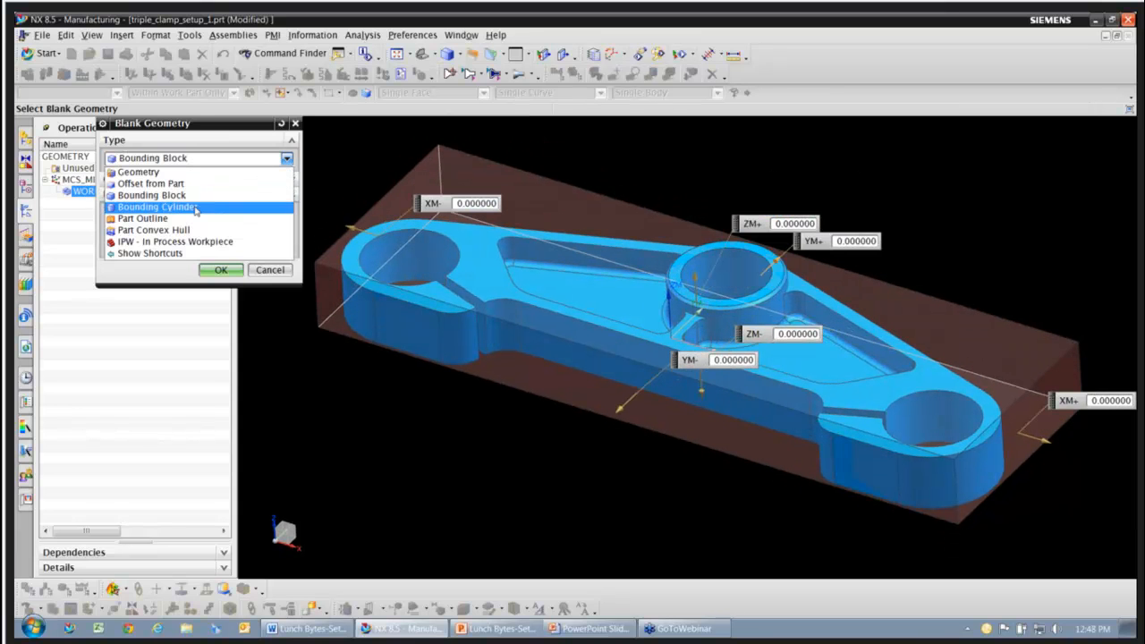
left_click(195, 207)
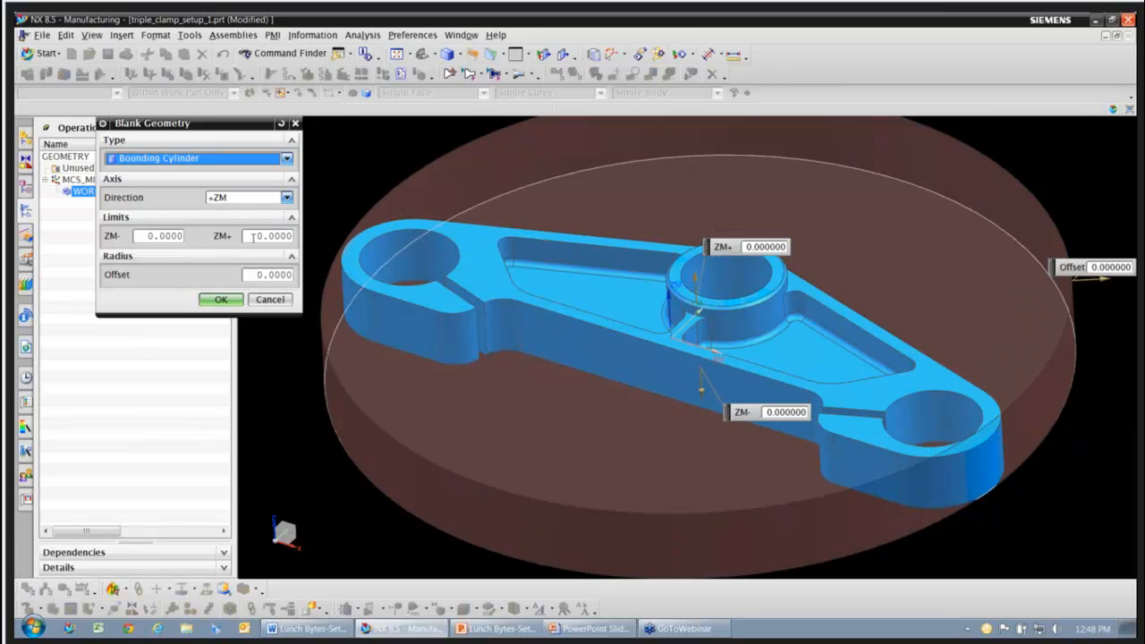
middle_click_drag(621, 487, 626, 509)
scroll(945, 510, "down", 1)
middle_click_drag(993, 490, 990, 483)
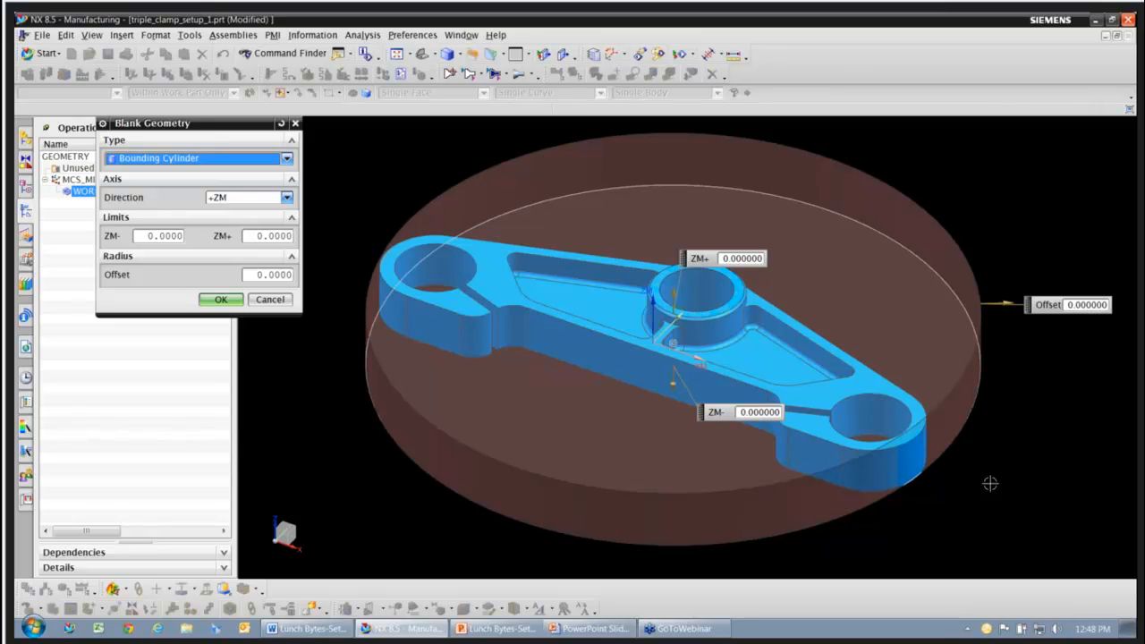
Step: Change the blank type to Part Outline and examine how the blank follows the clamp's contour and bores
left_click(287, 157)
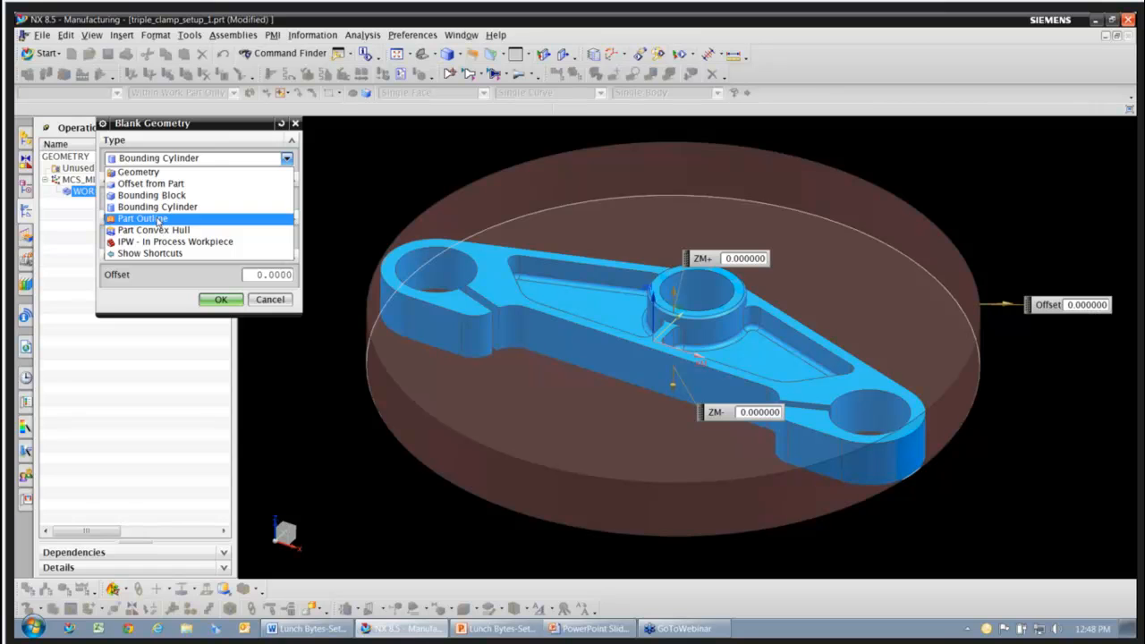
left_click(157, 221)
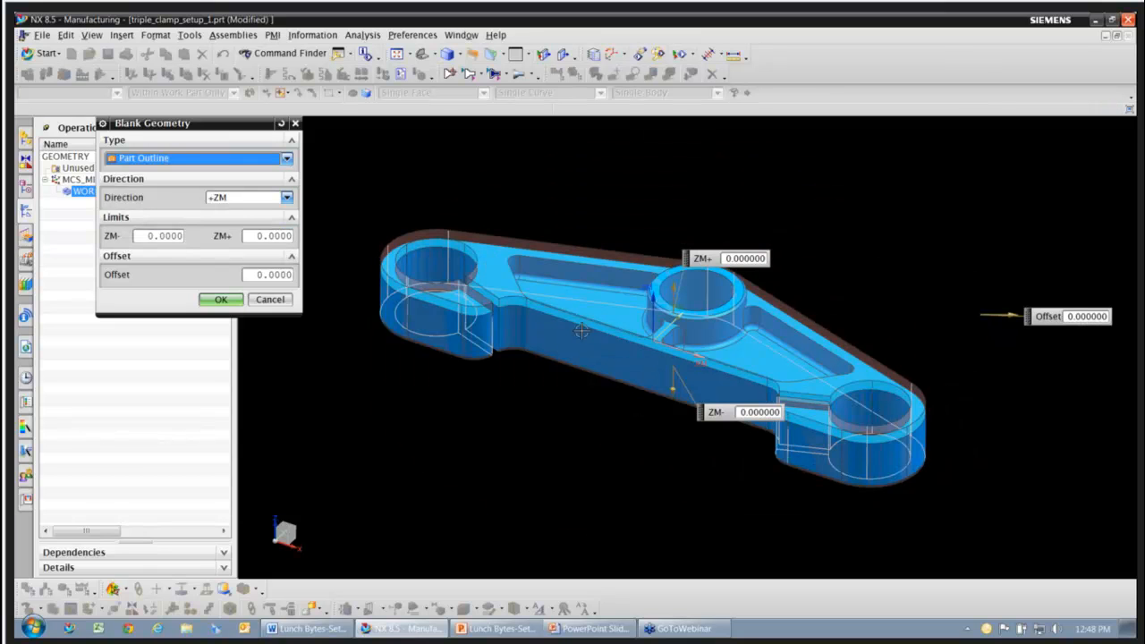
scroll(660, 414, "up", 5)
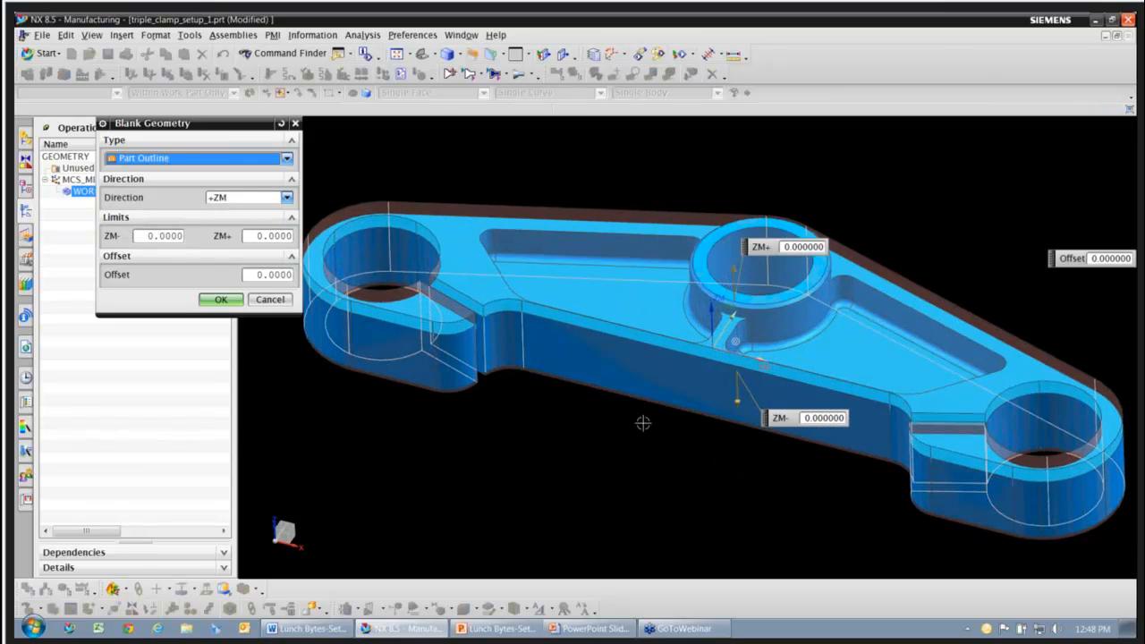
key("ctrl+alt+t")
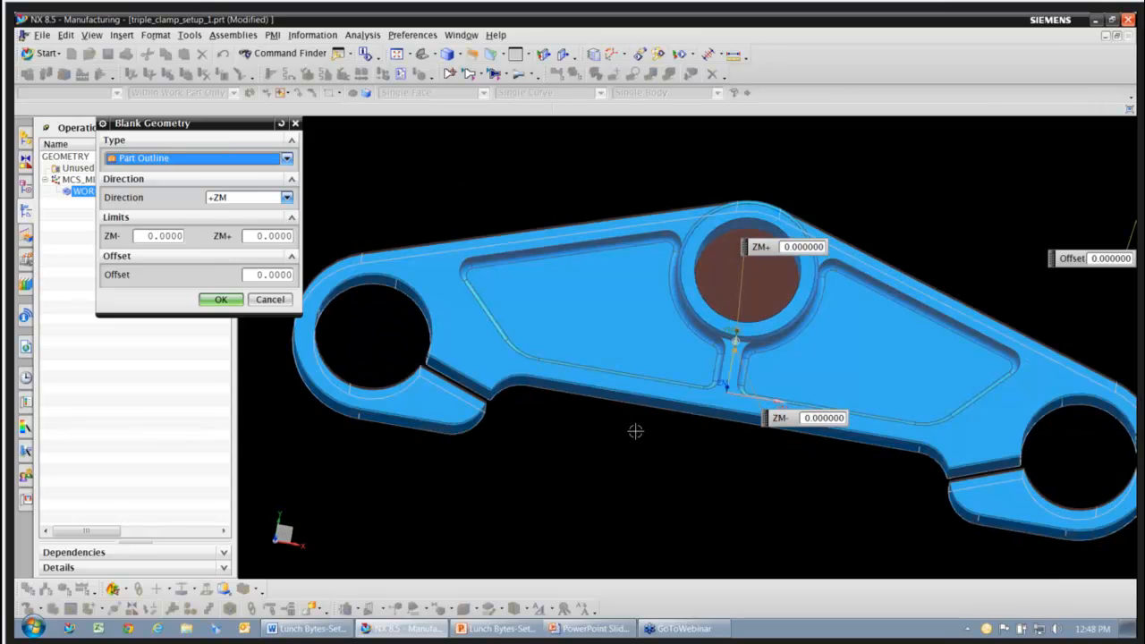
middle_click_drag(634, 435, 506, 404)
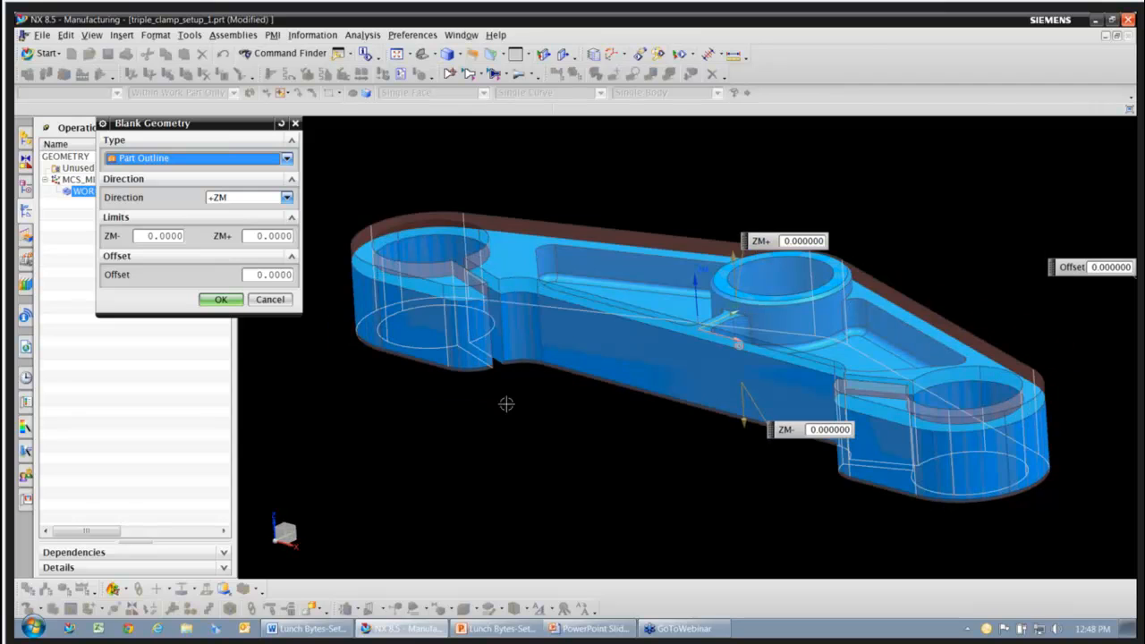
scroll(506, 404, "up", 1)
scroll(499, 309, "up", 1)
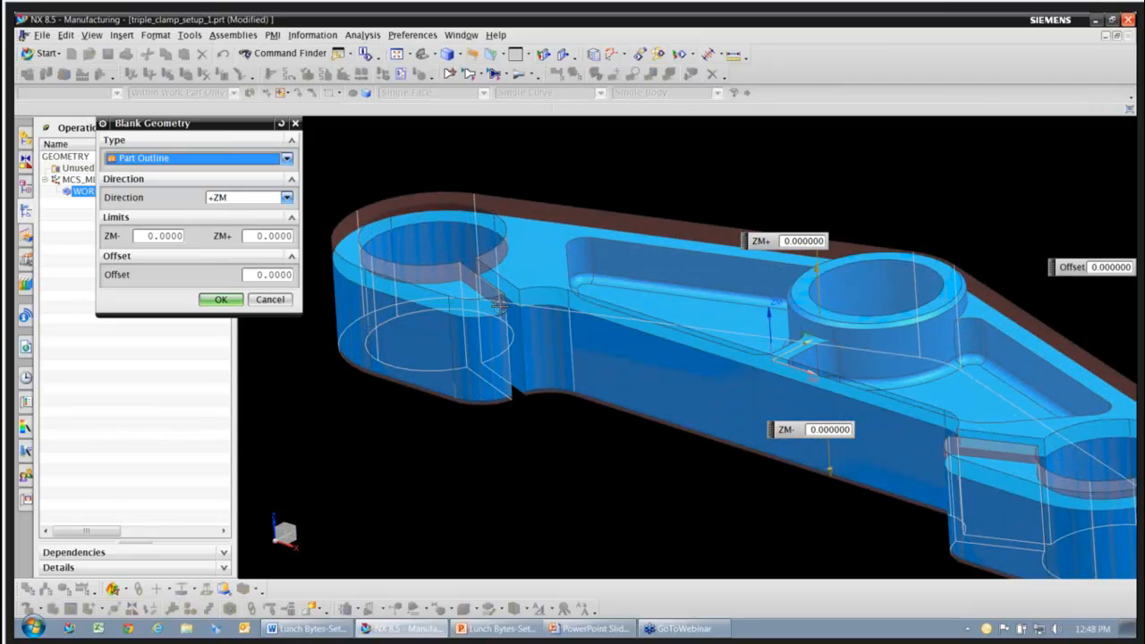
scroll(499, 312, "up", 1)
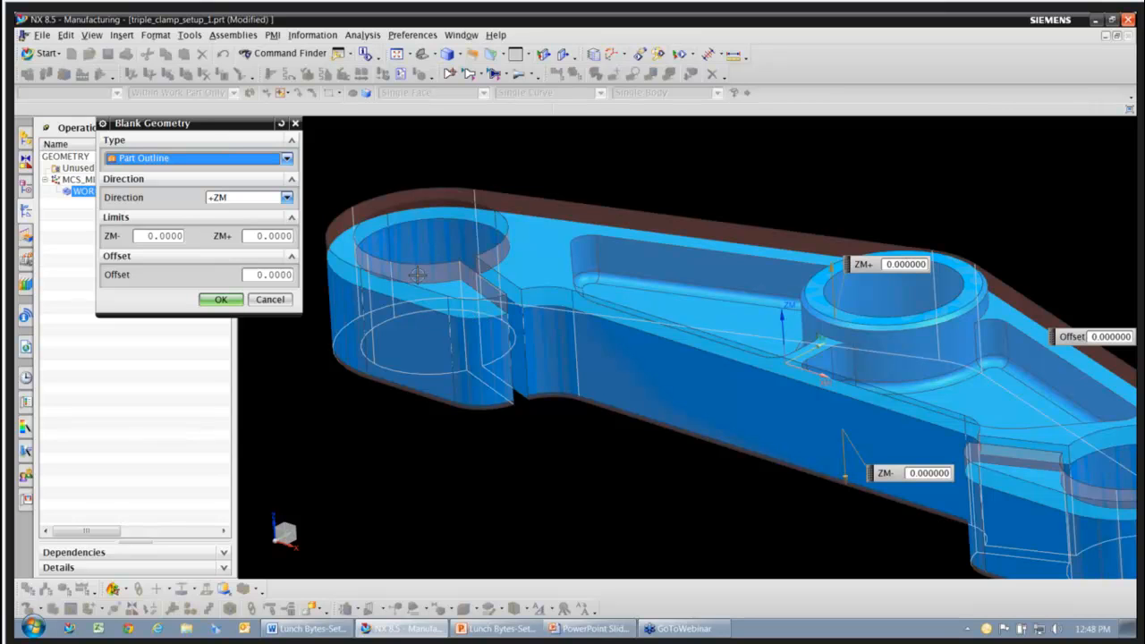
Step: Extend the part outline blank upward to a ZM+ limit of about 12.64
middle_click_drag(677, 441, 581, 410, "shift")
scroll(581, 409, "down", 1)
left_click_drag(722, 255, 721, 224)
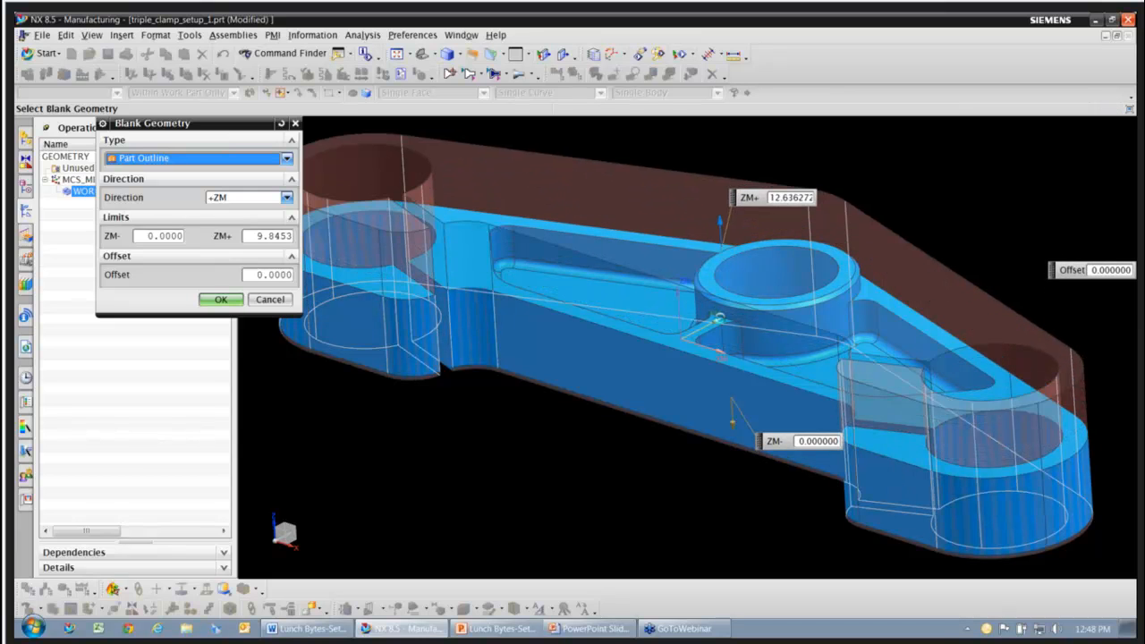
middle_click_drag(690, 401, 722, 419)
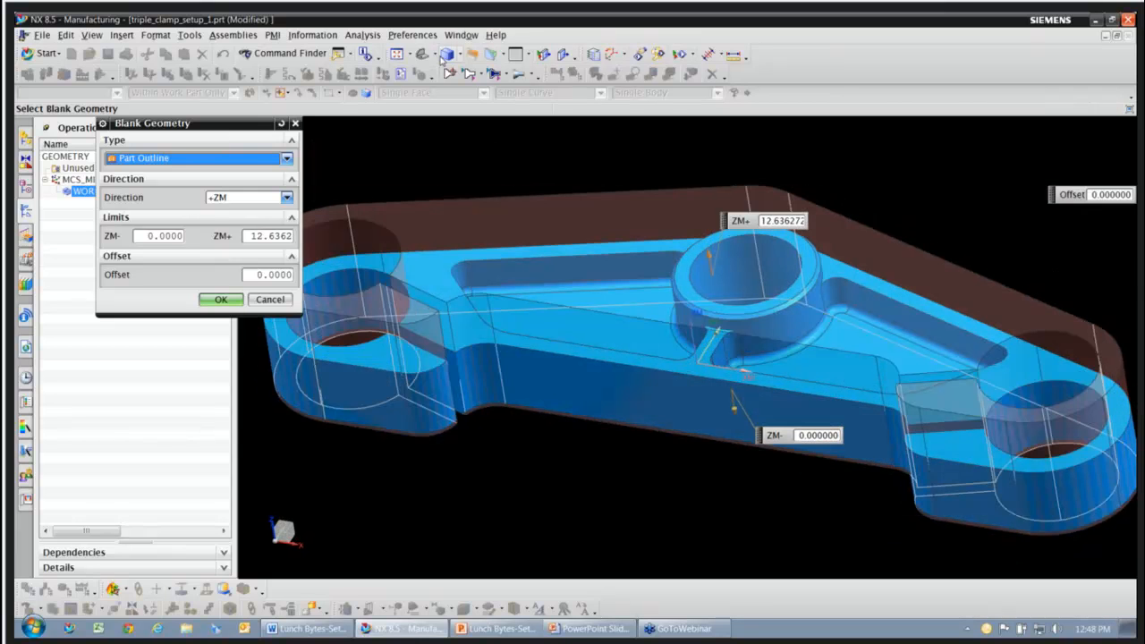
Step: Set the part outline blank's offset to 0.5 in a top view and inspect the stock along the contour
left_click(434, 55)
left_click(439, 71)
left_click(281, 274)
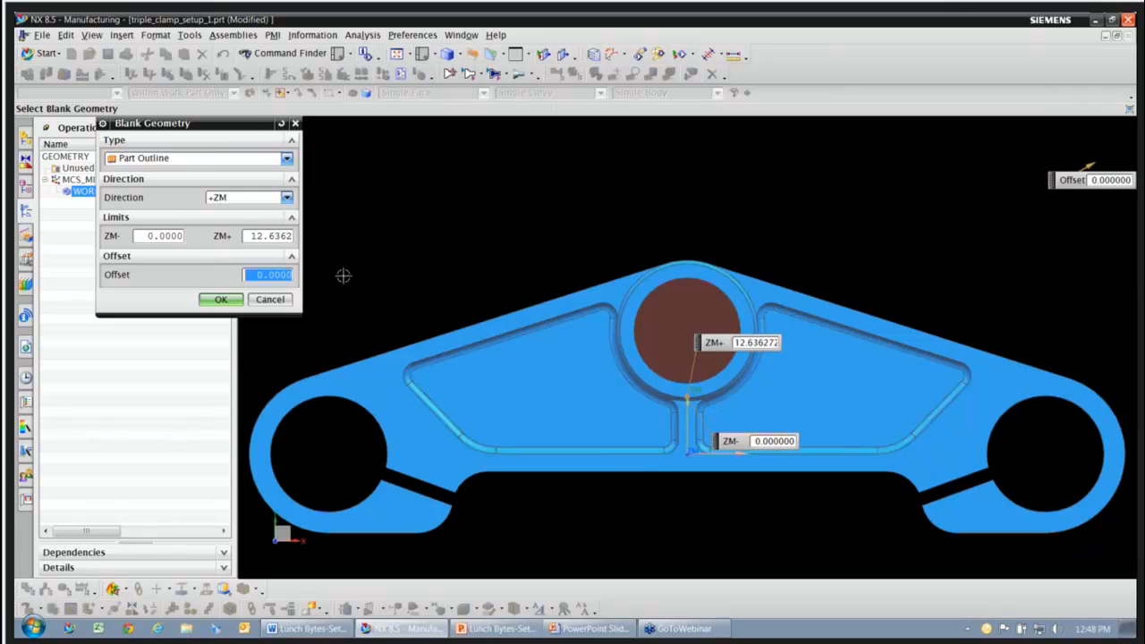
type(".5")
key("Return")
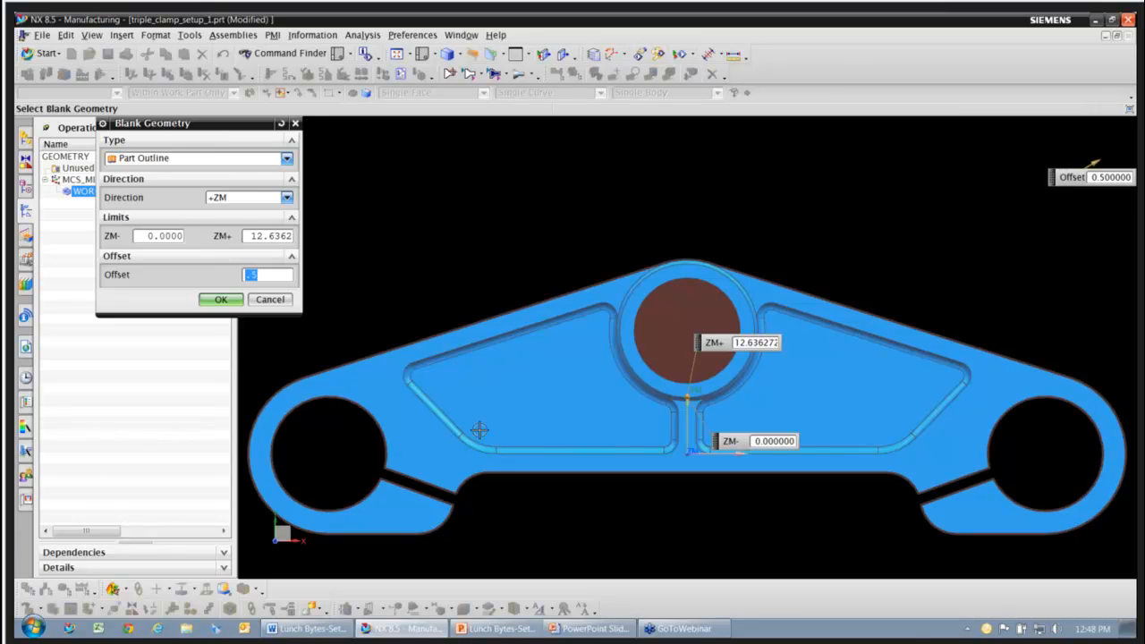
scroll(404, 488, "up", 6)
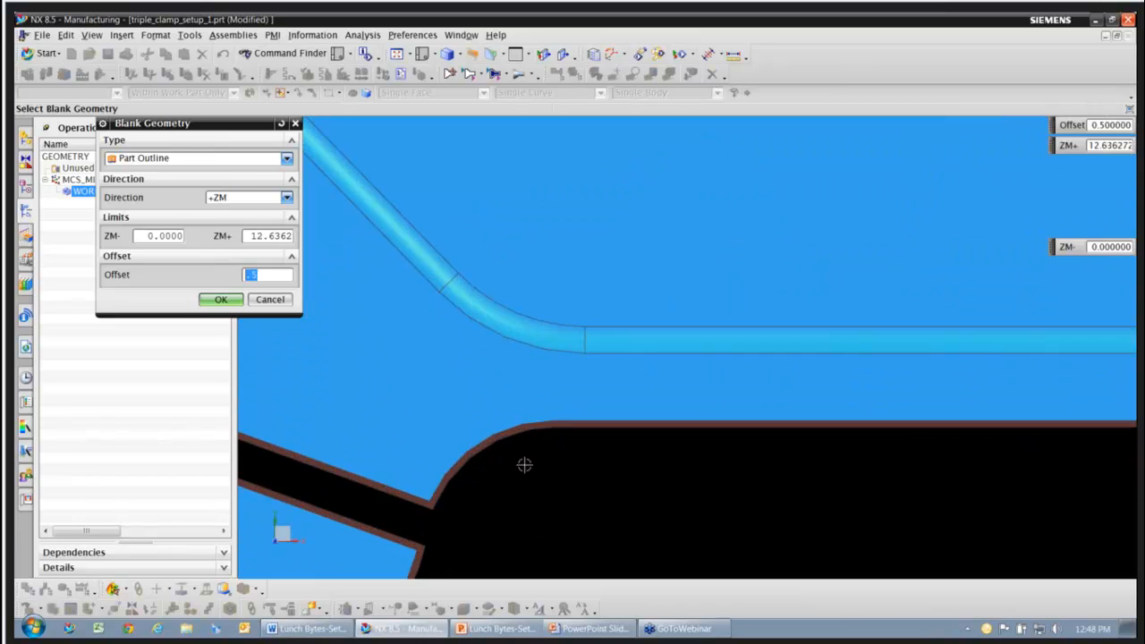
scroll(651, 431, "down", 2)
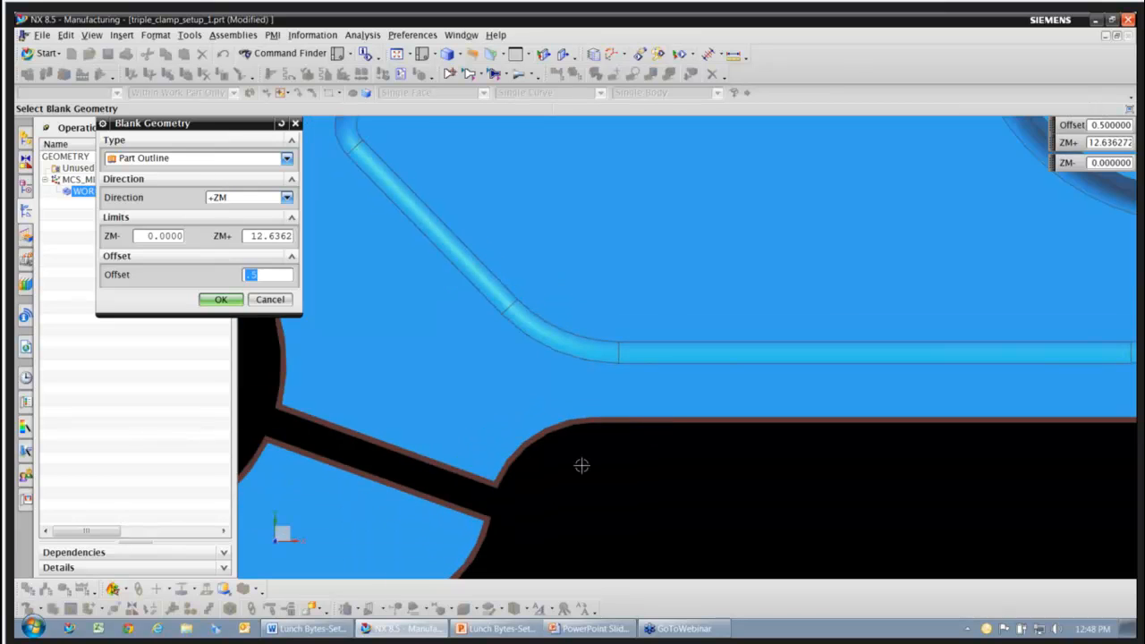
scroll(582, 465, "up", 3)
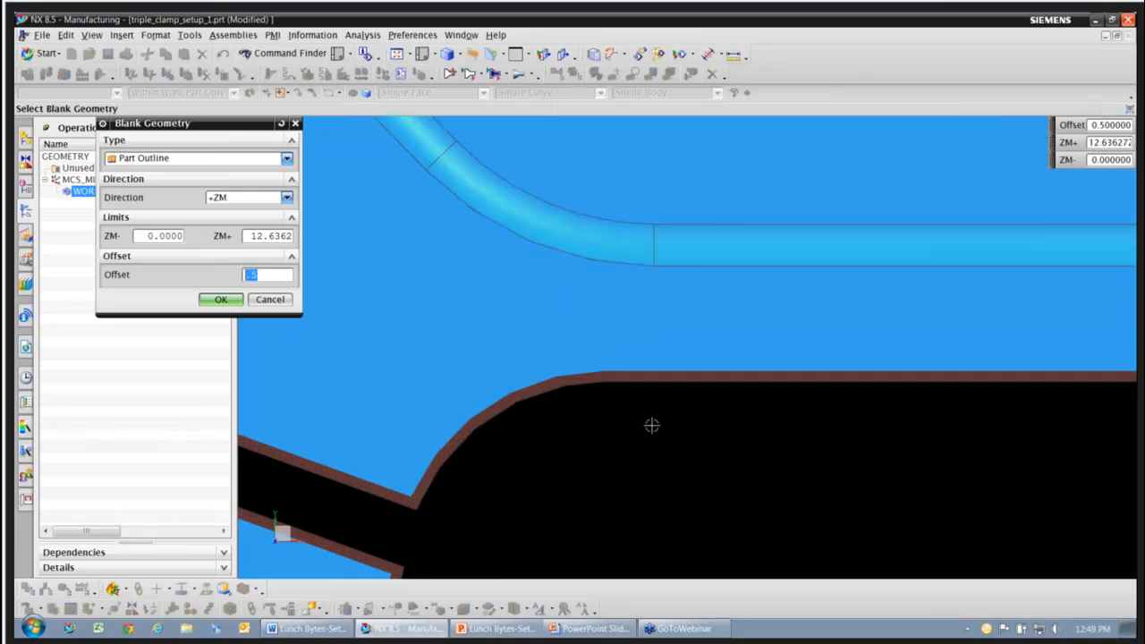
scroll(652, 424, "down", 5)
middle_click_drag(681, 425, 644, 416)
scroll(689, 435, "up", 4)
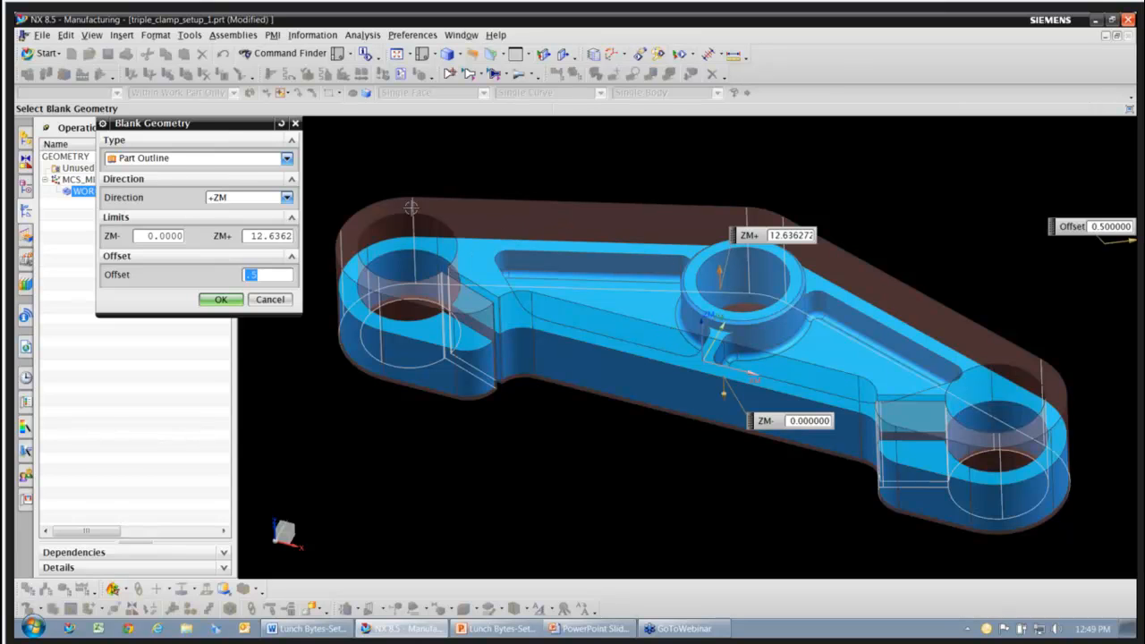
Step: Change the blank type to Part Convex Hull and view the blank from the top
left_click(287, 158)
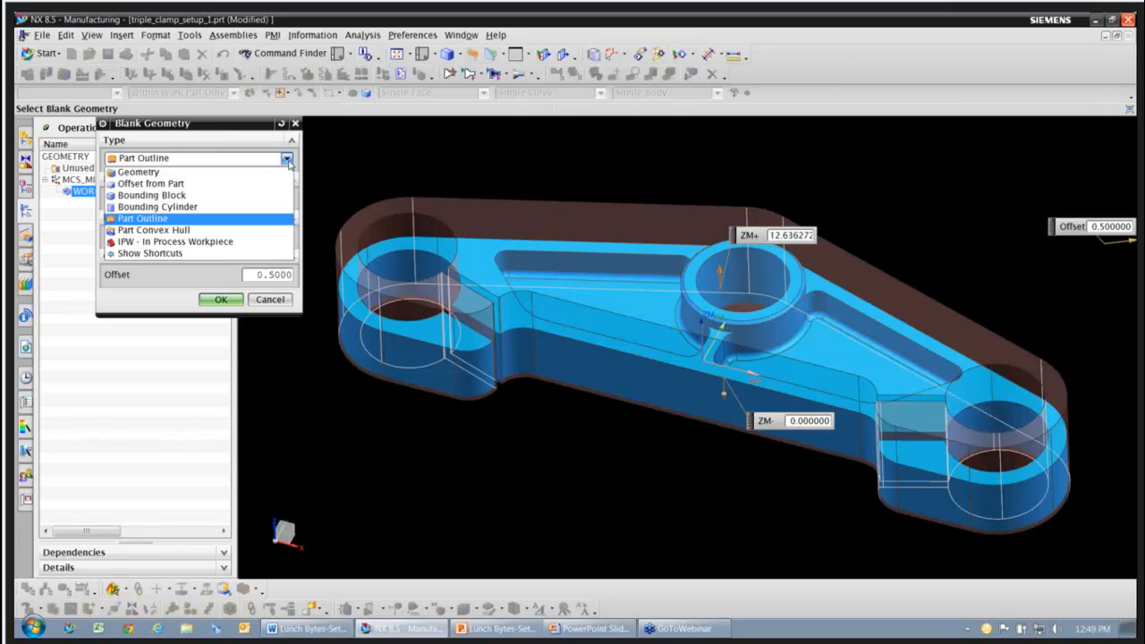
left_click(181, 231)
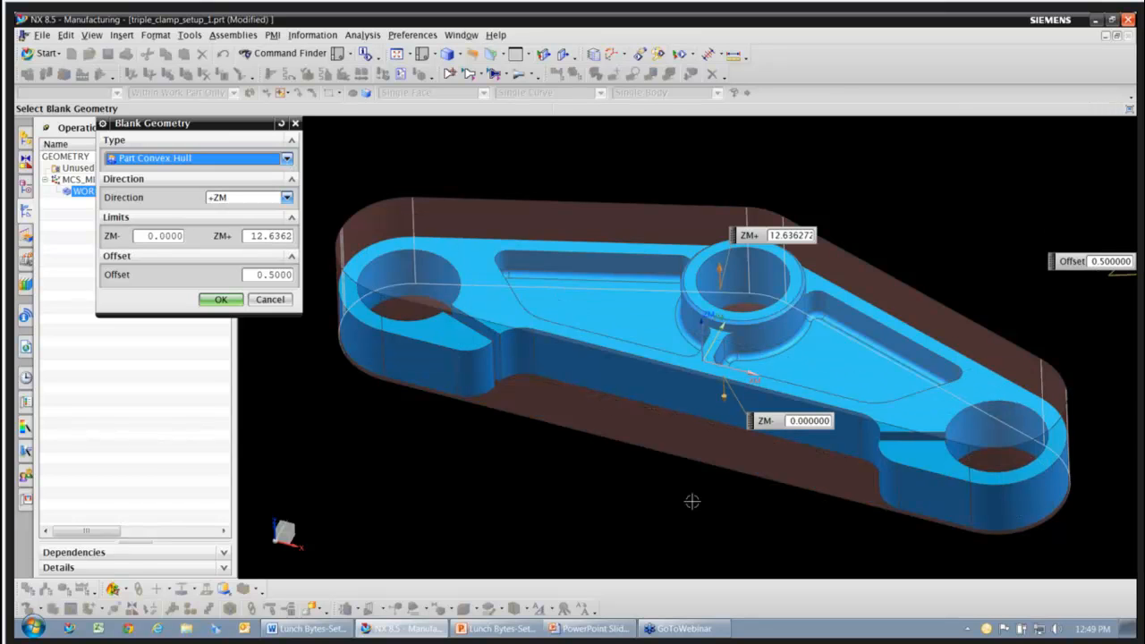
mouse_move(693, 502)
middle_mouse_down()
mouse_move(709, 499)
mouse_move(685, 474)
mouse_move(660, 477)
middle_mouse_up()
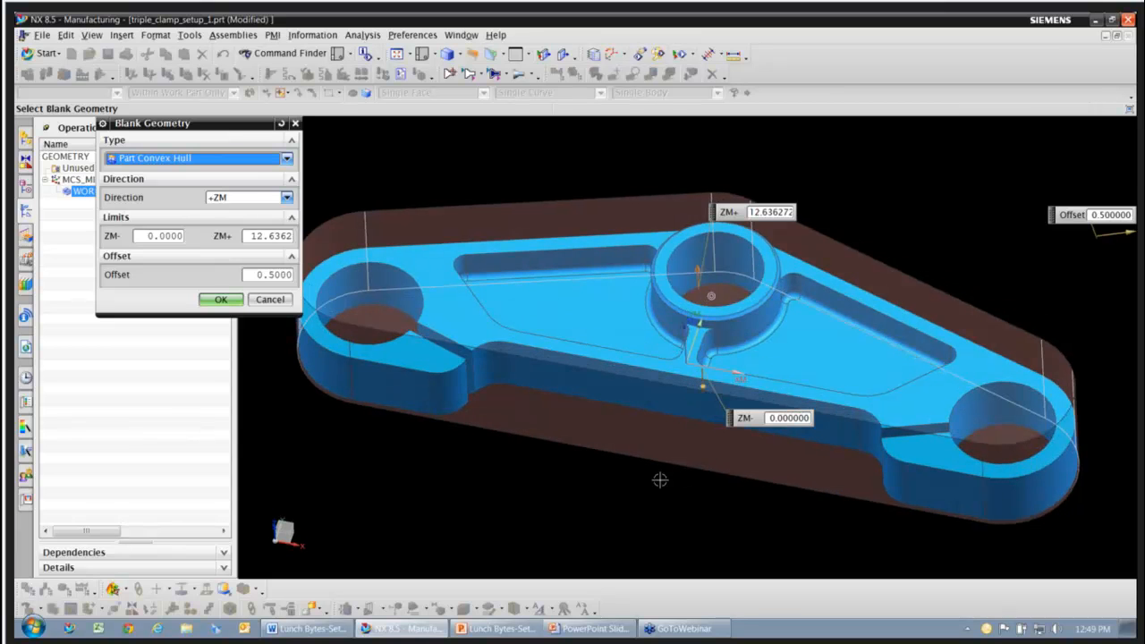
left_click(423, 55)
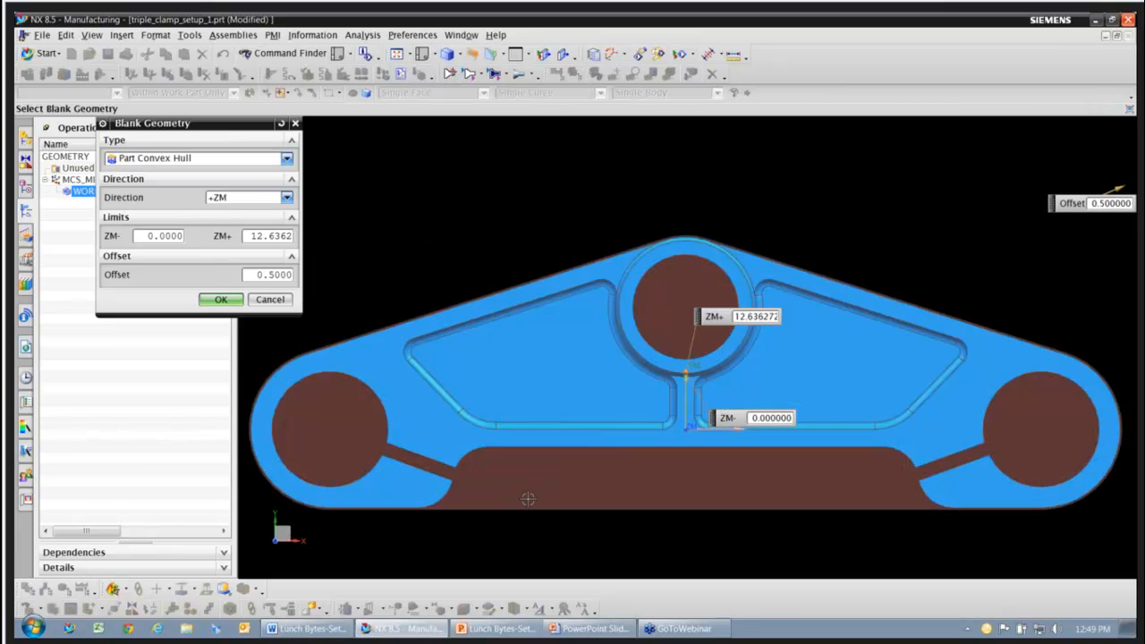
scroll(577, 497, "down", 1)
scroll(577, 497, "up", 2)
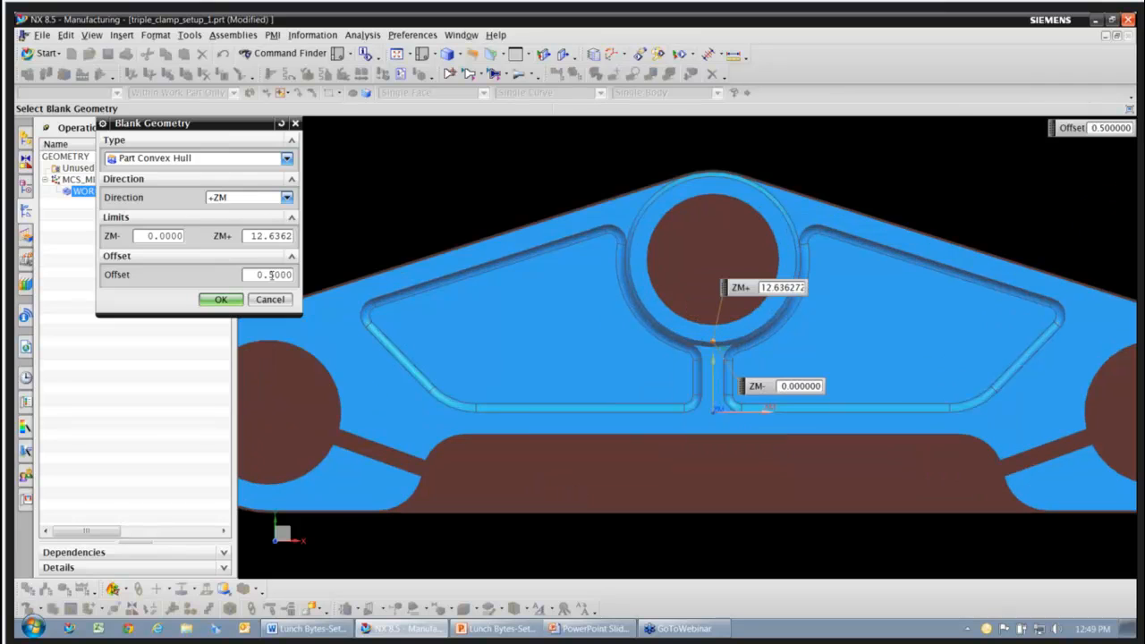
Step: Set the convex hull blank's offset to 3 and inspect the added stock around the part
double_click(273, 275)
type("3")
key("Return")
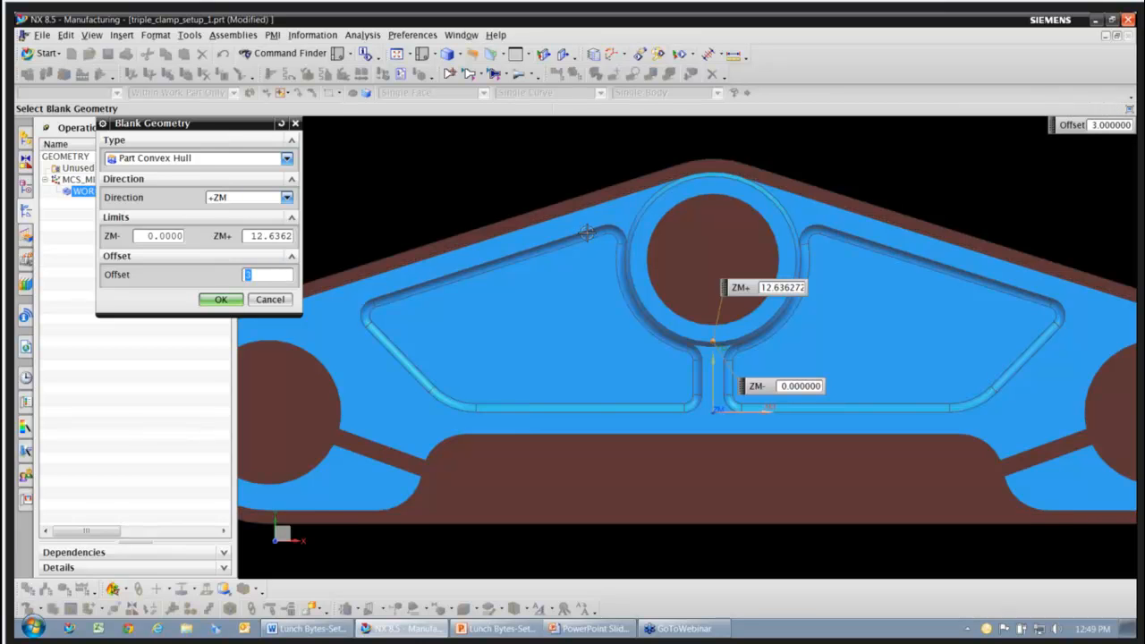
scroll(586, 232, "up", 1)
scroll(716, 283, "up", 1)
scroll(718, 287, "down", 1)
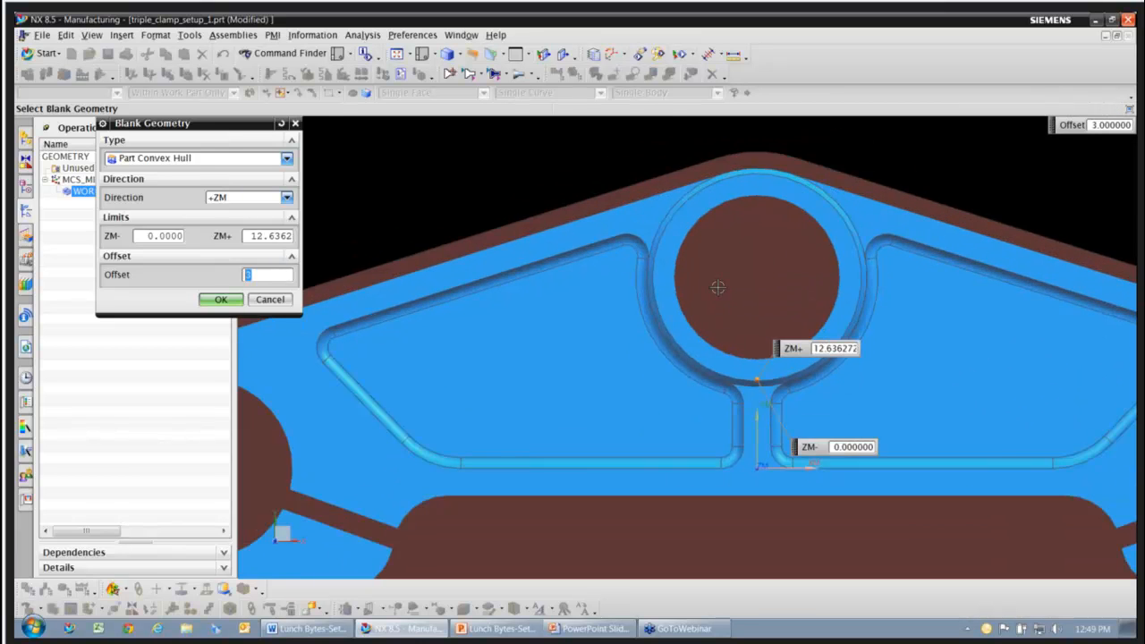
scroll(717, 287, "down", 2)
scroll(357, 535, "up", 1)
scroll(480, 466, "up", 1)
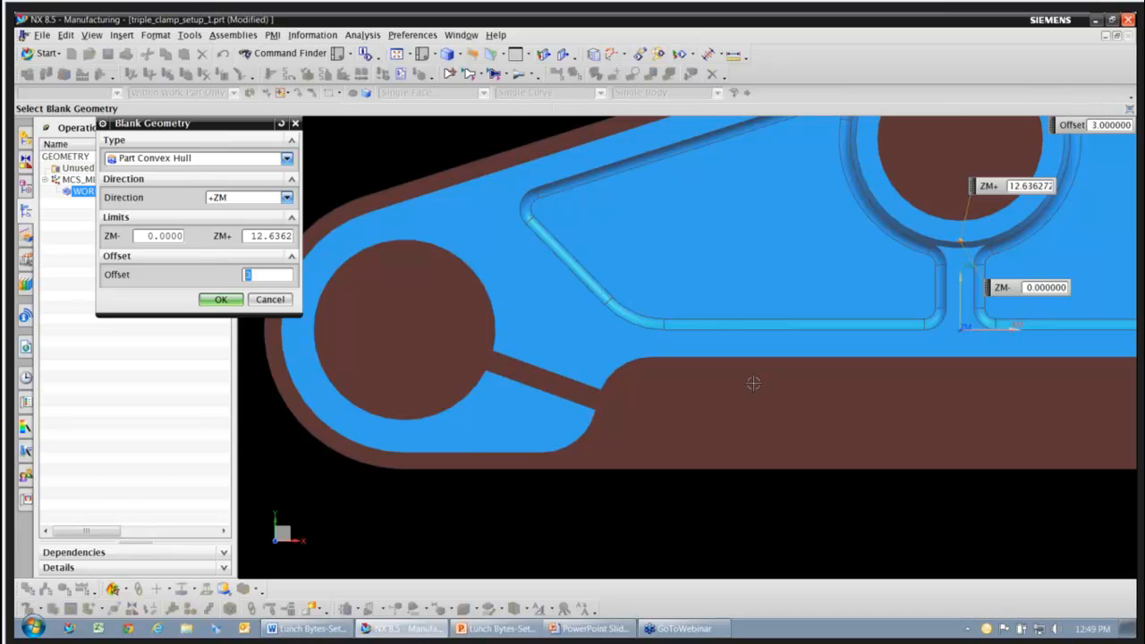
key("Home")
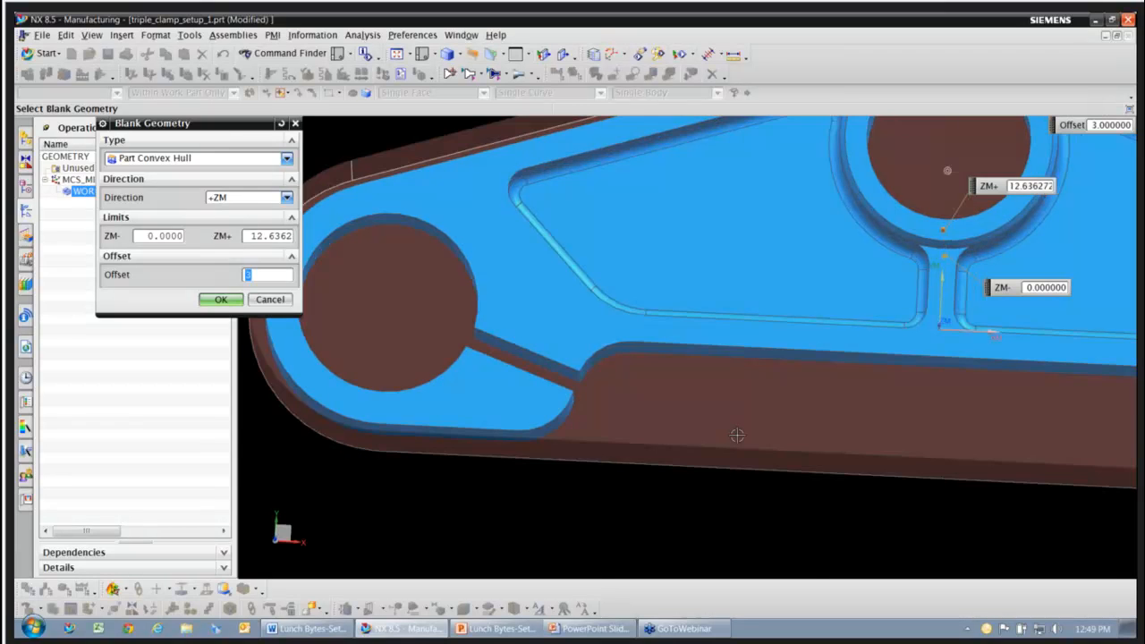
scroll(726, 454, "down", 3)
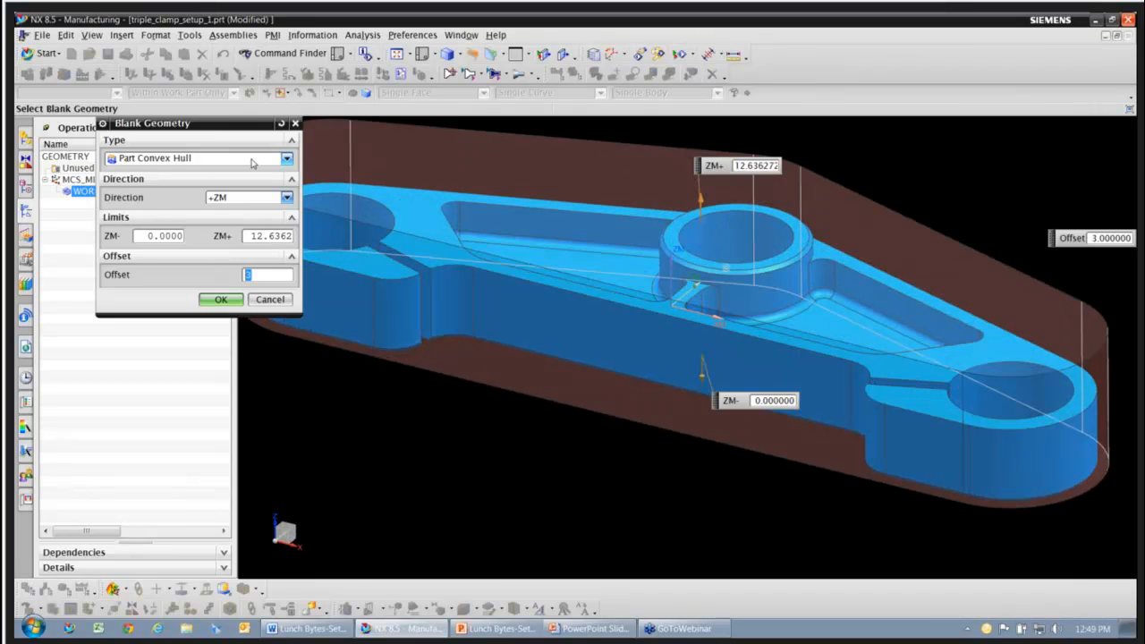
Step: Accept the Part Convex Hull blank, then cancel the workpiece definition and inspect the clamp model
left_click(252, 161)
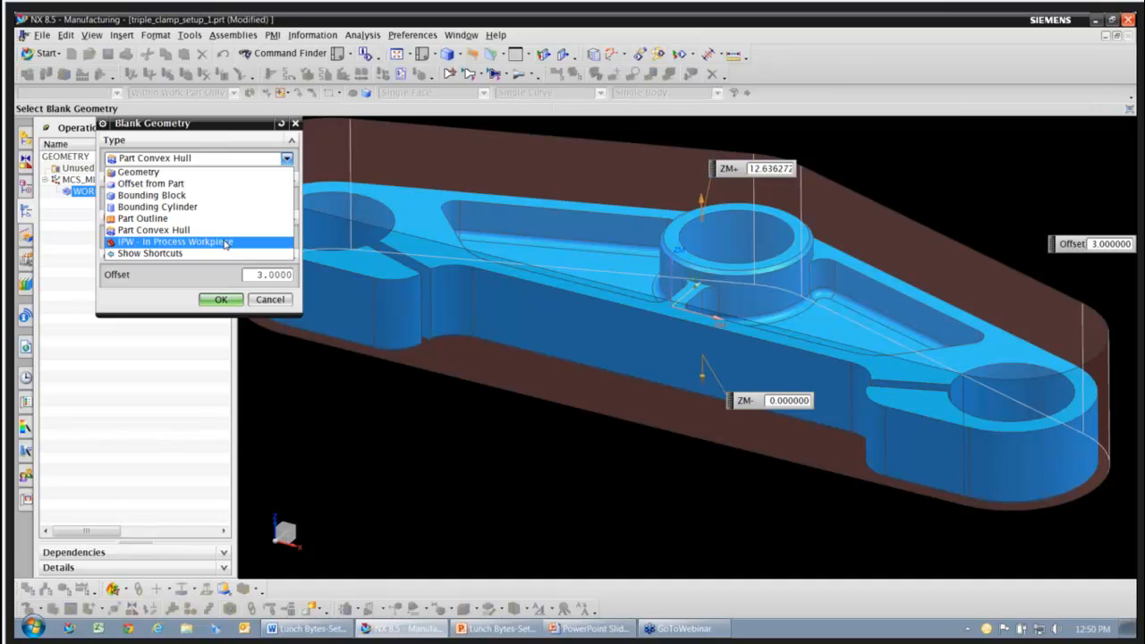
left_click(225, 301)
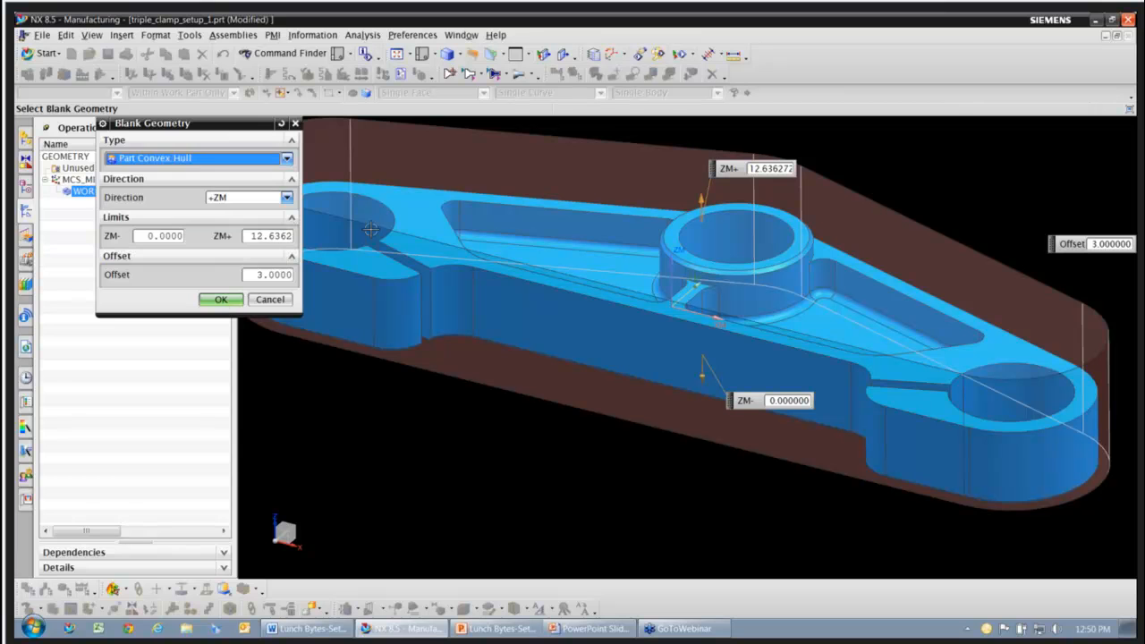
left_click(221, 299)
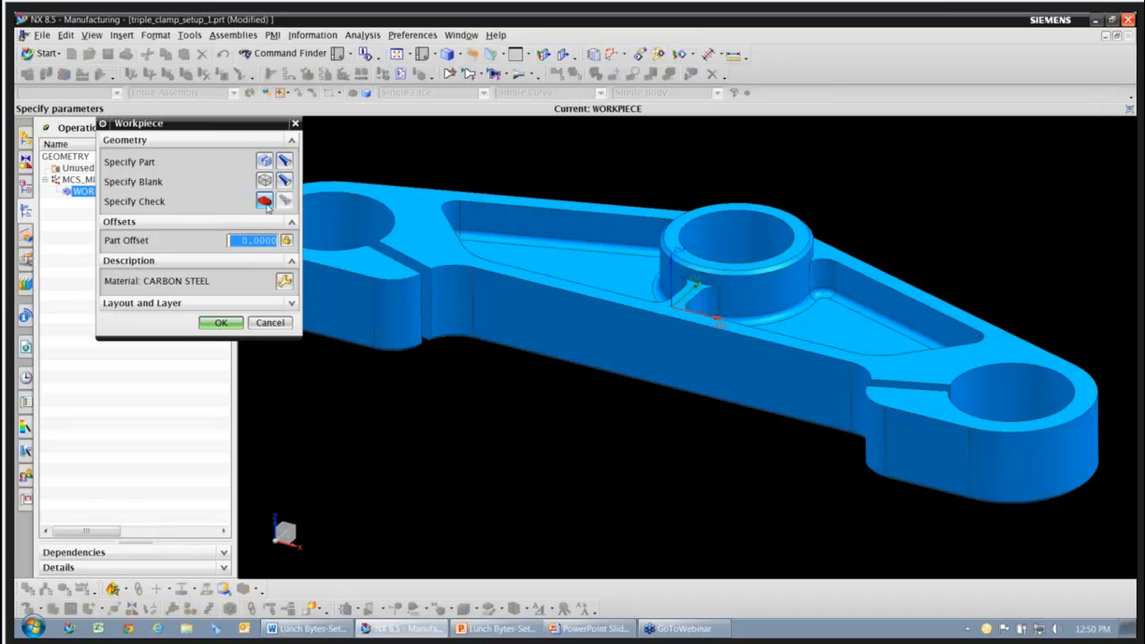
middle_click_drag(639, 390, 676, 419)
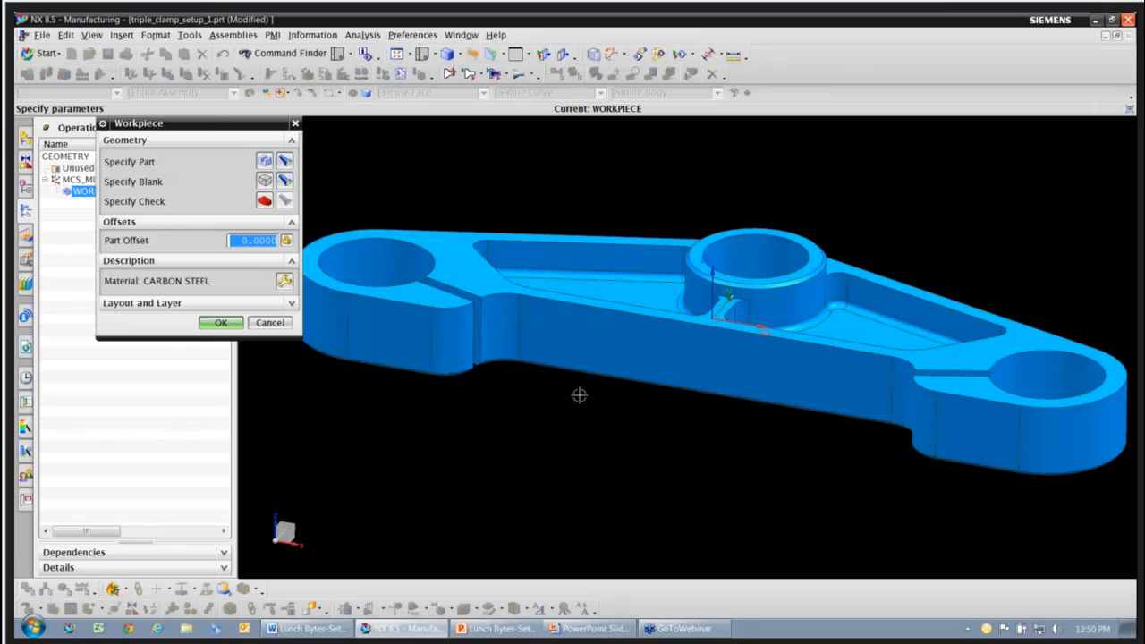
left_click(272, 324)
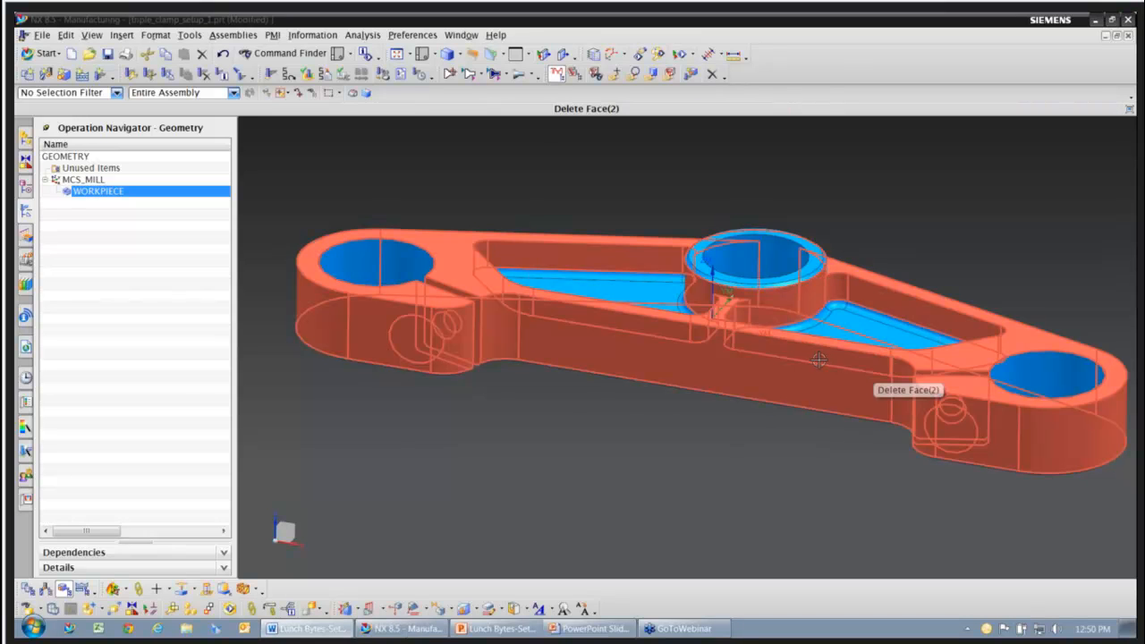
middle_click_drag(810, 364, 697, 431)
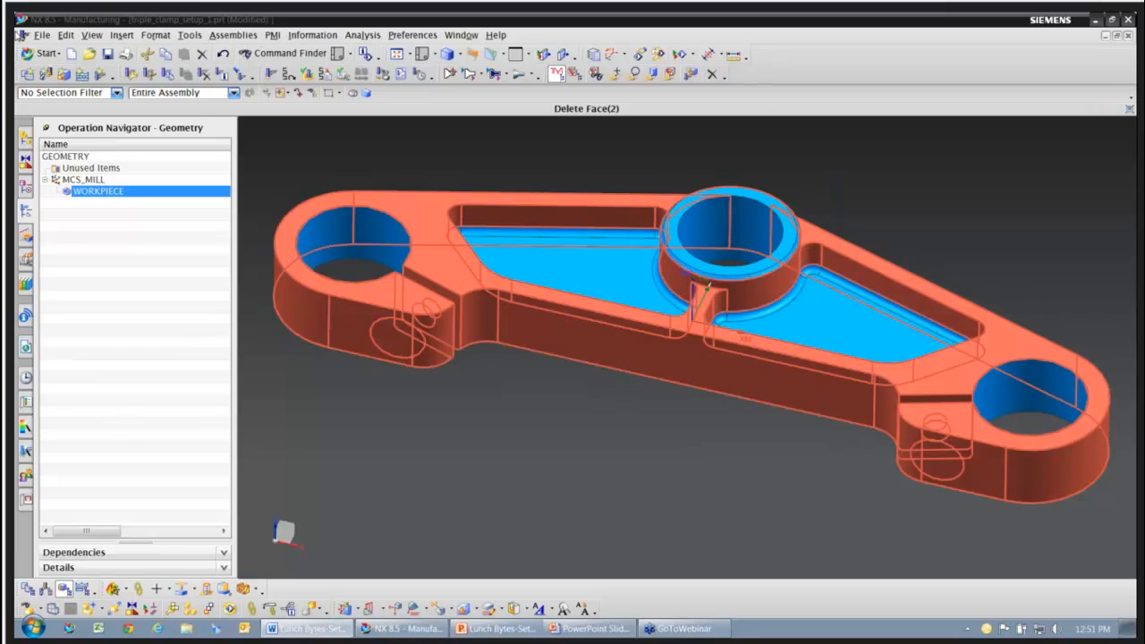
Step: Save triple_clamp_setup_1.prt in the LunchBytes folder and close all open parts
left_click(42, 35)
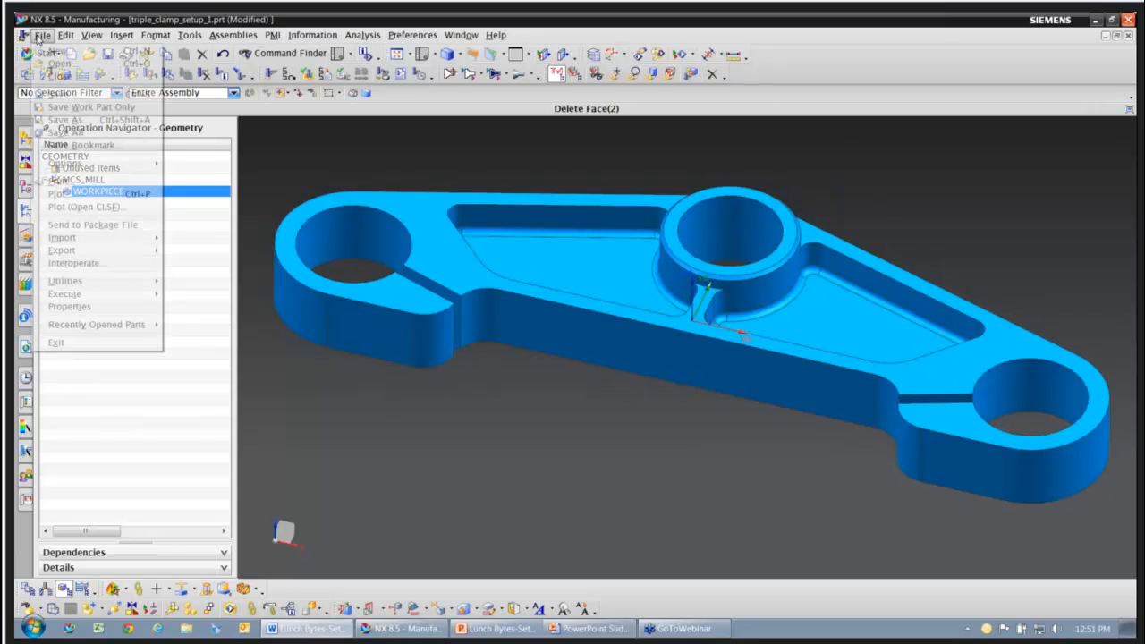
mouse_move(74, 78)
left_click(189, 90)
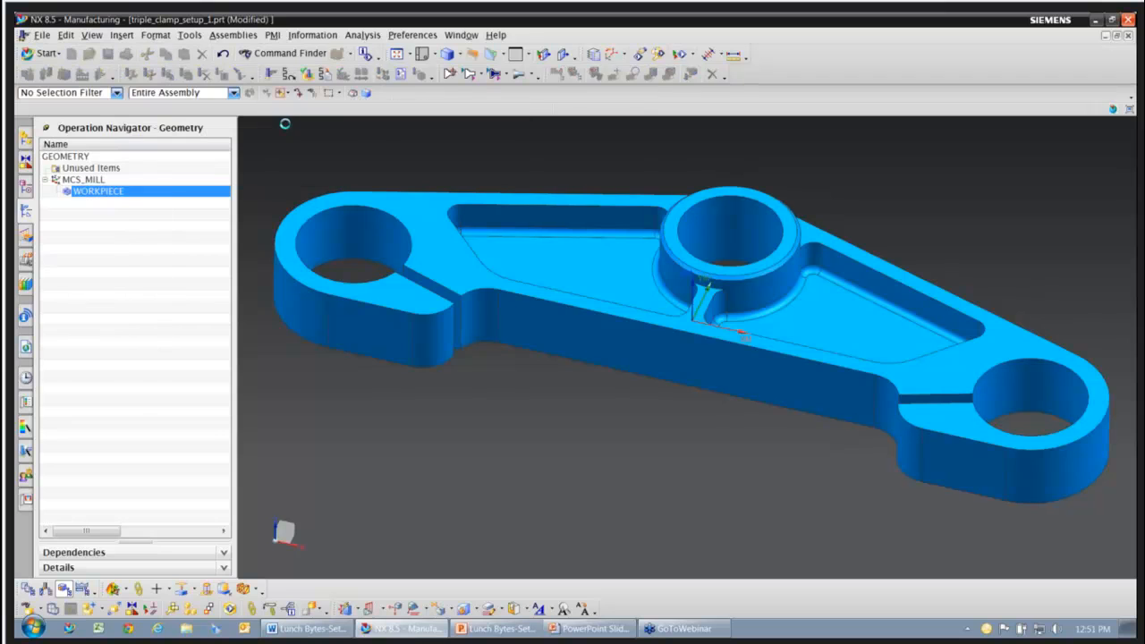
left_click(504, 355)
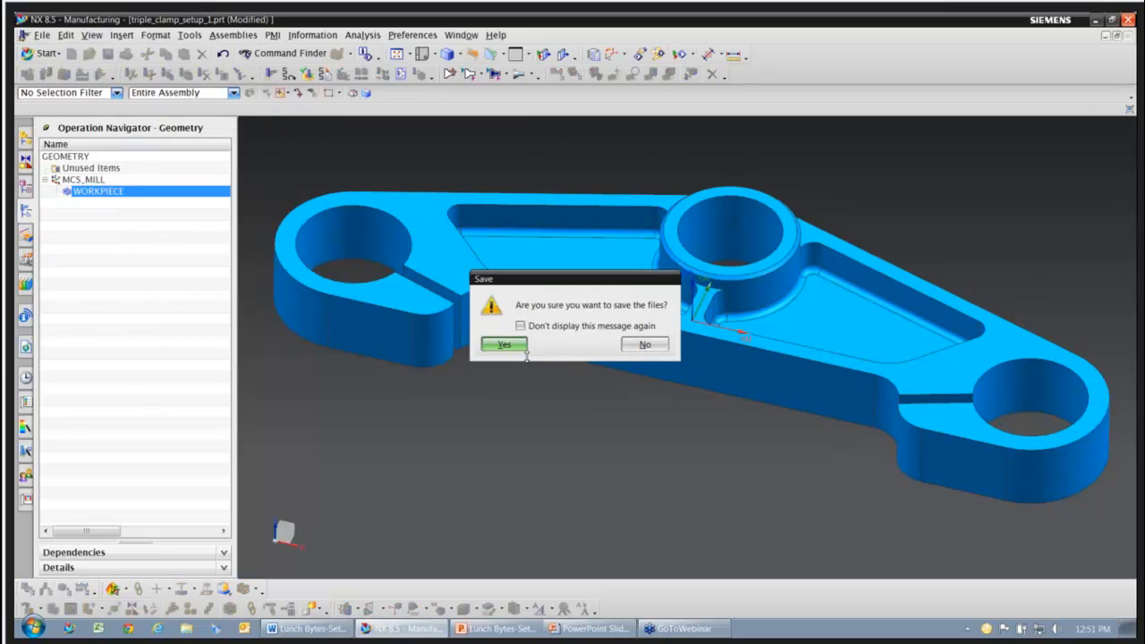
left_click(510, 345)
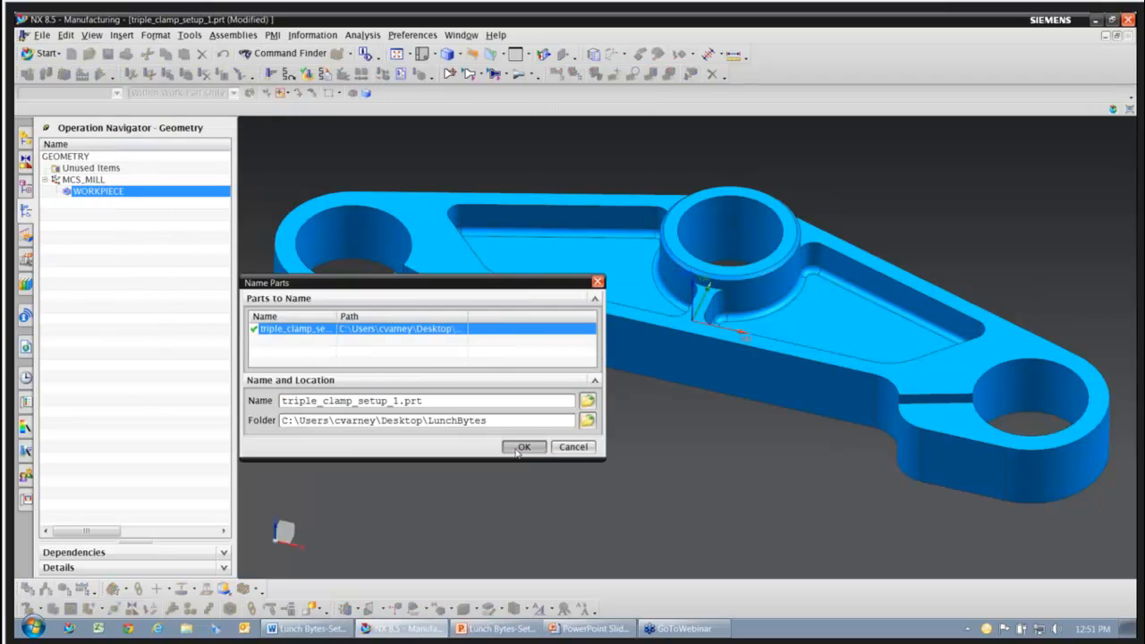
left_click(523, 447)
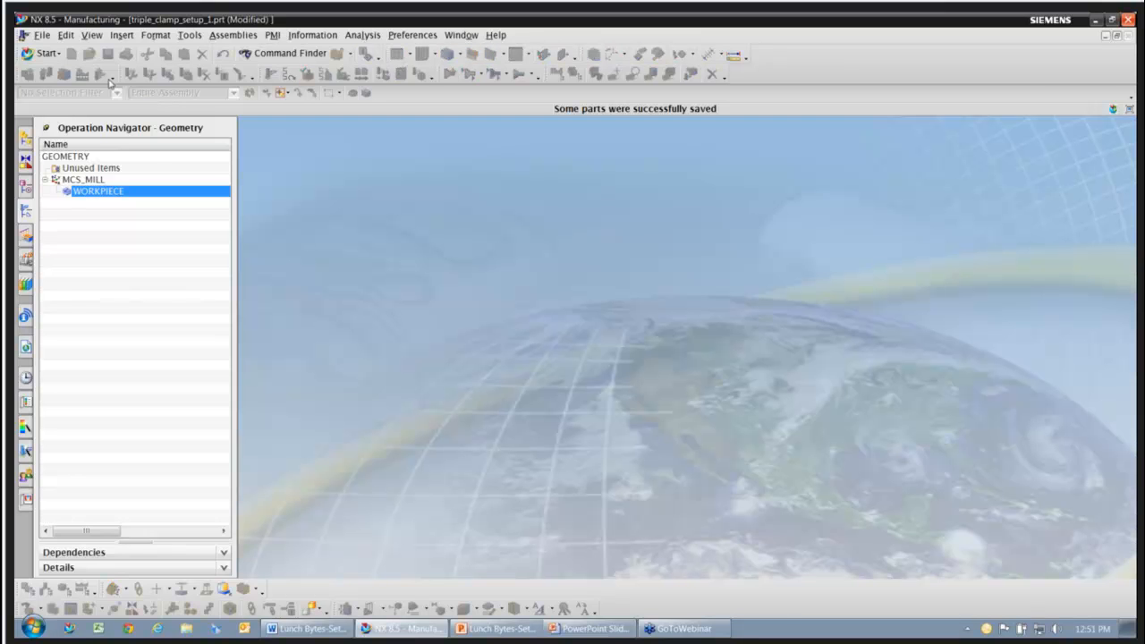
Step: Open triple_clamp.prt and extract an associative copy of the clamp body with the original hidden
left_click(95, 61)
left_click(765, 478)
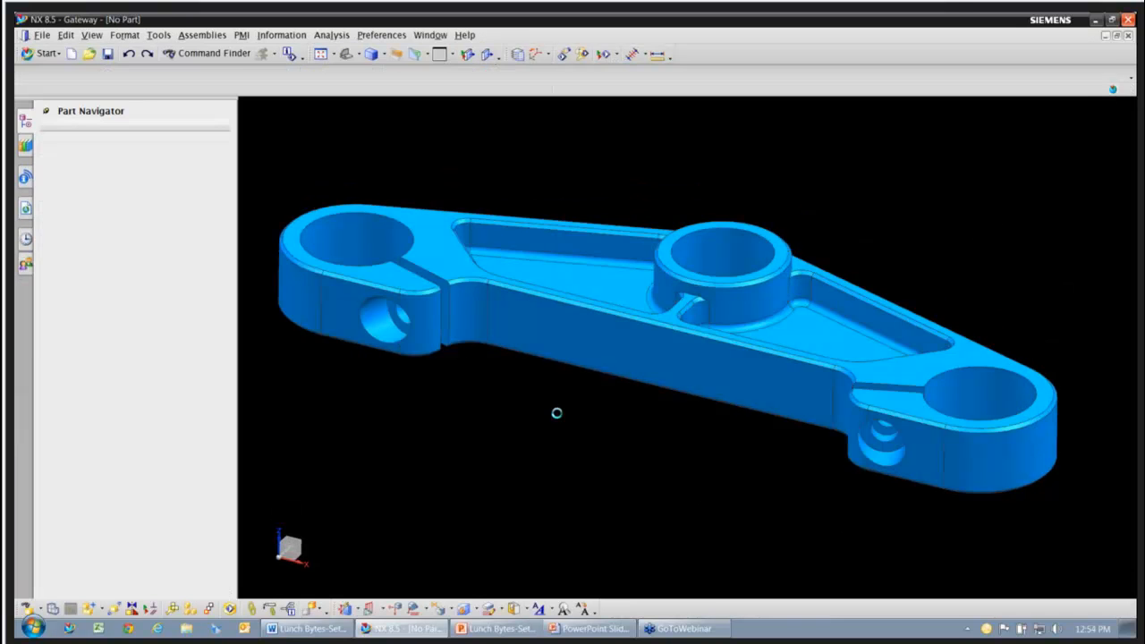
left_click(123, 35)
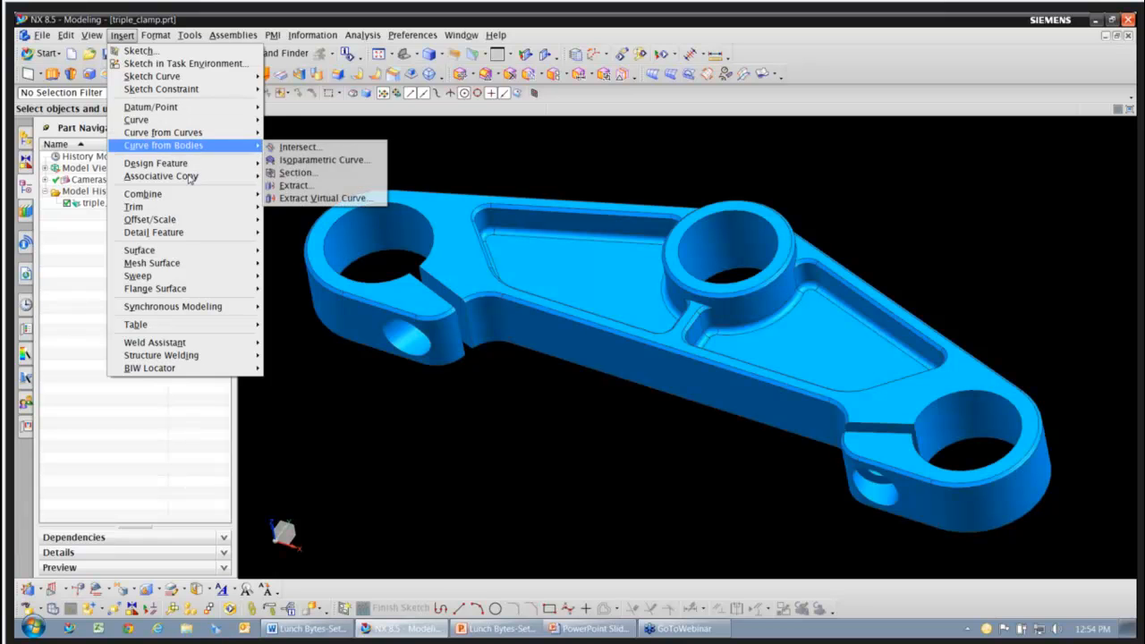
mouse_move(191, 178)
left_click(308, 204)
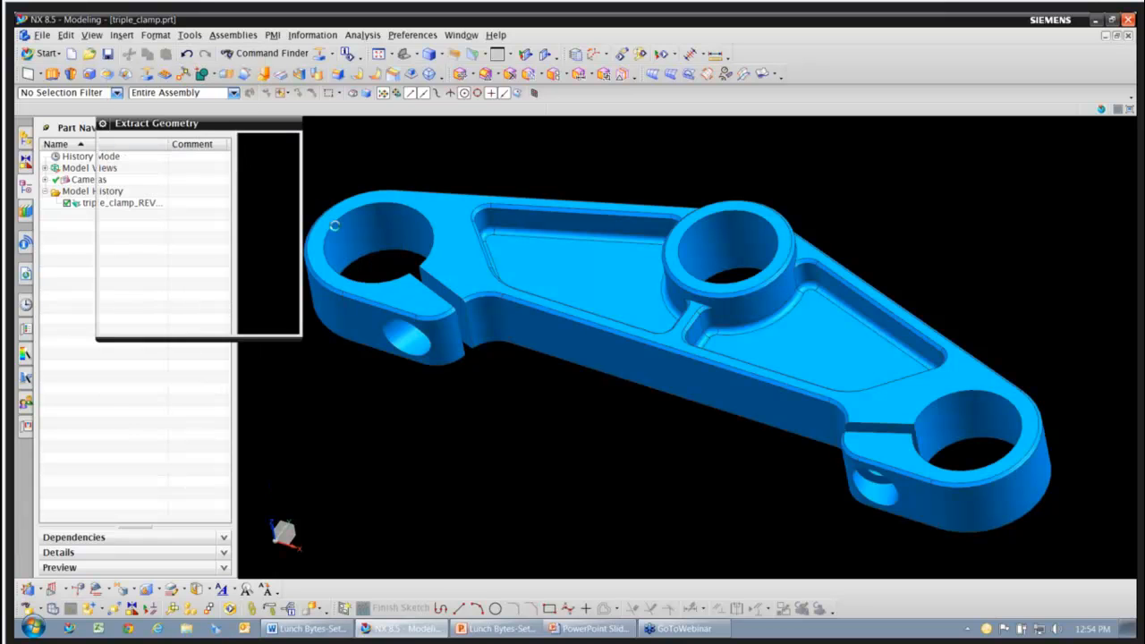
scroll(376, 173, "down", 3)
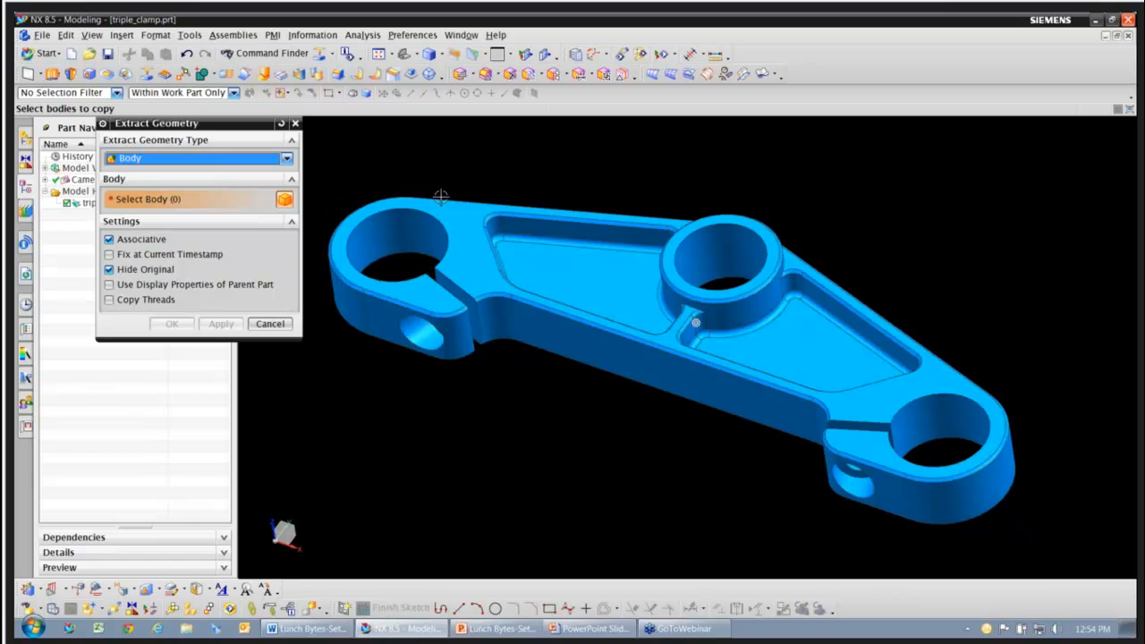
left_click_drag(920, 508, 1017, 535)
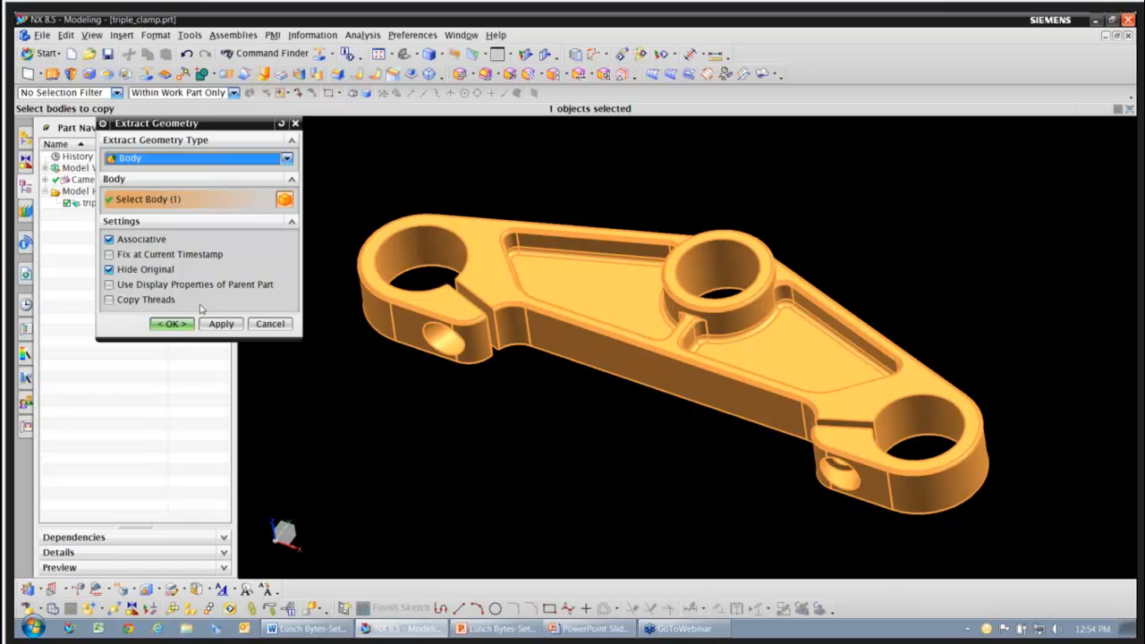
left_click(170, 324)
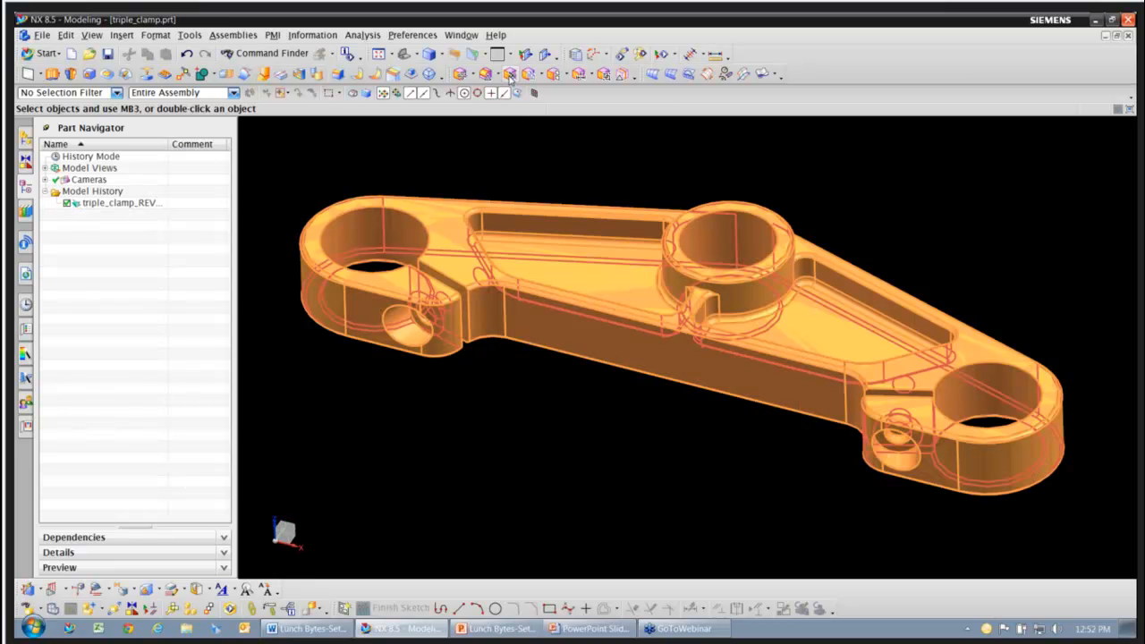
Step: Delete the counterbored clamp-screw holes at both ends of the clamp with a Hole-type Delete Face
left_click(509, 74)
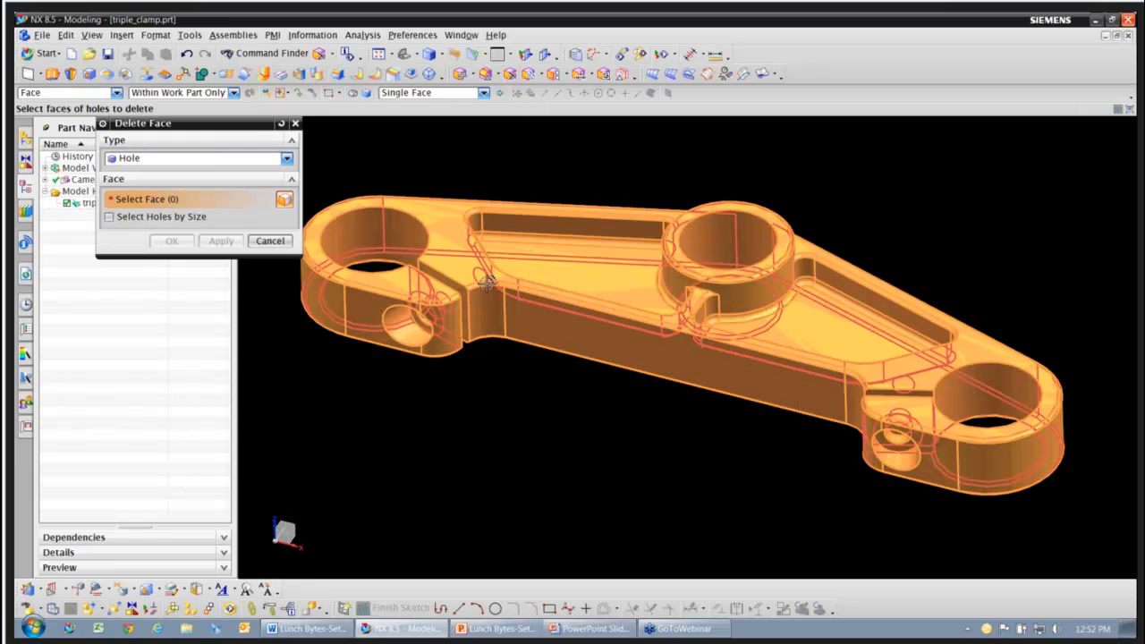
left_click_drag(817, 516, 960, 357)
left_click(220, 243)
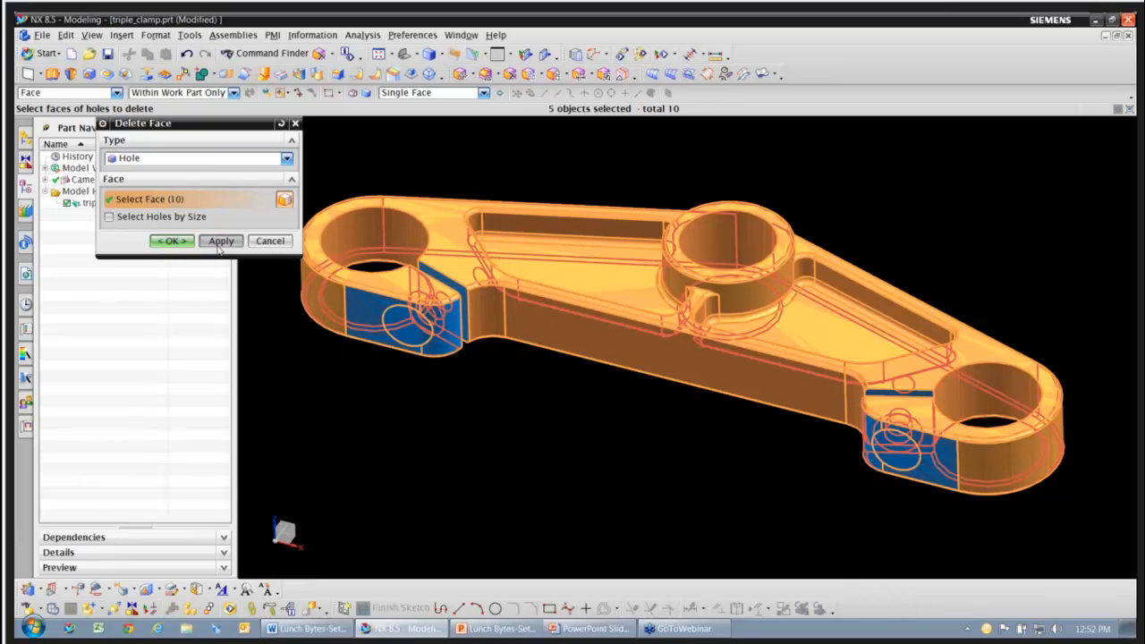
left_click(269, 241)
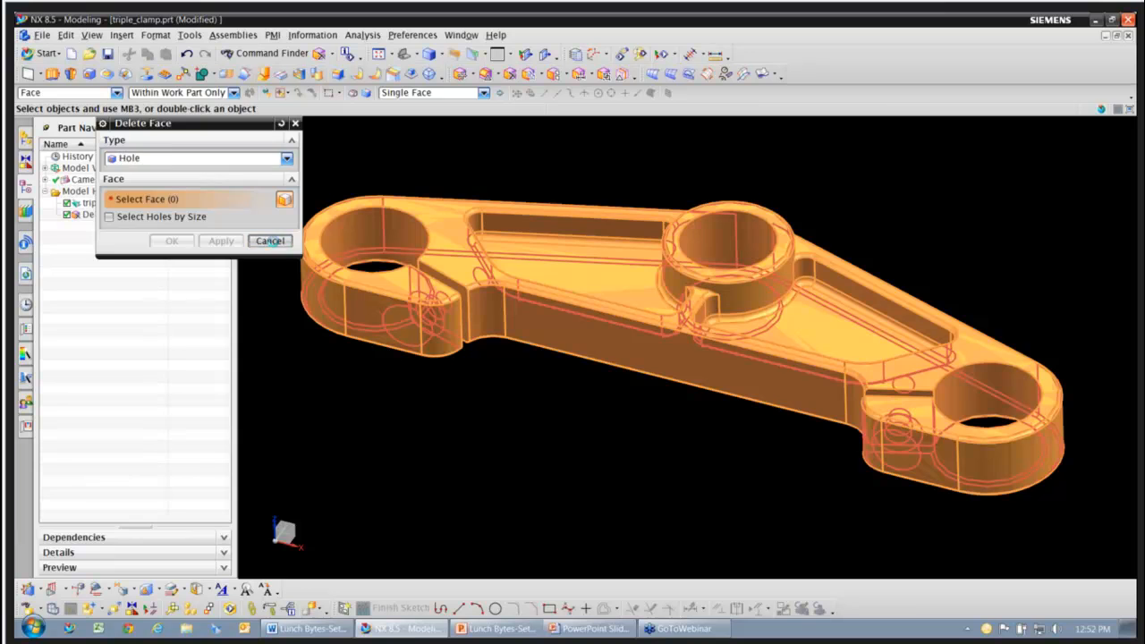
left_click(115, 206)
key("Escape")
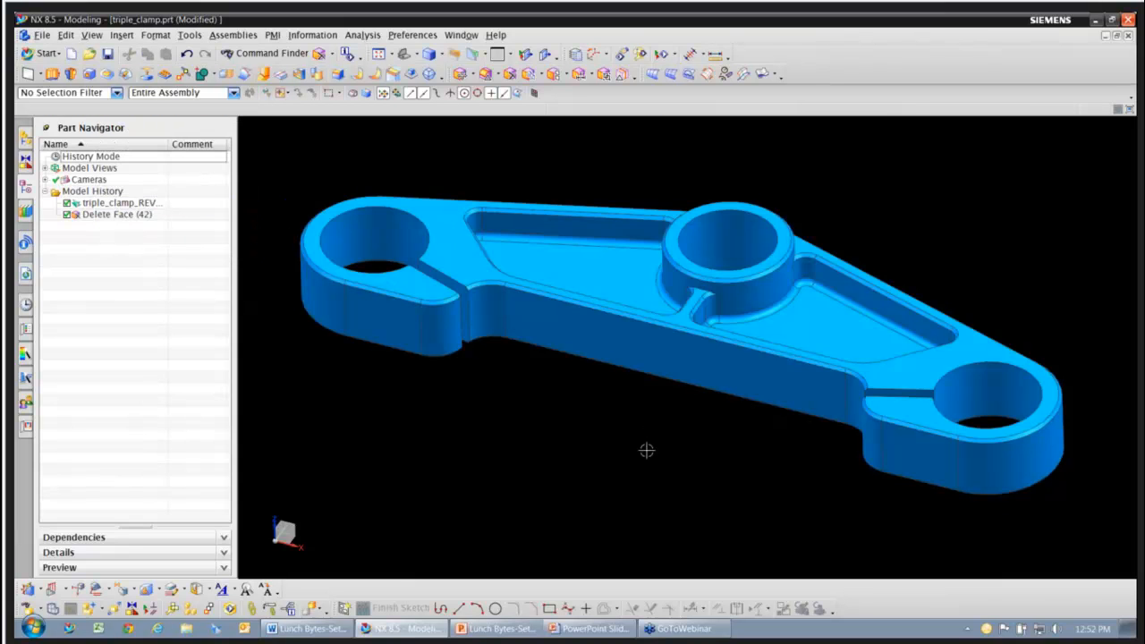
Step: Delete the bore through the central boss, including its chamfer, with a Hole-type Delete Face
middle_click_drag(647, 452, 646, 457)
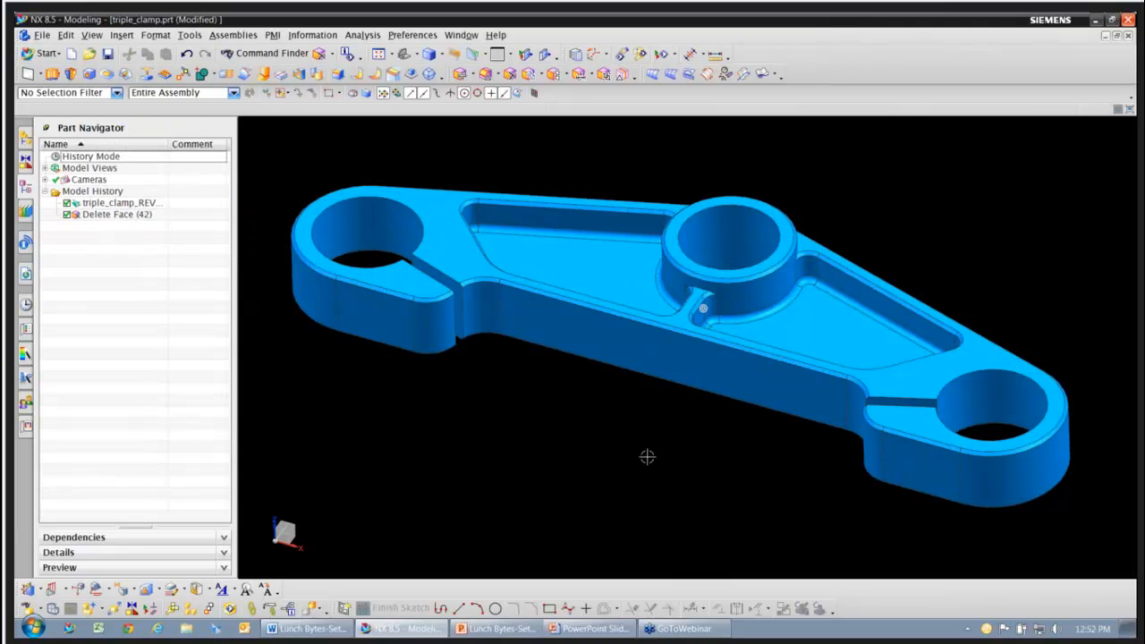
left_click(509, 76)
left_click_drag(620, 511, 843, 148)
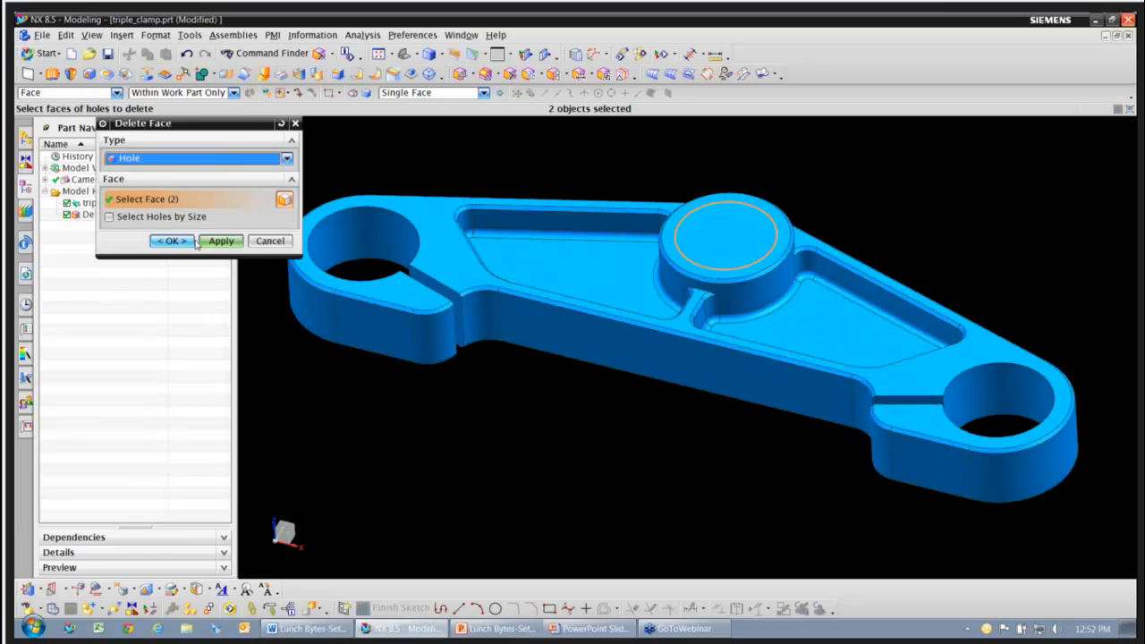
left_click(221, 241)
Step: Delete the large end bores together with their chamfers and clamping slots on both ends, using Delete Face set to Face
middle_click_drag(591, 471, 596, 465)
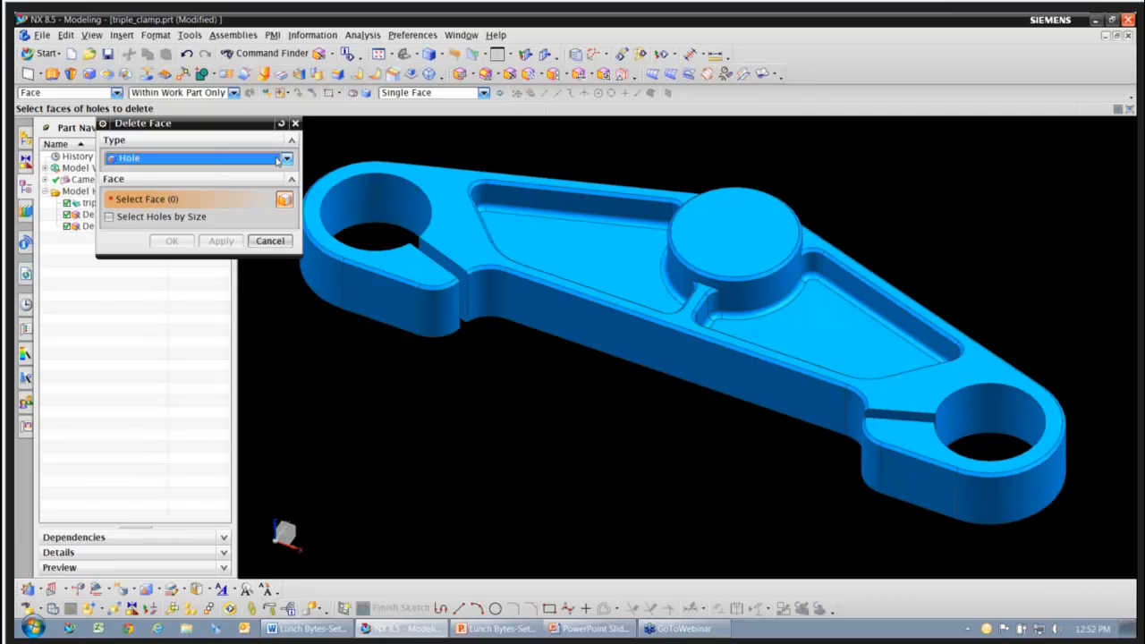
left_click(286, 158)
left_click(209, 175)
middle_click_drag(563, 433, 596, 406)
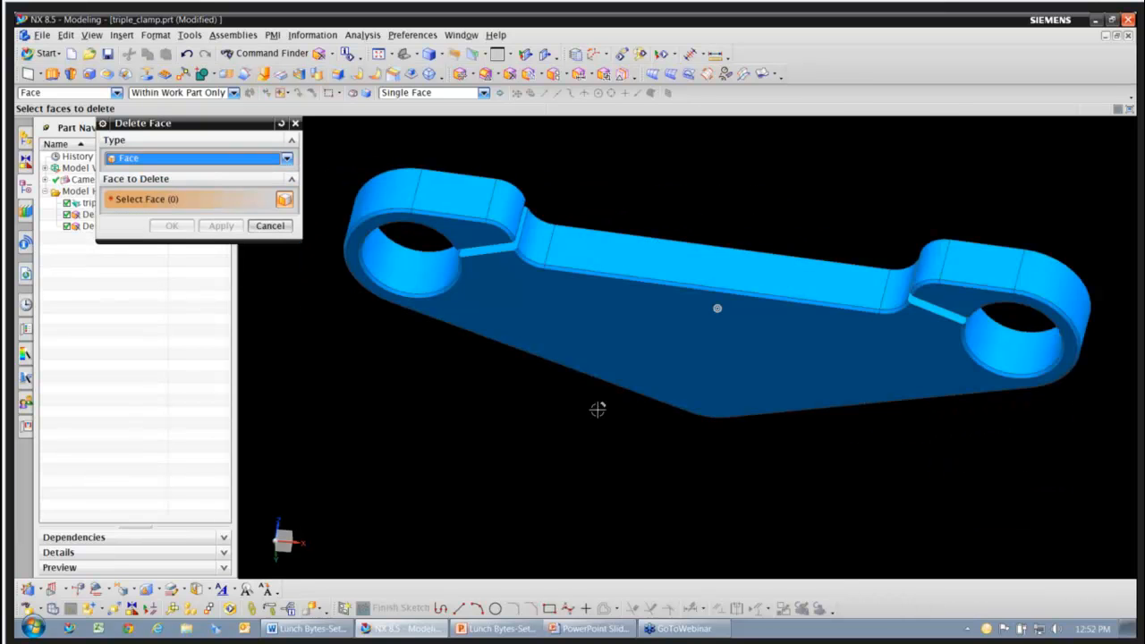
left_click(450, 238)
scroll(457, 240, "up", 5)
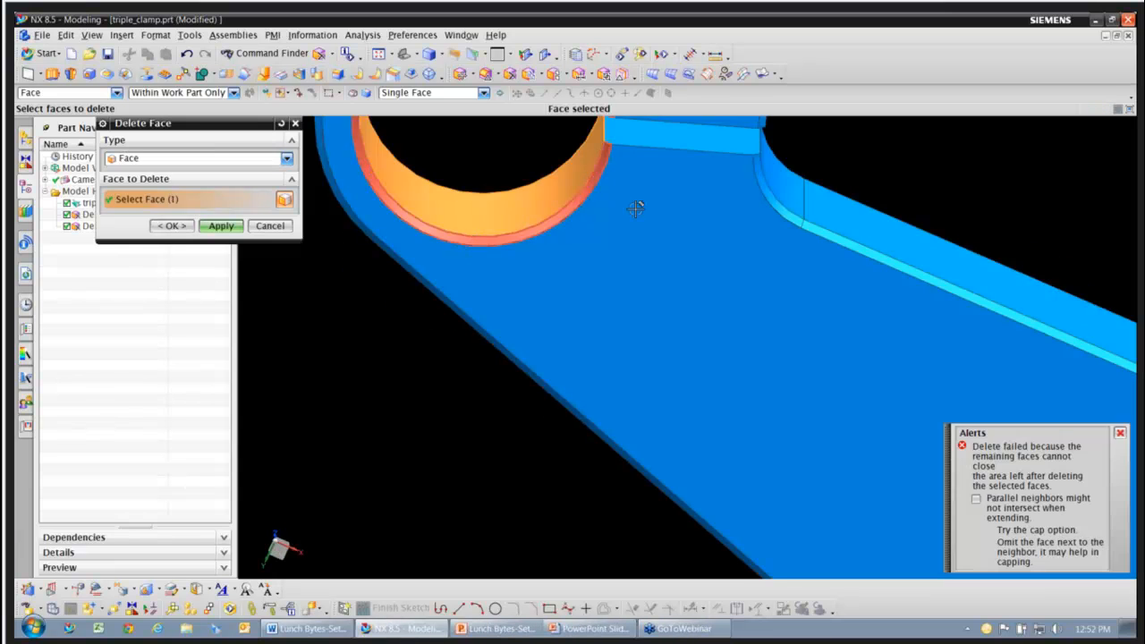
left_click(698, 148)
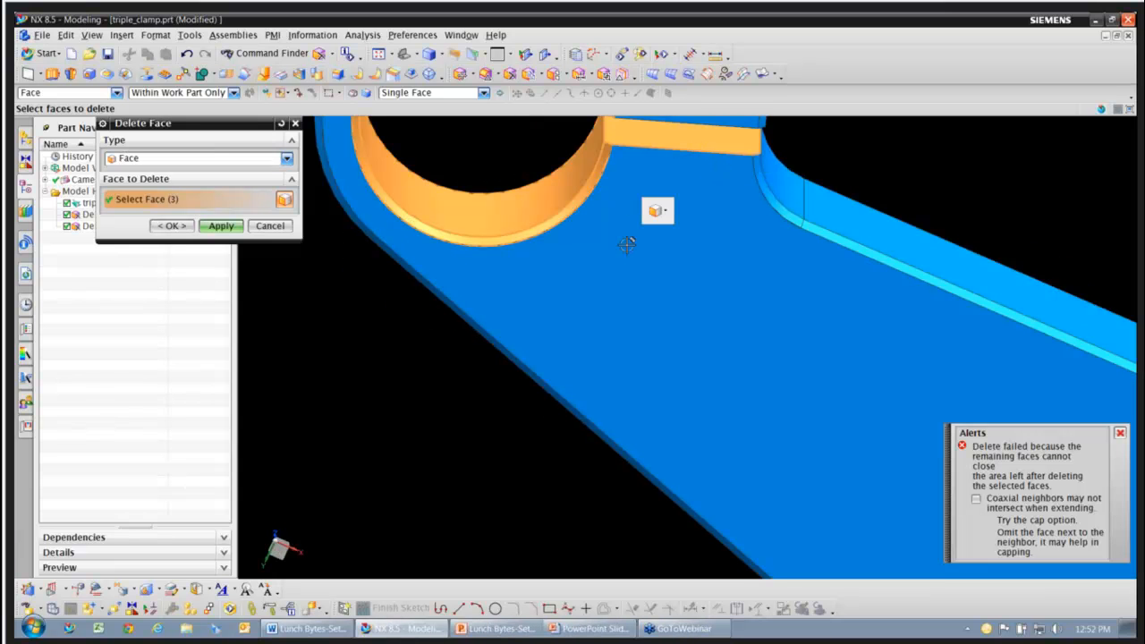
middle_click_drag(595, 256, 581, 257)
left_click(579, 255)
scroll(636, 384, "down", 4)
middle_click_drag(636, 384, 617, 402)
scroll(639, 382, "up", 3)
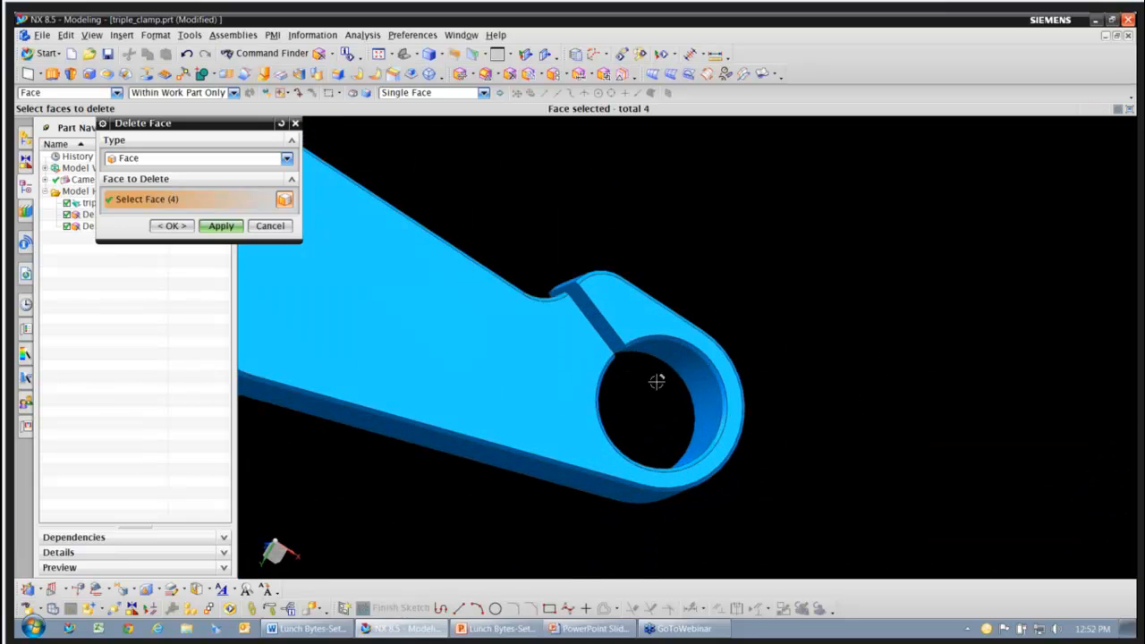
left_click(650, 379)
scroll(653, 376, "up", 2)
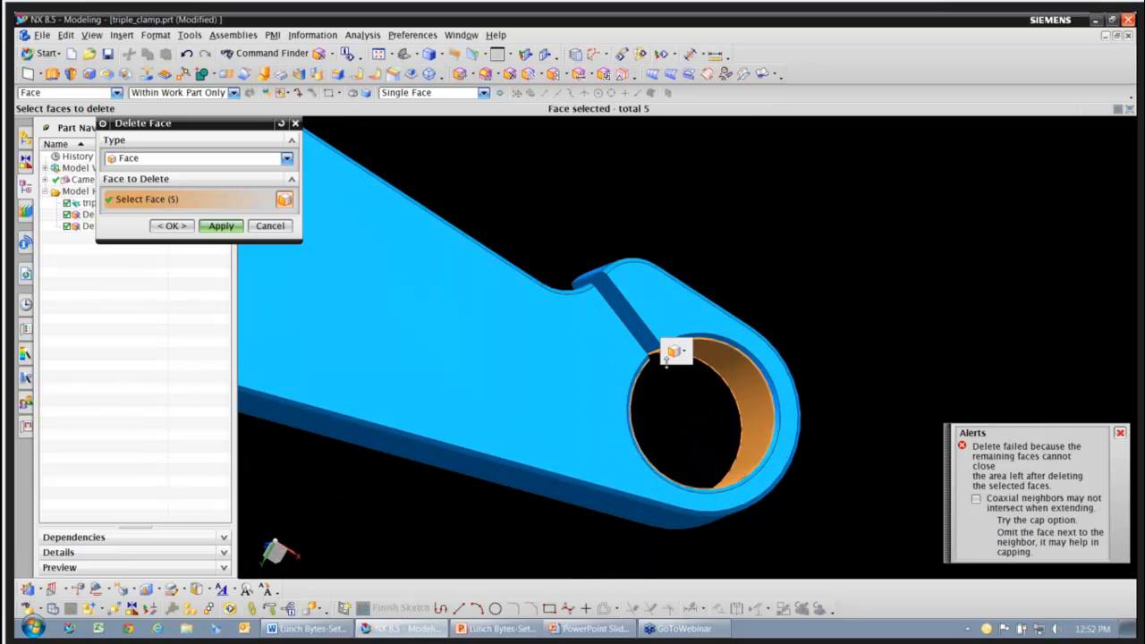
left_click(756, 336)
left_click(688, 296)
middle_click_drag(713, 284, 639, 332)
left_click(638, 336)
middle_click_drag(683, 371, 662, 379)
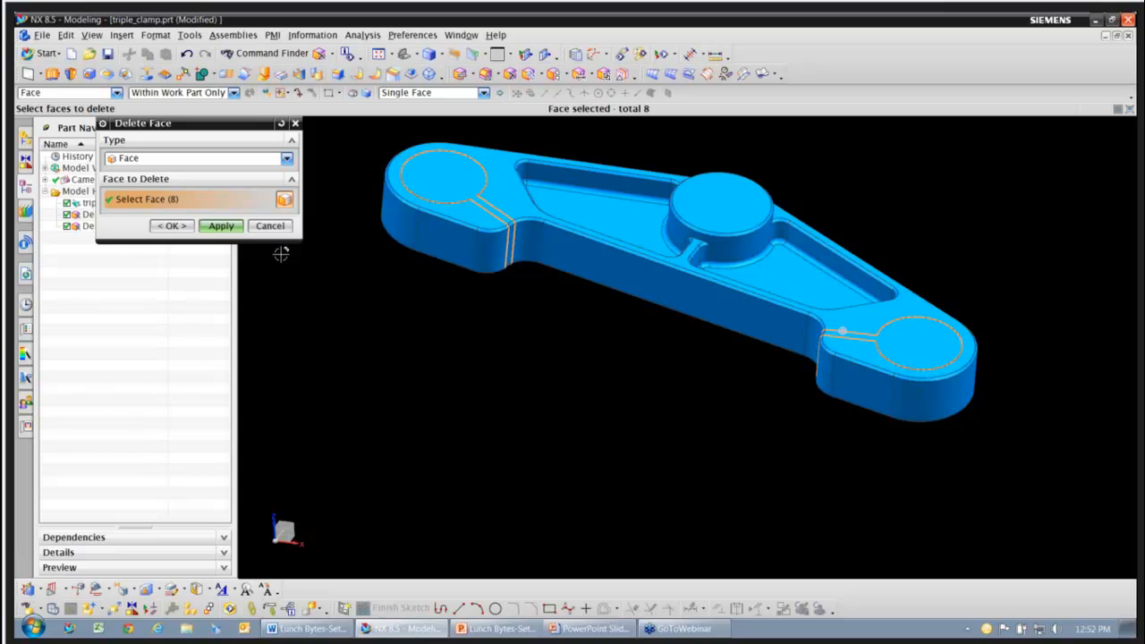
left_click(222, 226)
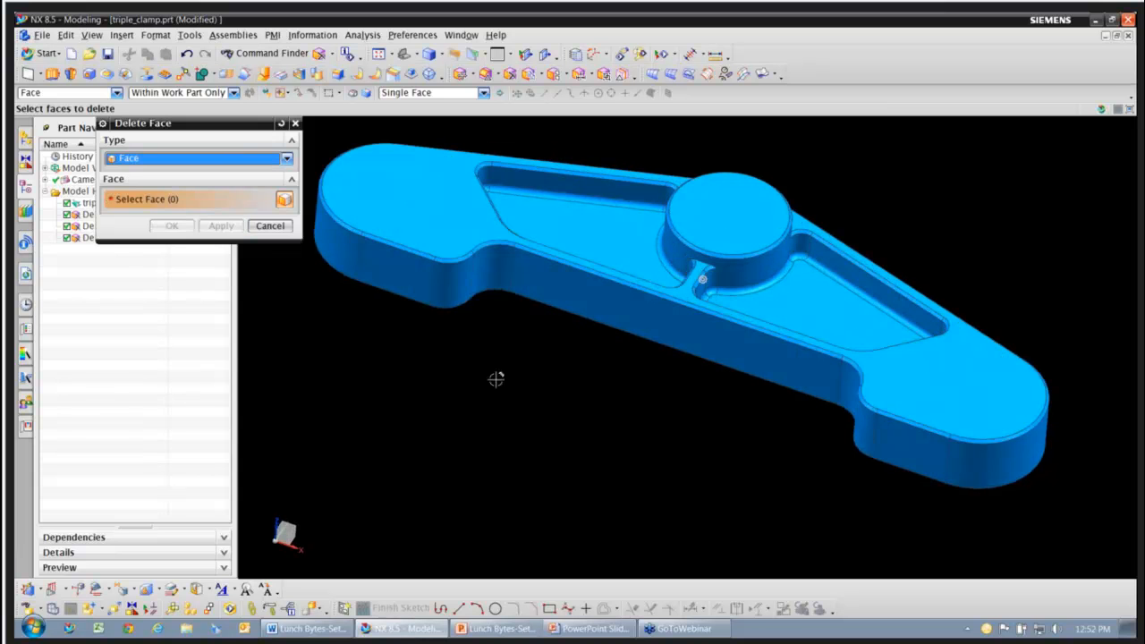
key("Escape")
Step: Resize the connected floor blends of both pockets to a 6 mm radius
middle_click_drag(620, 416, 686, 451)
scroll(640, 237, "up", 3)
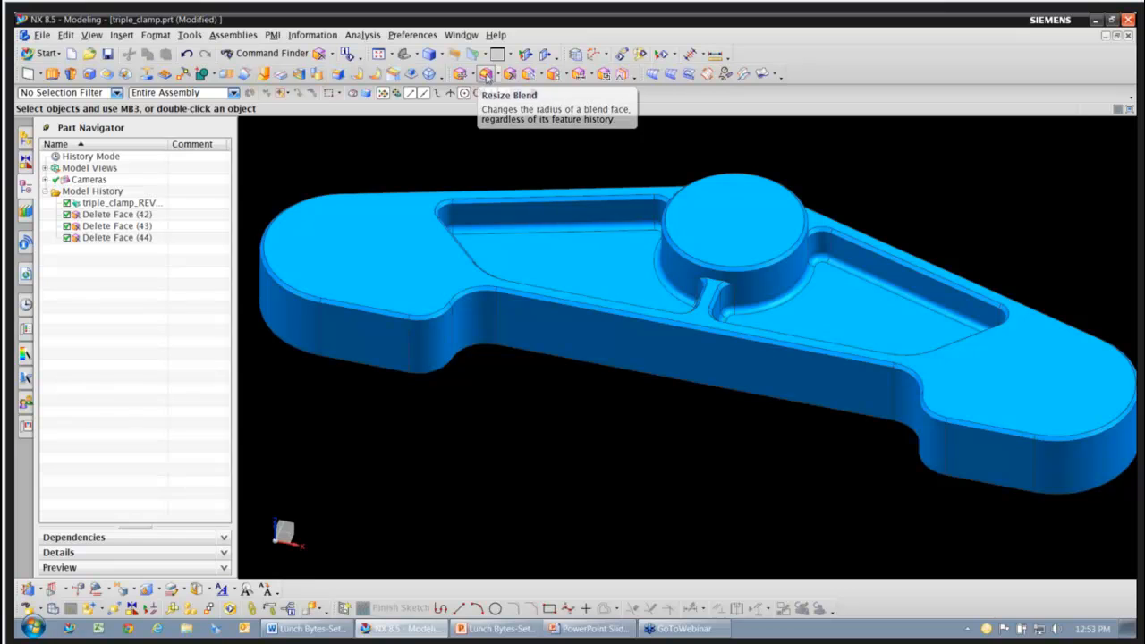
left_click(485, 75)
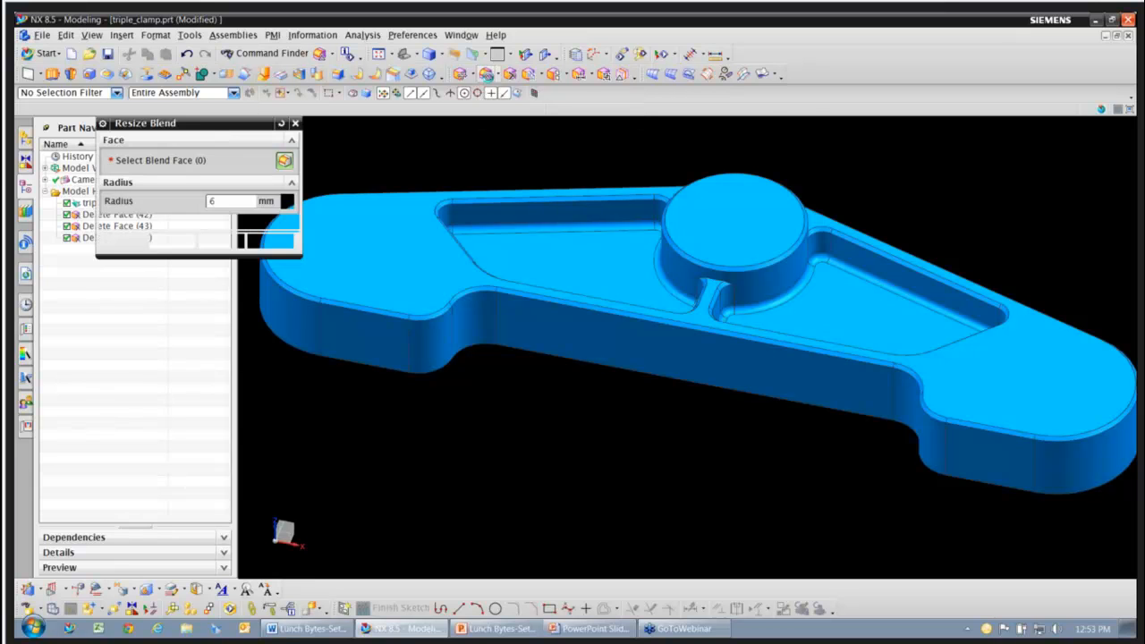
left_click(828, 282)
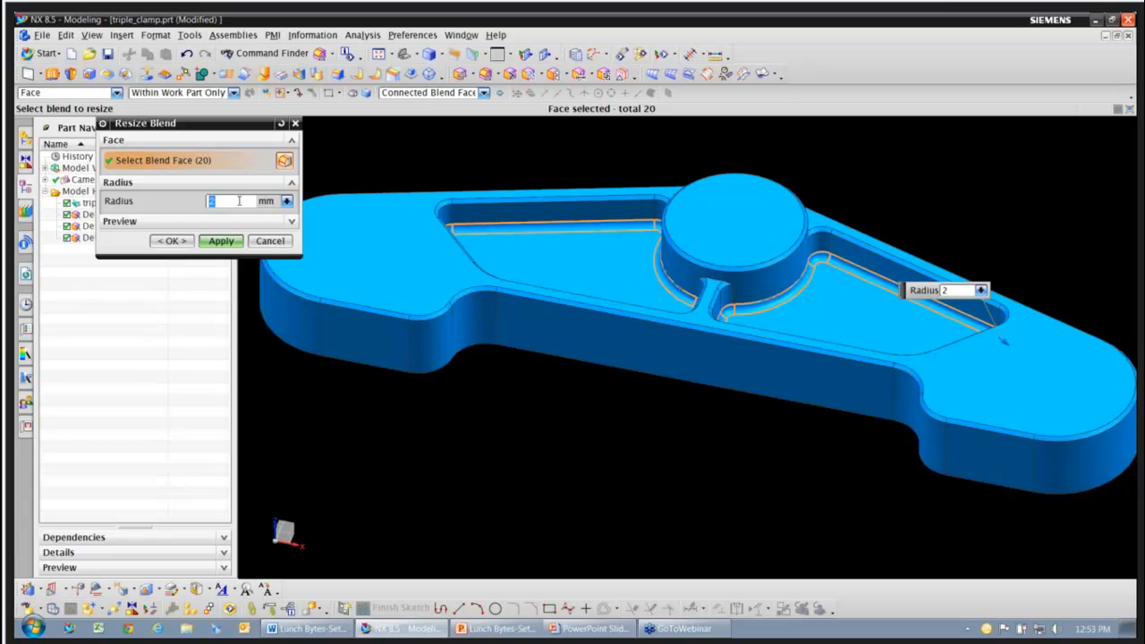
type("6")
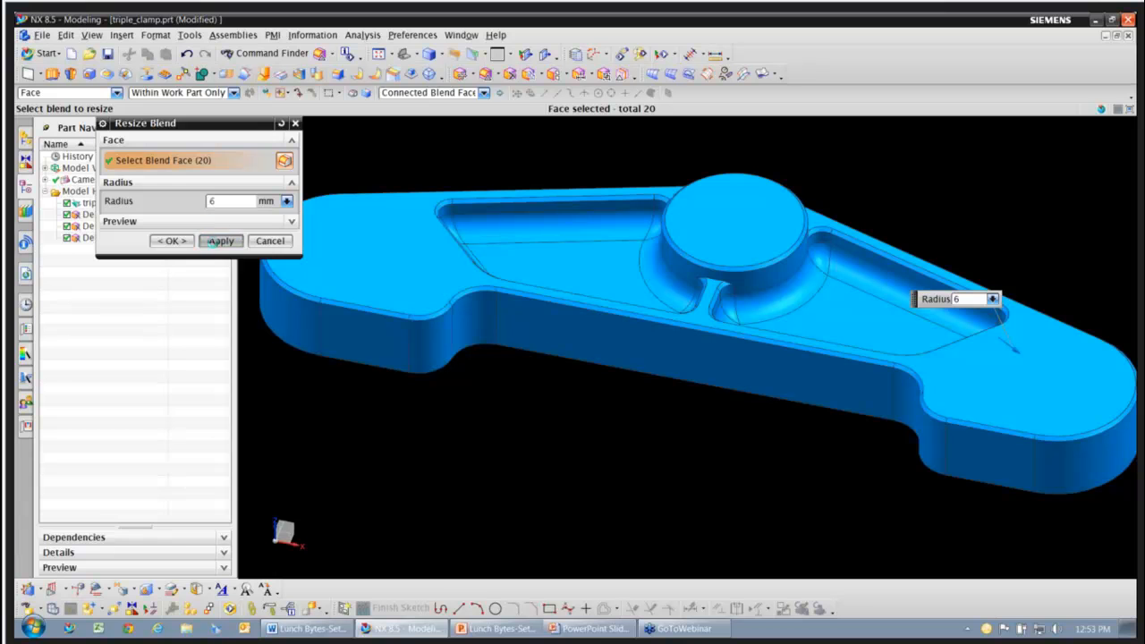
Step: Finish the pocket blend resize and offset all faces of the simplified clamp body outward by 2 mm with Offset Region
left_click(186, 244)
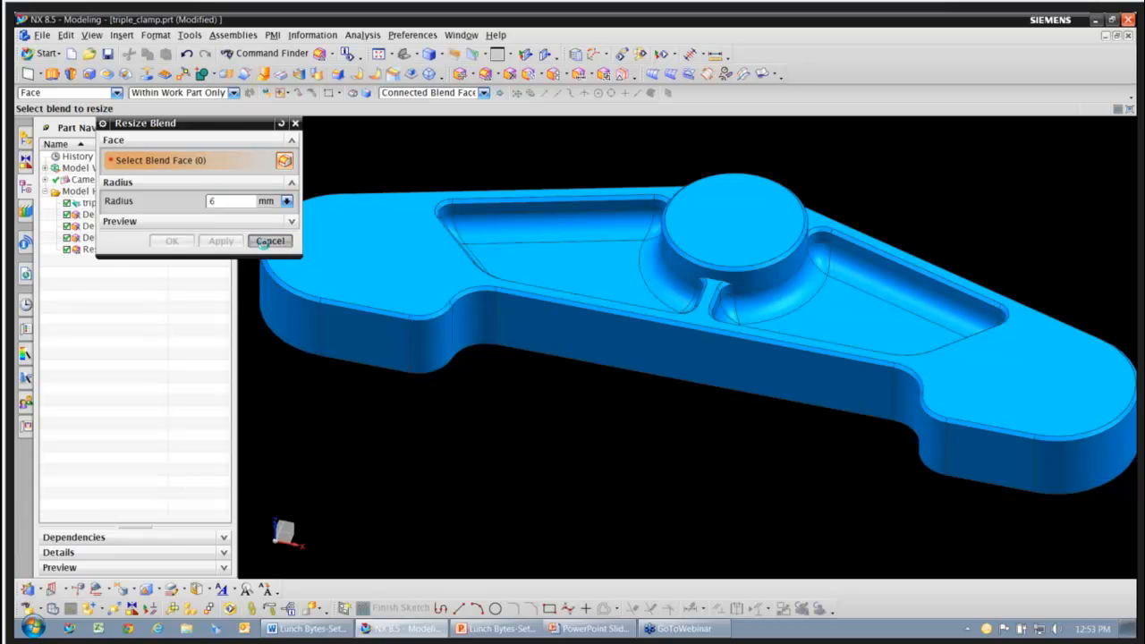
middle_click_drag(698, 473, 695, 454)
scroll(695, 455, "down", 1)
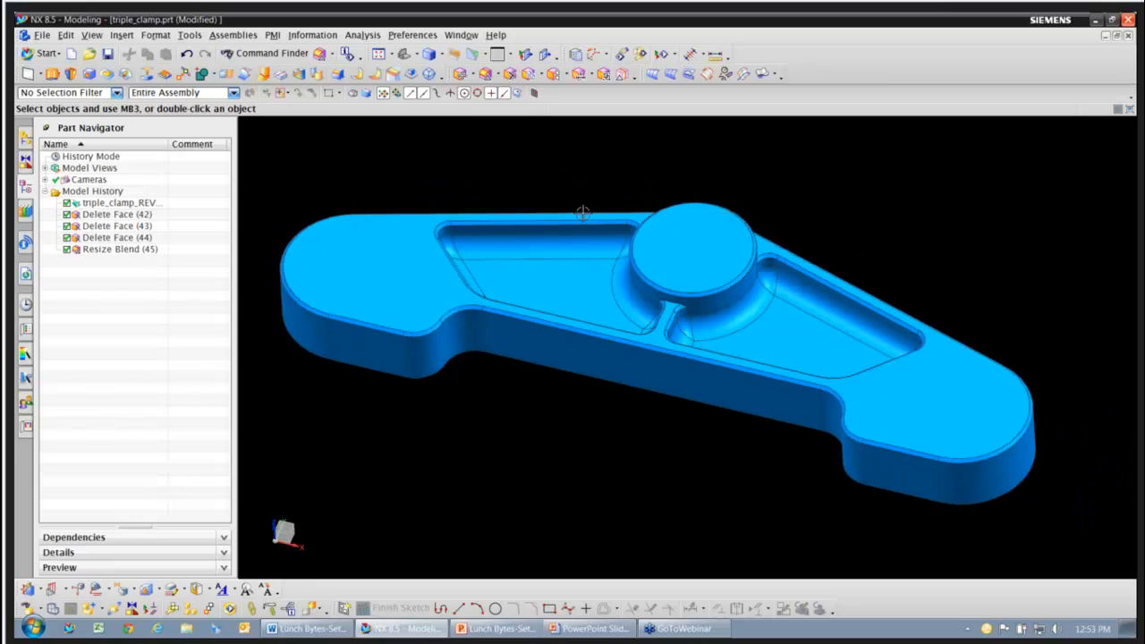
left_click(474, 74)
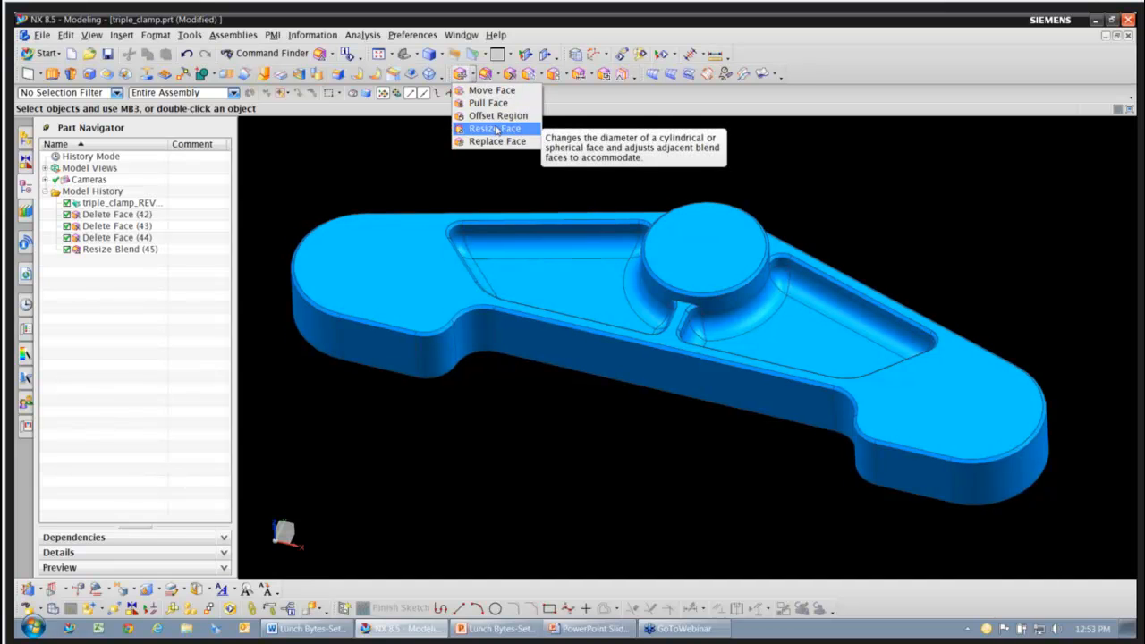
left_click(498, 116)
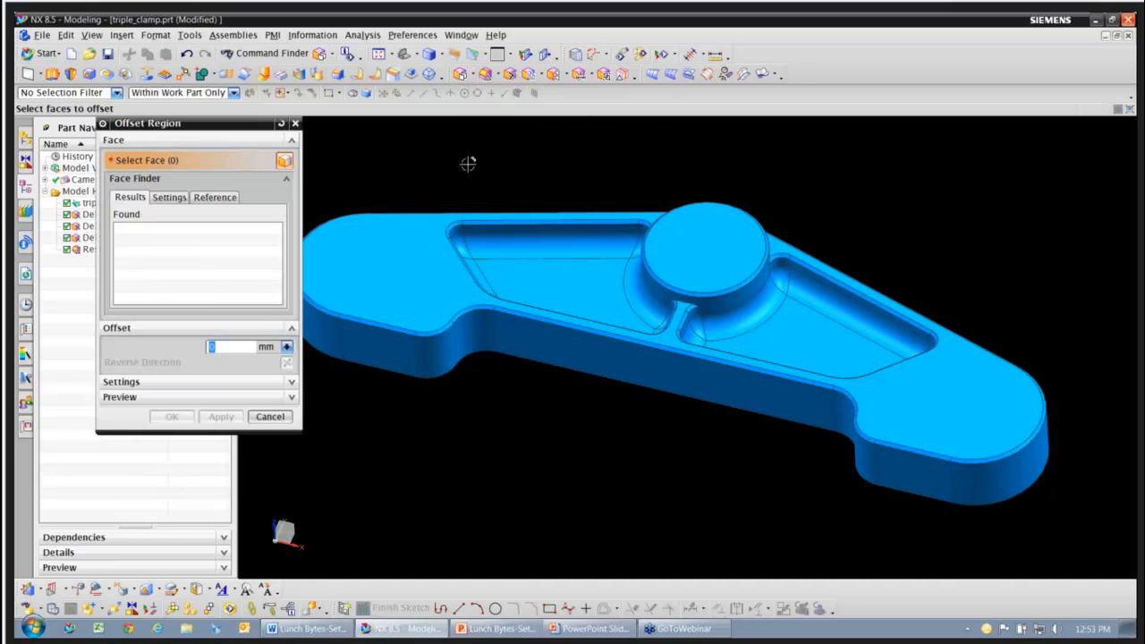
middle_click_drag(467, 164, 579, 280)
left_click_drag(340, 169, 1050, 516)
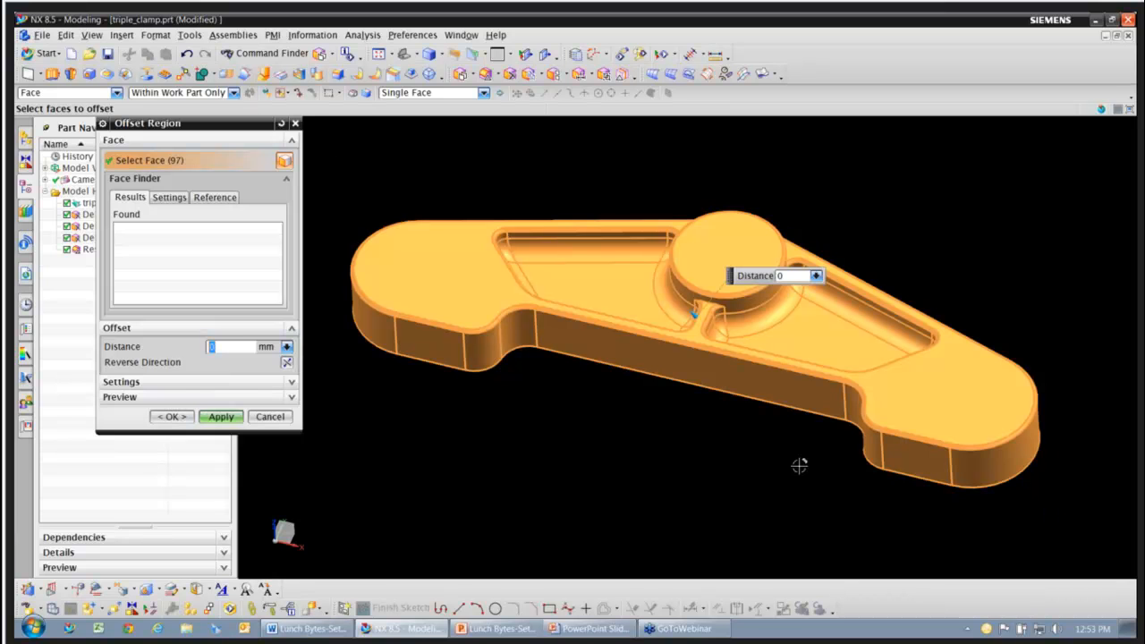
type("2")
key("Return")
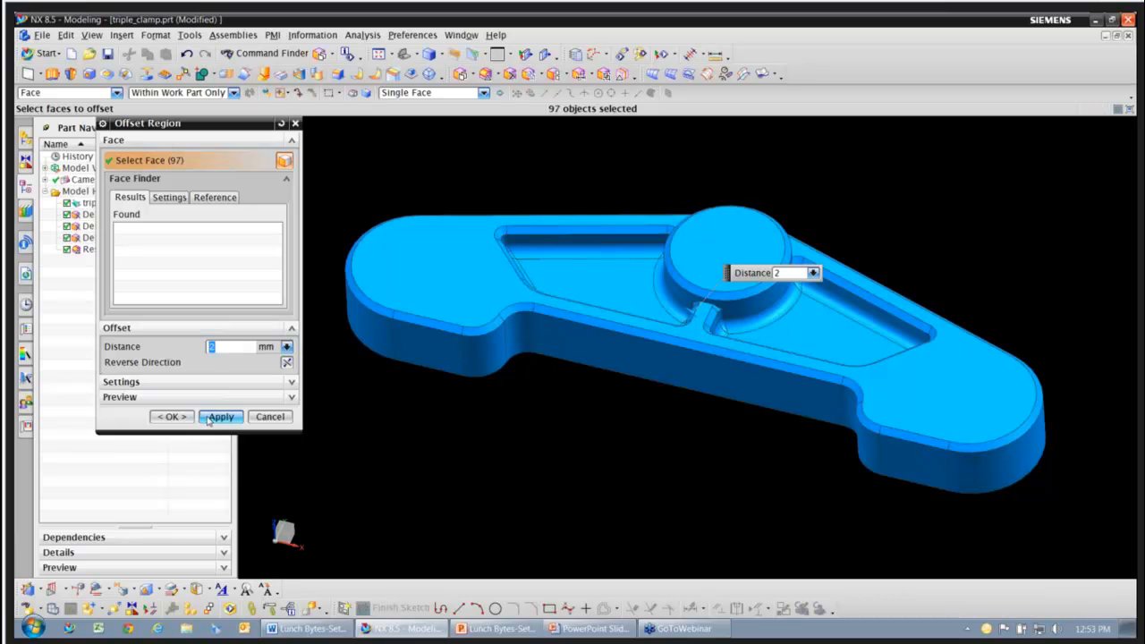
left_click(171, 416)
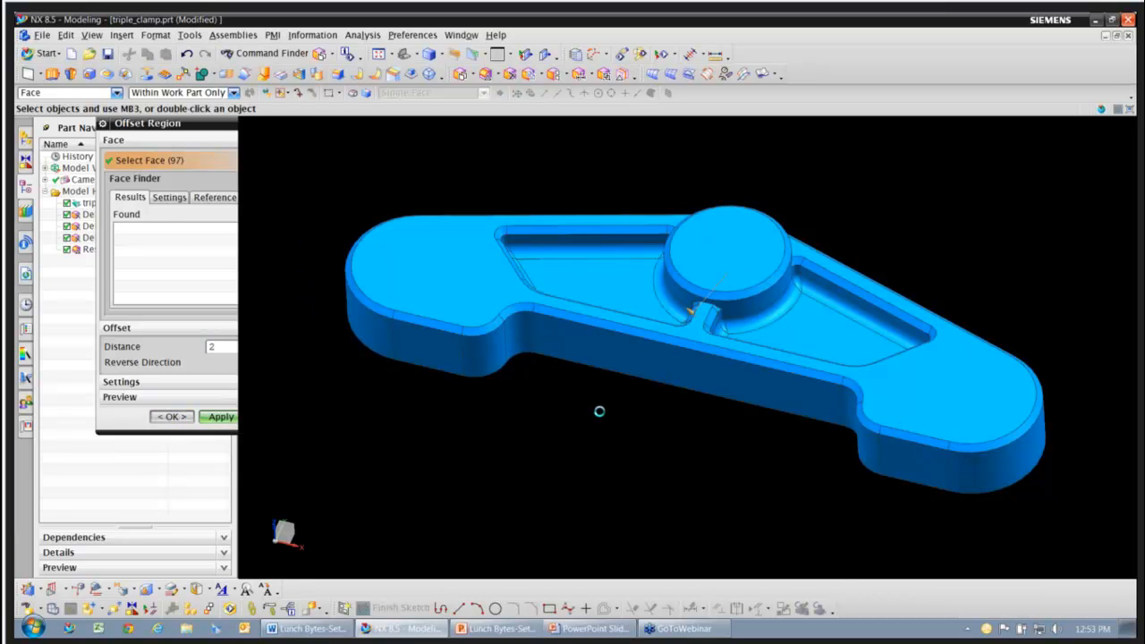
mouse_move(654, 410)
middle_mouse_down()
mouse_move(678, 422)
mouse_move(662, 426)
middle_mouse_up()
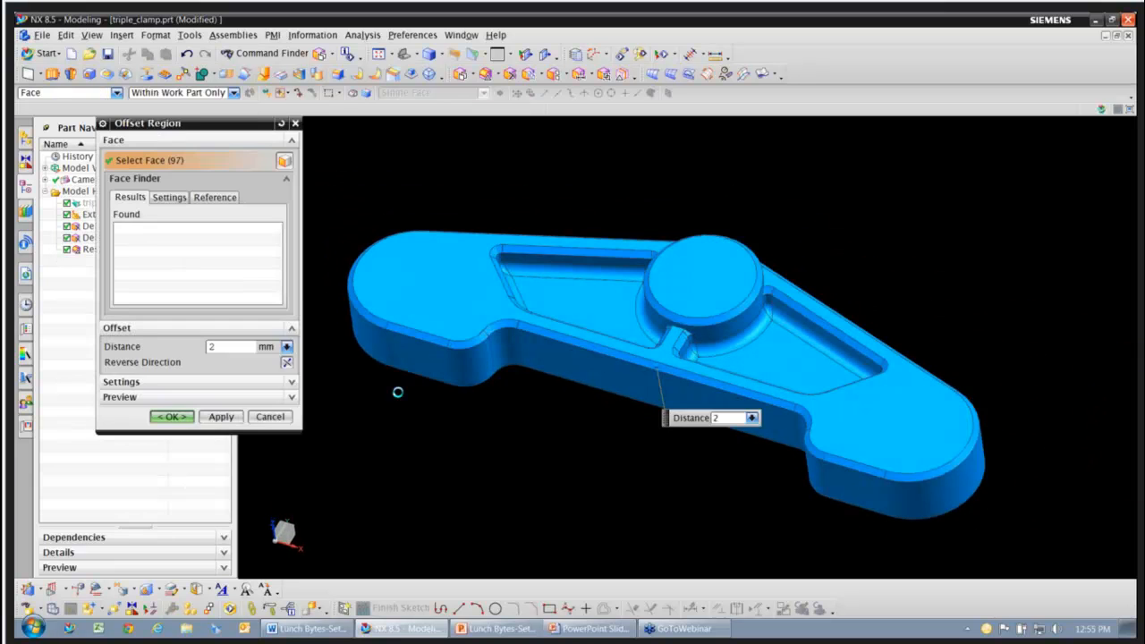
key("Escape")
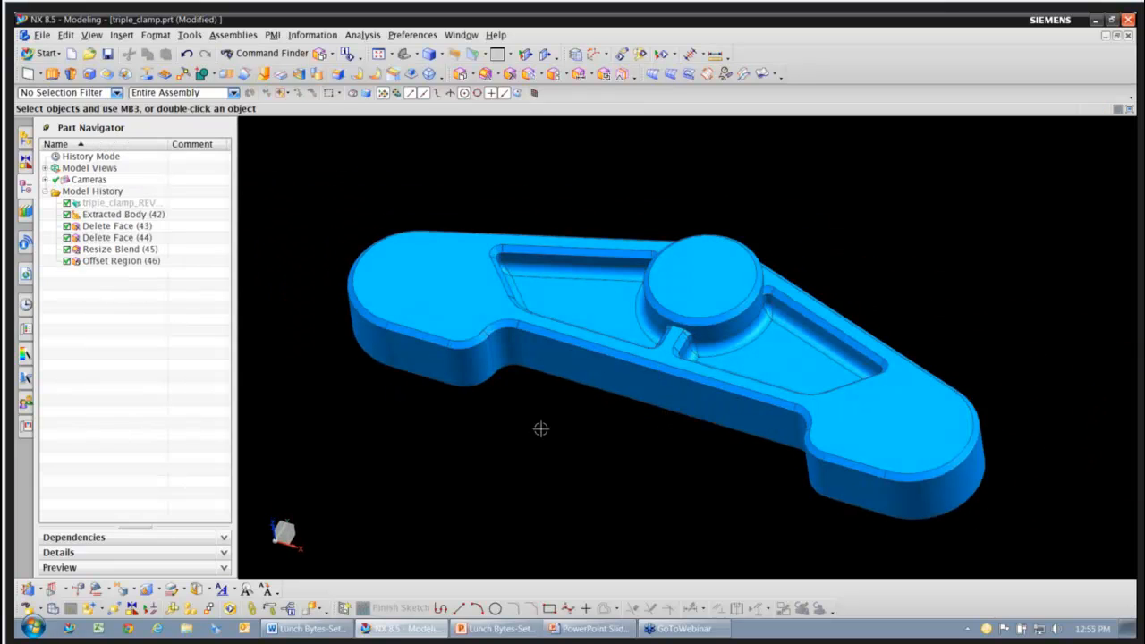
Step: Edit the object display of all faces of the offset blank body, setting the color to green and translucency to 40
scroll(553, 433, "up", 3)
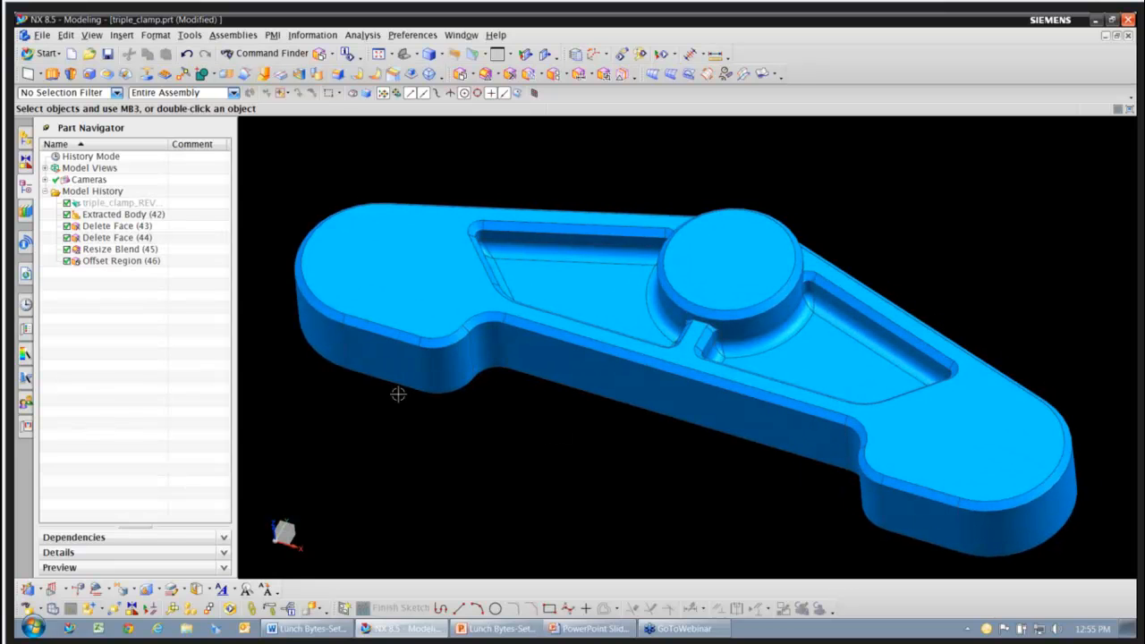
key("ctrl+j")
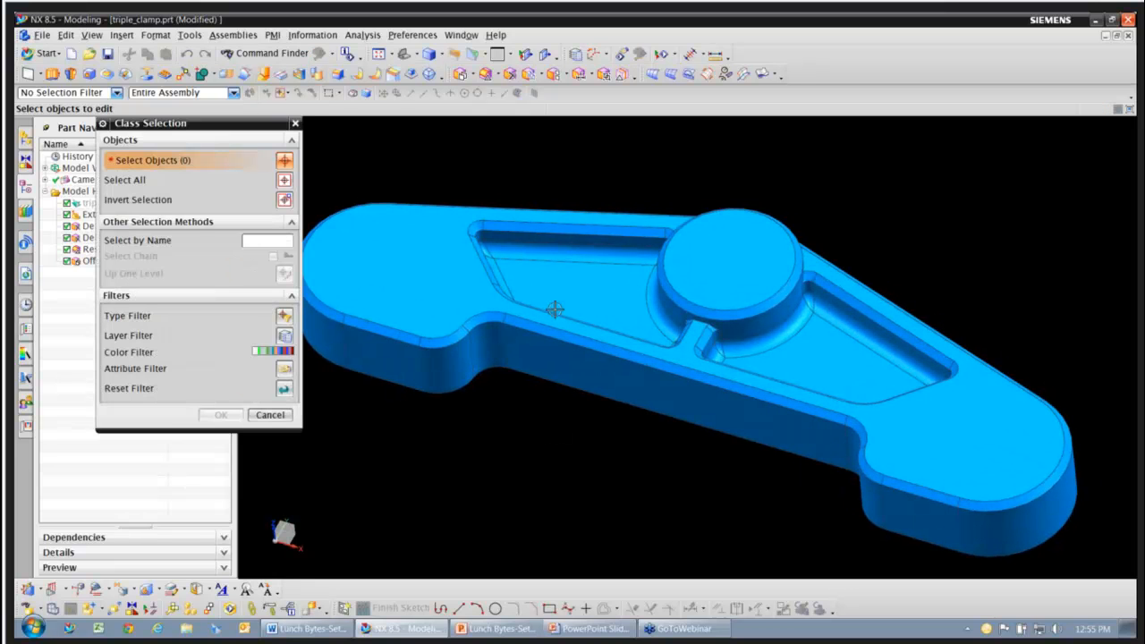
left_click(116, 93)
left_click(77, 116)
scroll(478, 211, "down", 2)
left_click_drag(349, 171, 1058, 540)
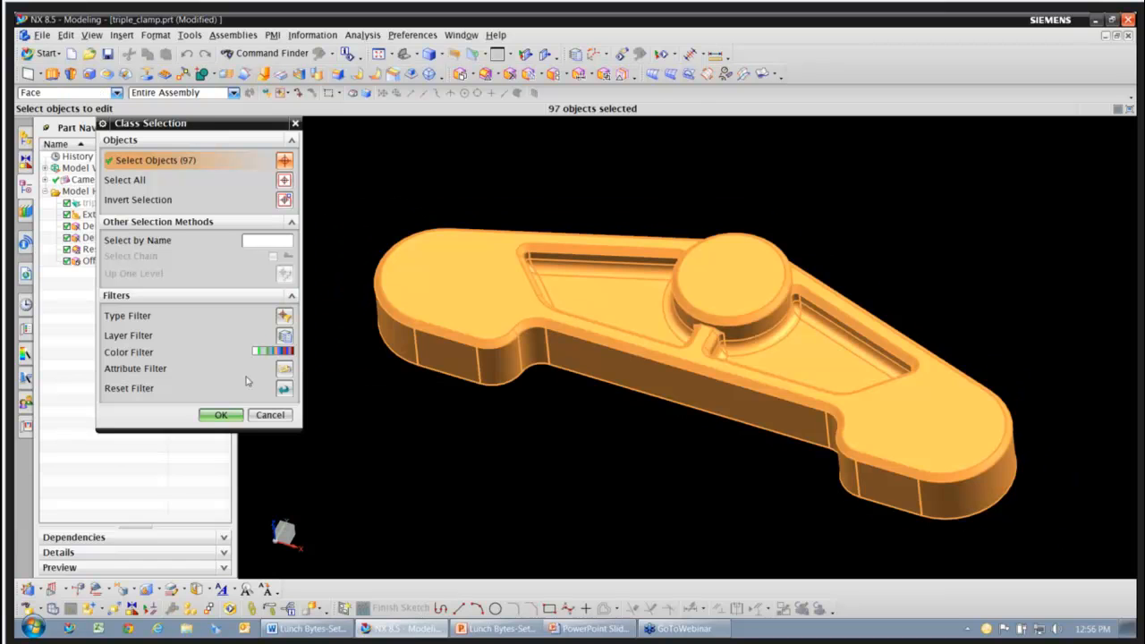
left_click(224, 415)
left_click(259, 185)
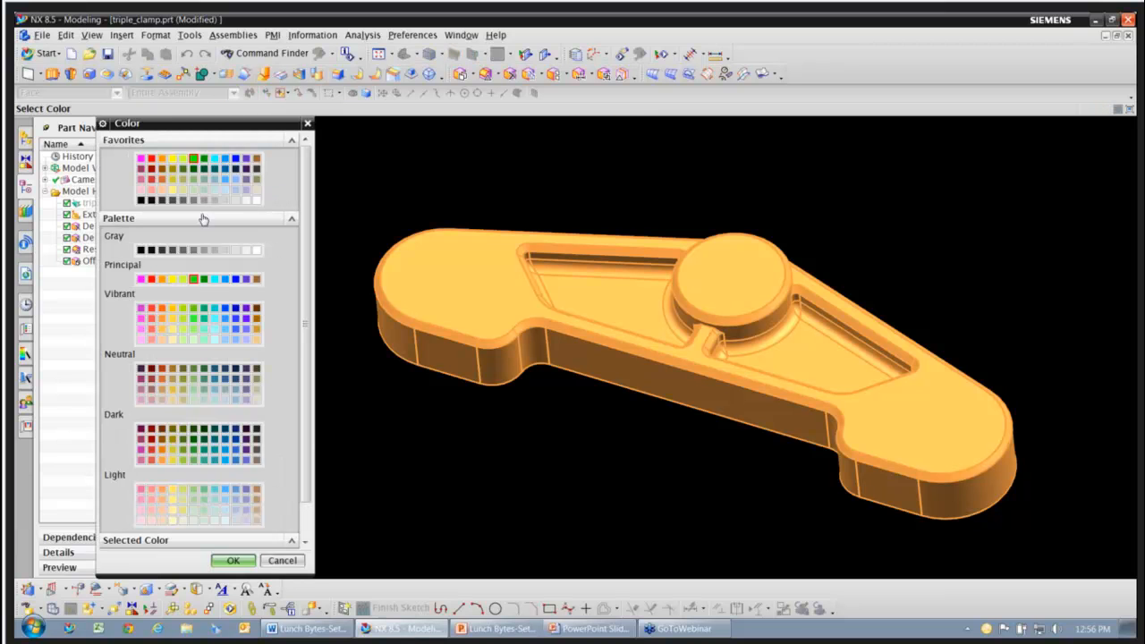
left_click(232, 560)
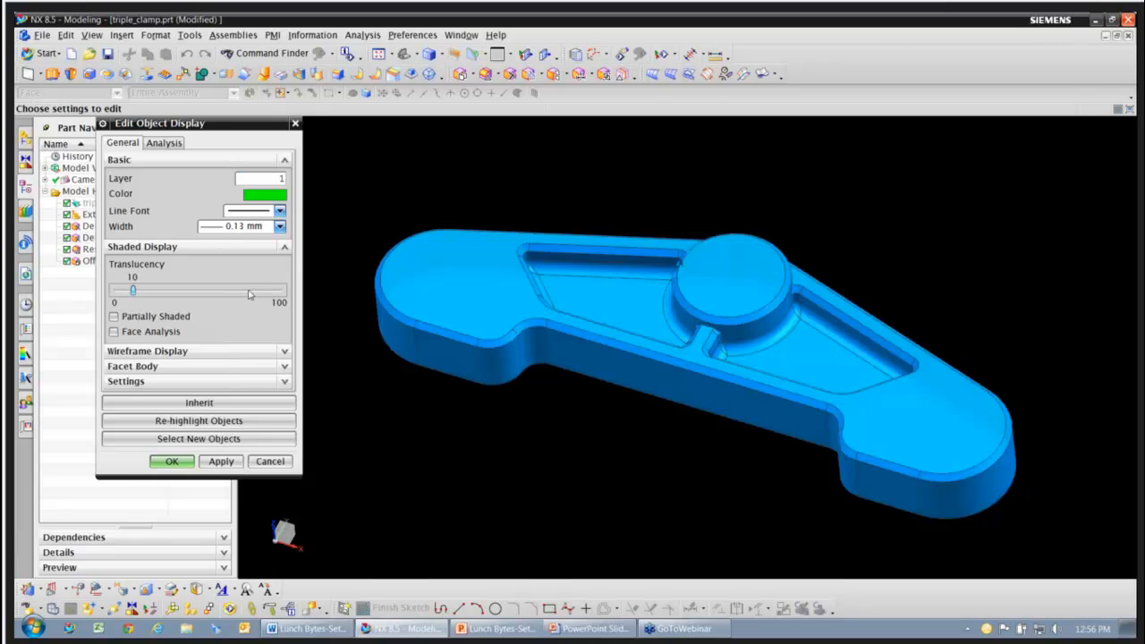
left_click(231, 464)
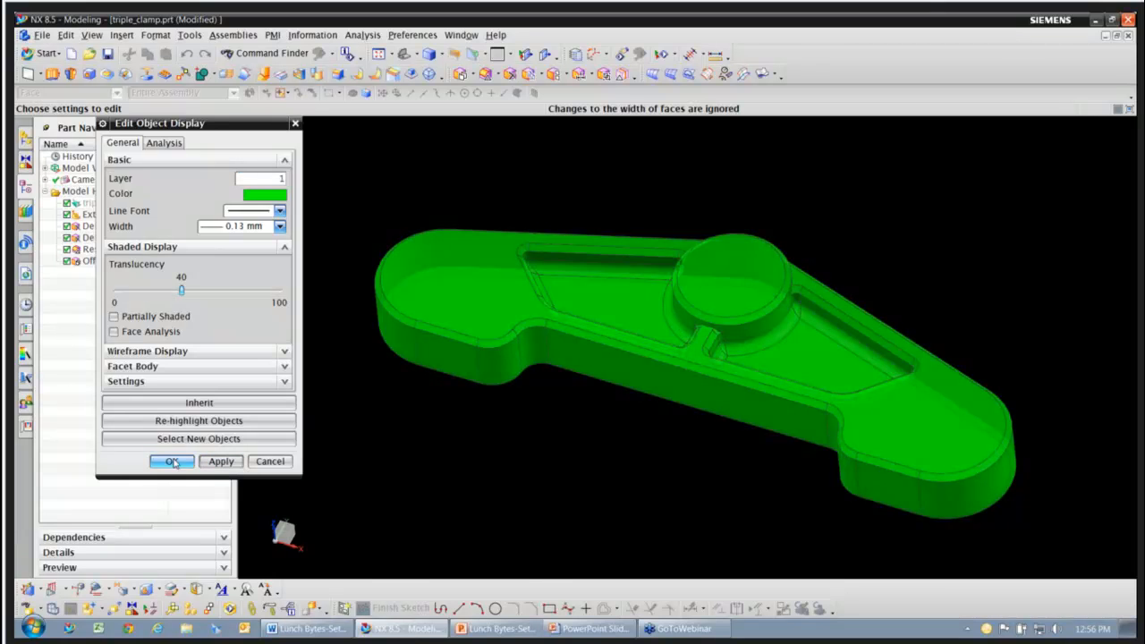
left_click(175, 462)
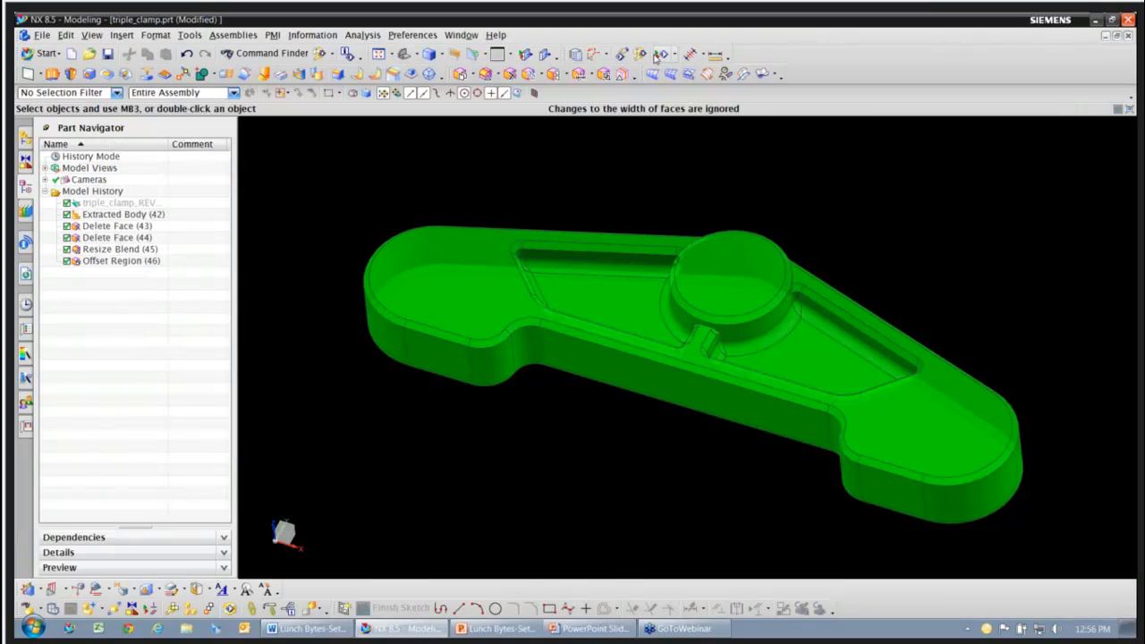
Step: Show all hidden bodies and inspect the original clamp inside the translucent blank body
key("ctrl+w")
left_click(231, 154)
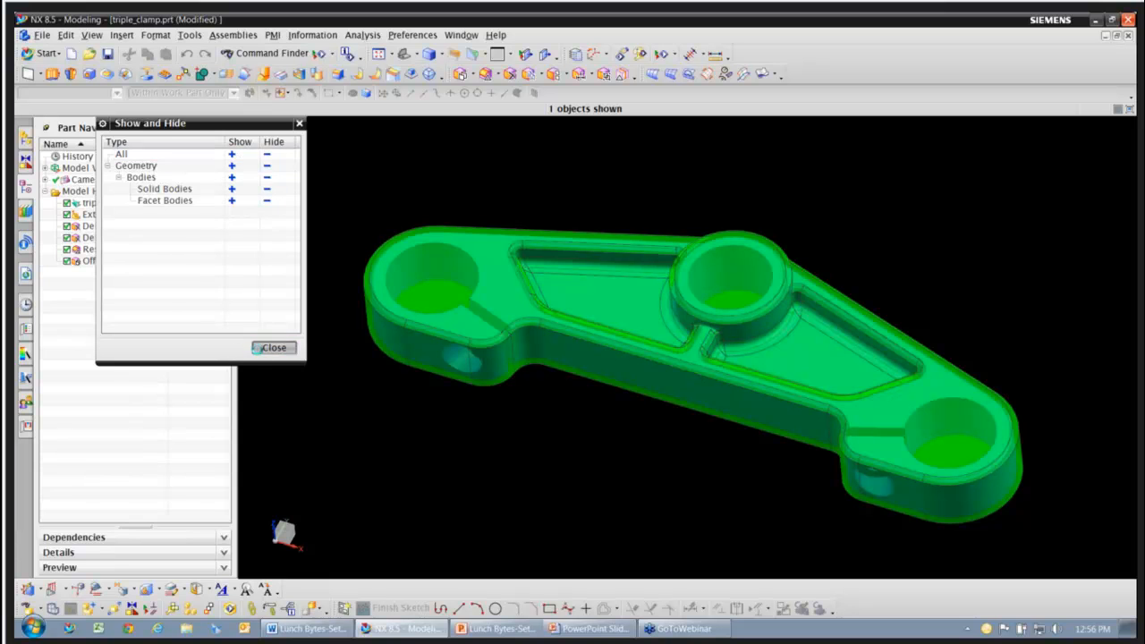
left_click(273, 348)
scroll(488, 437, "up", 3)
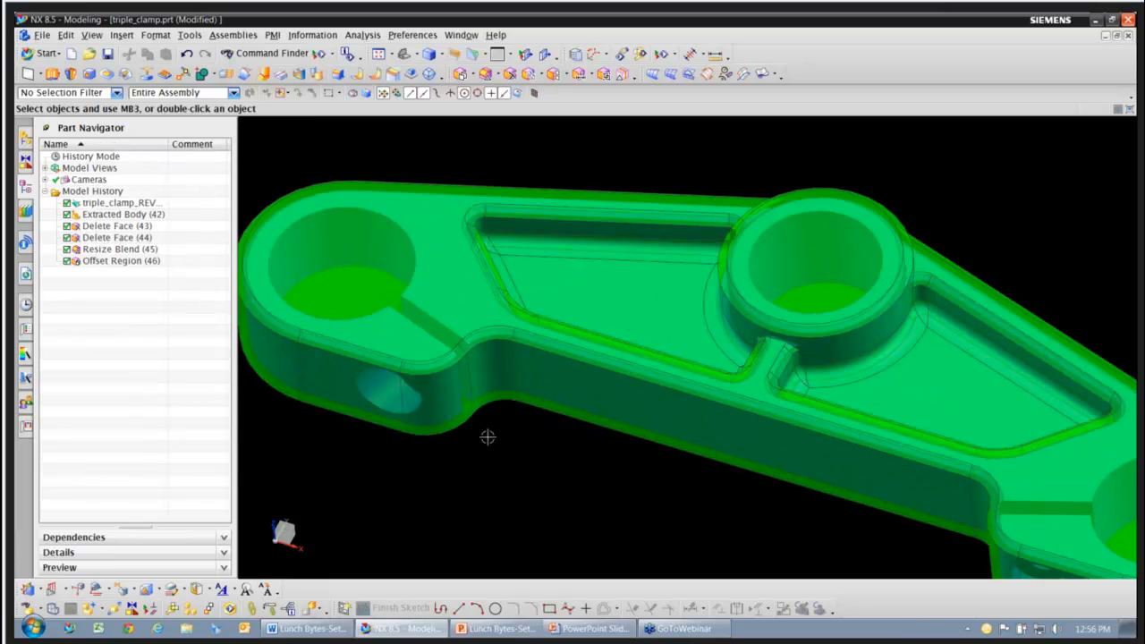
mouse_move(407, 155)
middle_mouse_down()
mouse_move(502, 186)
mouse_move(637, 129)
middle_mouse_up()
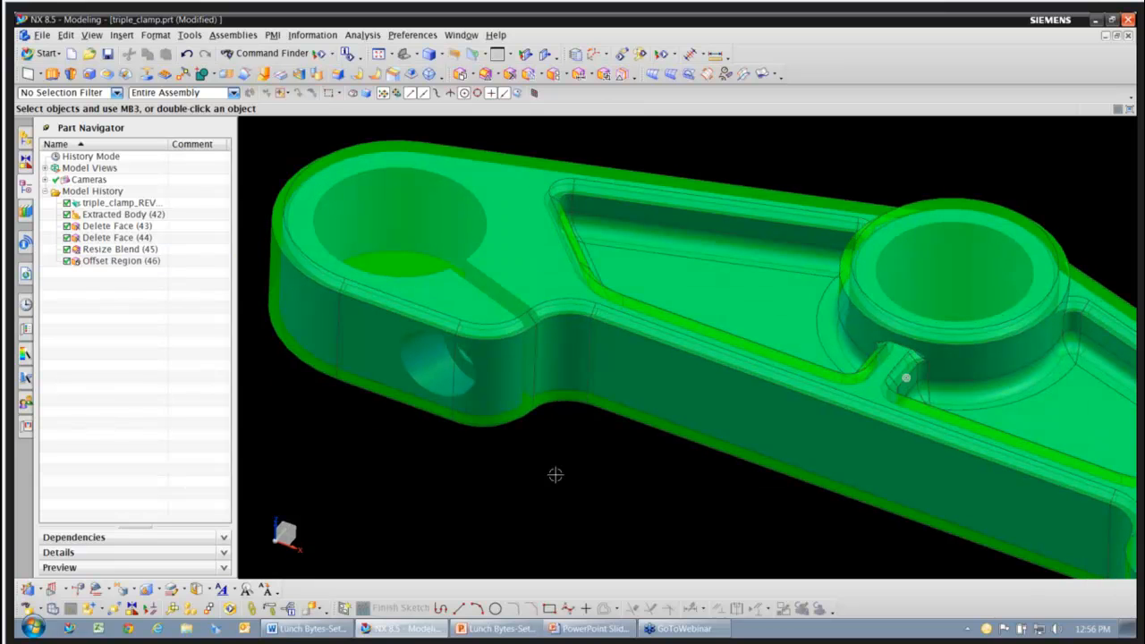
middle_click_drag(556, 474, 551, 469)
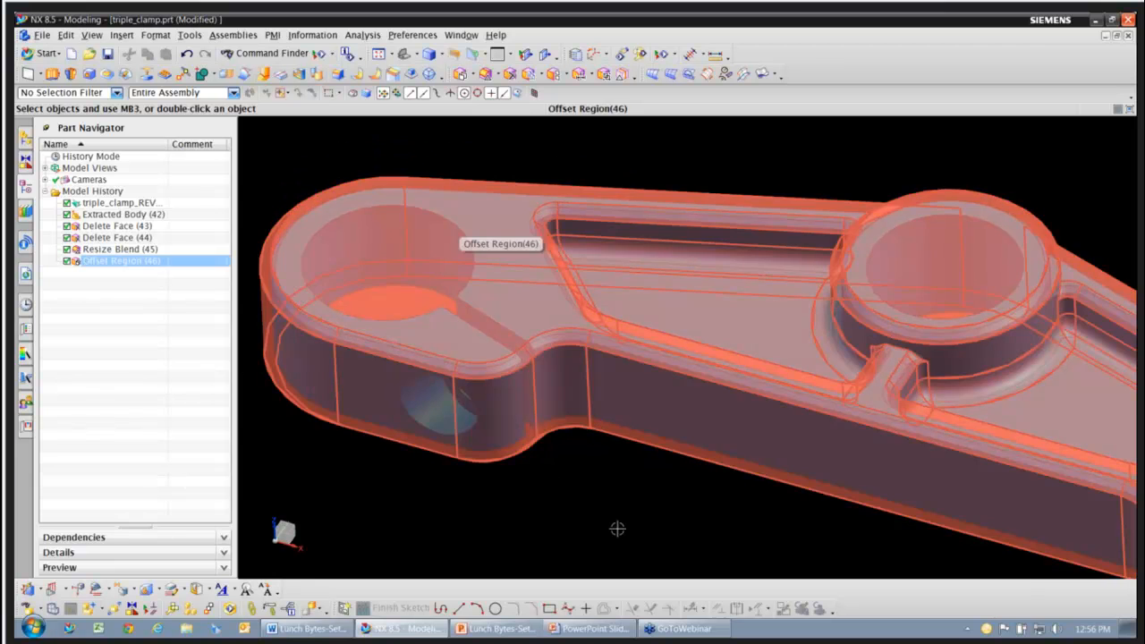
middle_click_drag(602, 427, 617, 528)
key("ctrl+f")
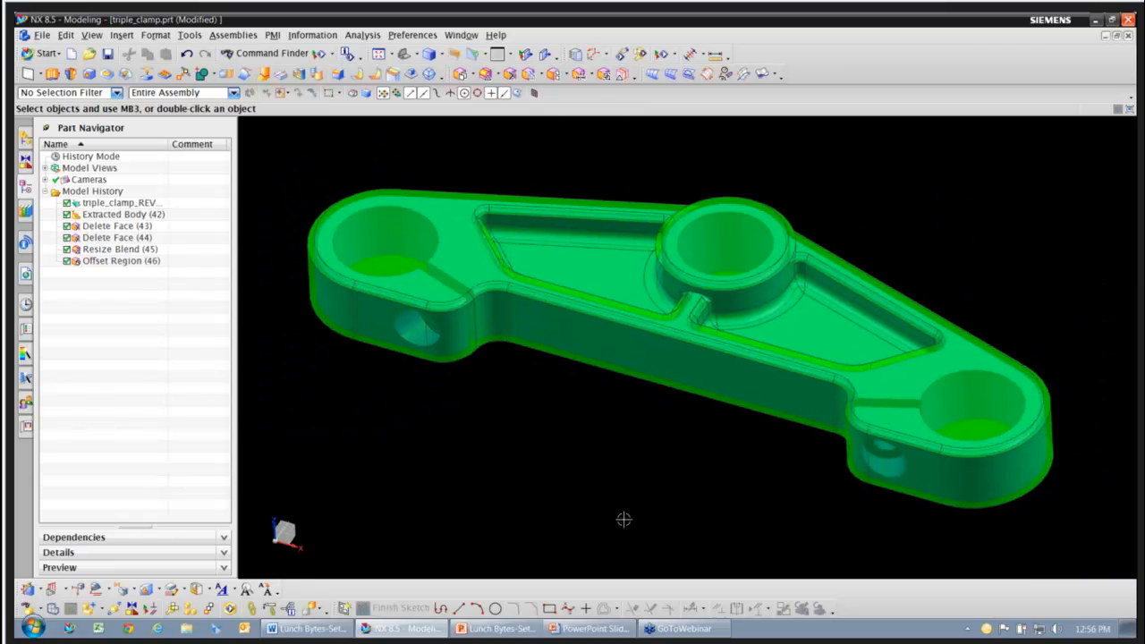
scroll(624, 519, "up", 1)
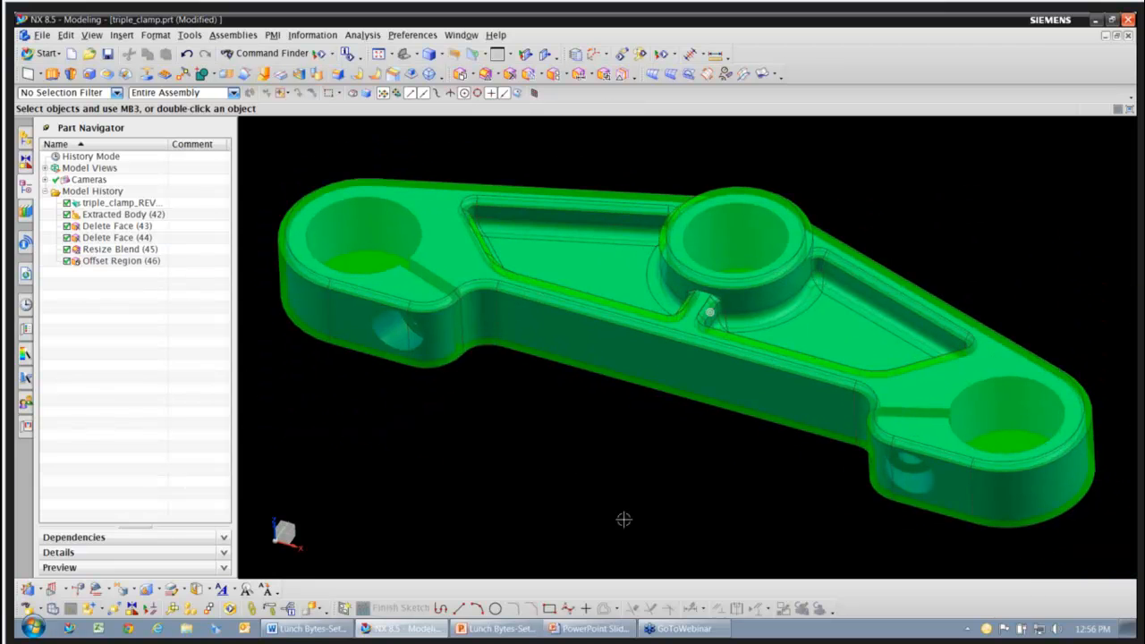
Step: Create a new manufacturing file from the General Setup template in millimeters, referencing the existing triple_clamp part
left_click(43, 36)
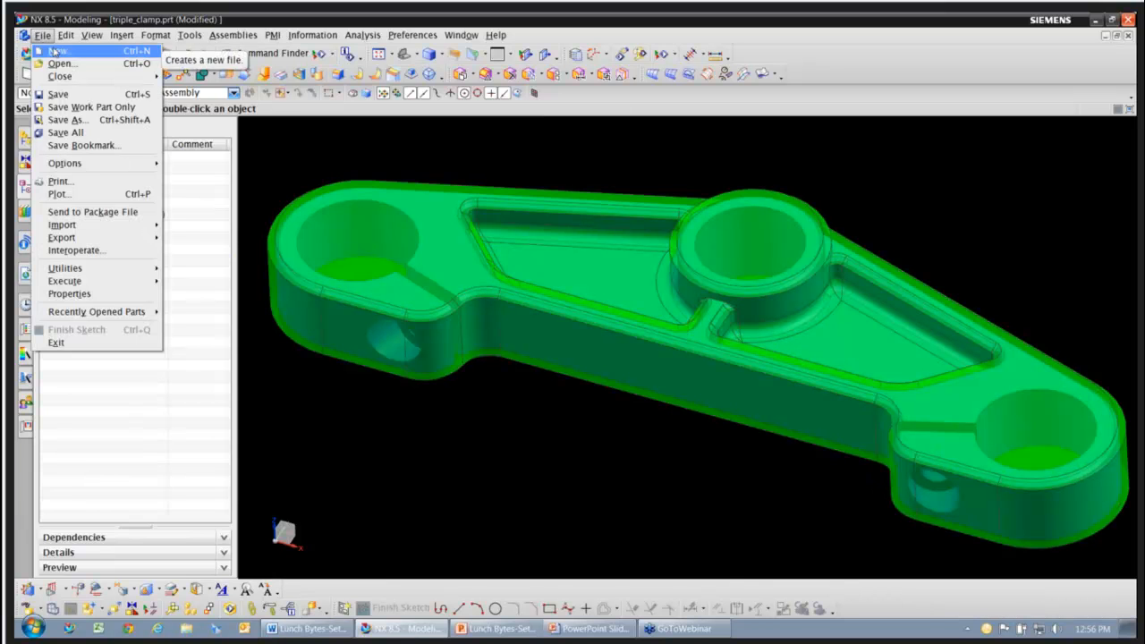
left_click(56, 51)
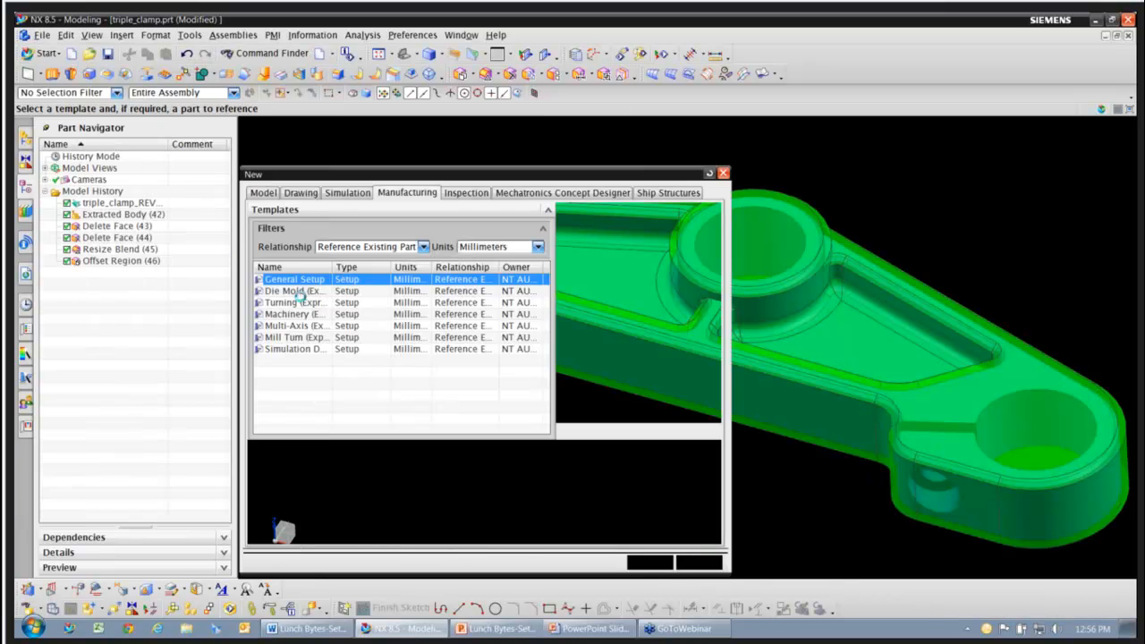
left_click(651, 562)
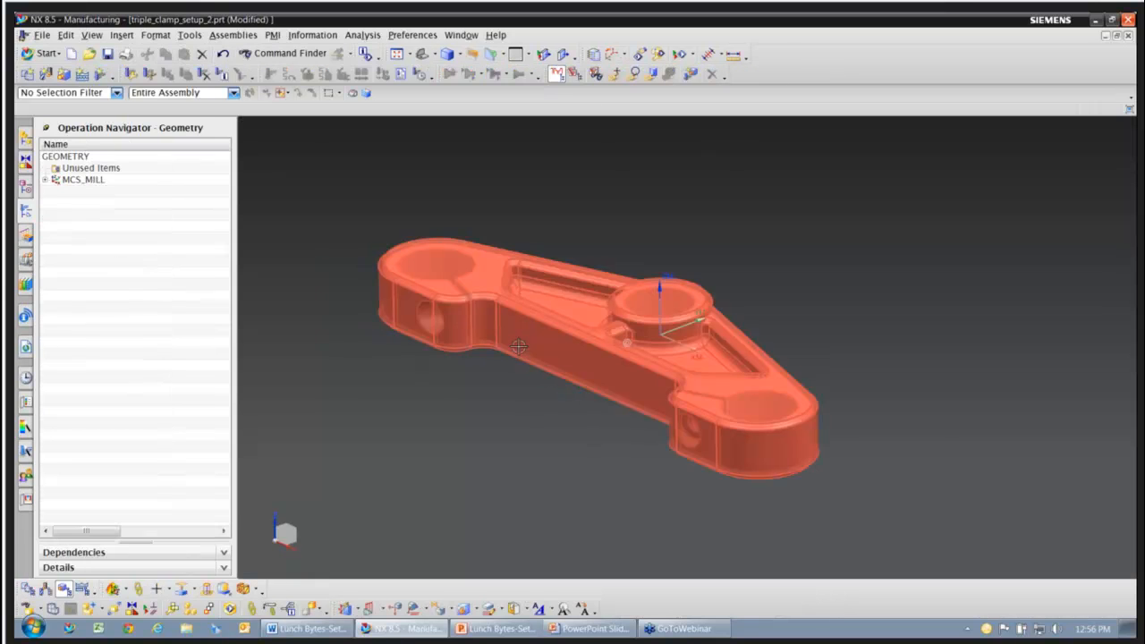
Step: Edit the WORKPIECE under MCS_MILL and specify the original clamp solid body as its part geometry
left_click(97, 191)
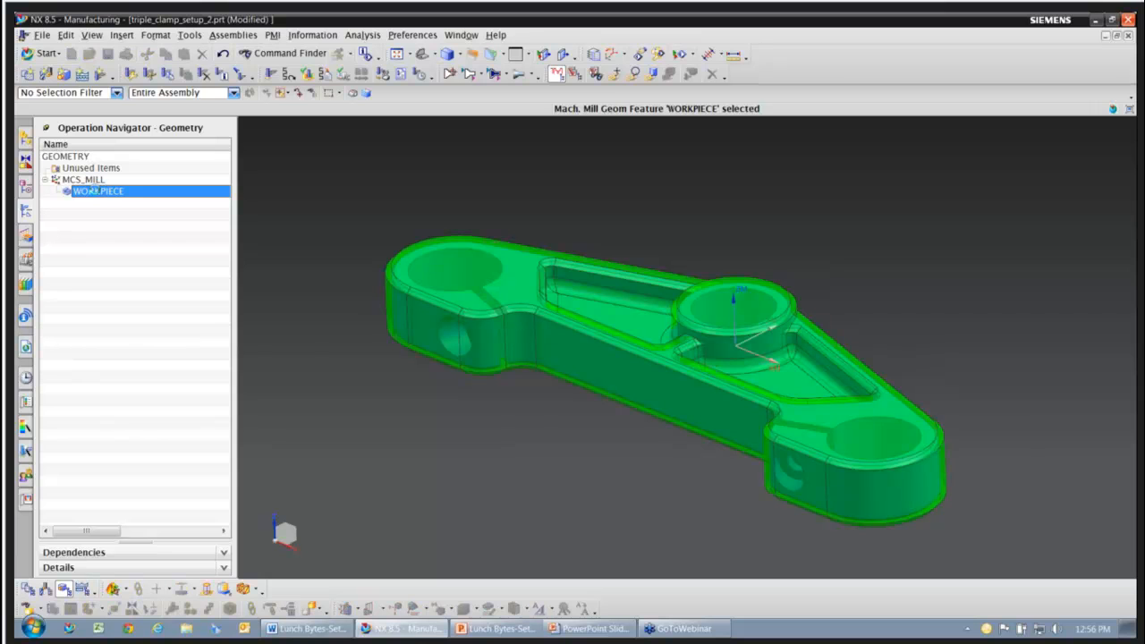
double_click(97, 192)
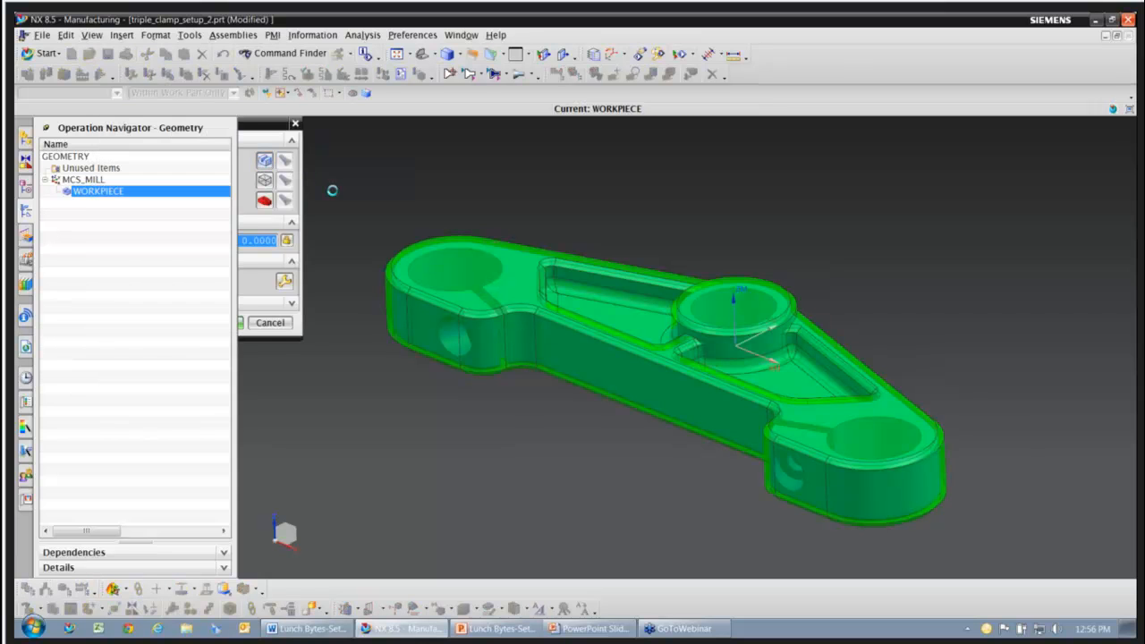
scroll(543, 262, "up", 5)
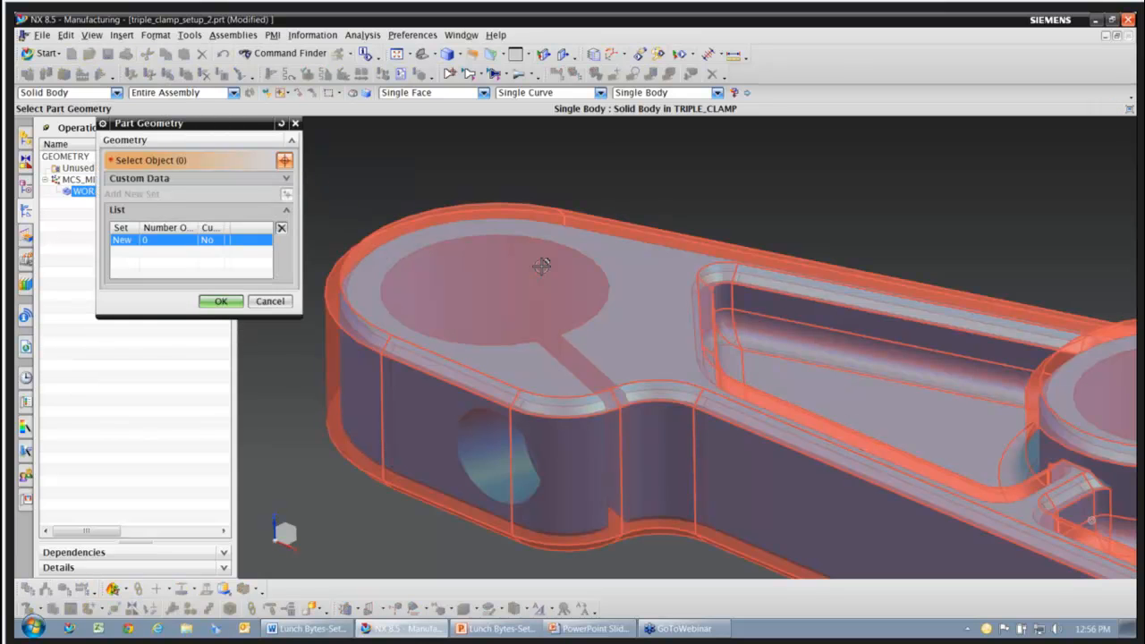
left_click(547, 258)
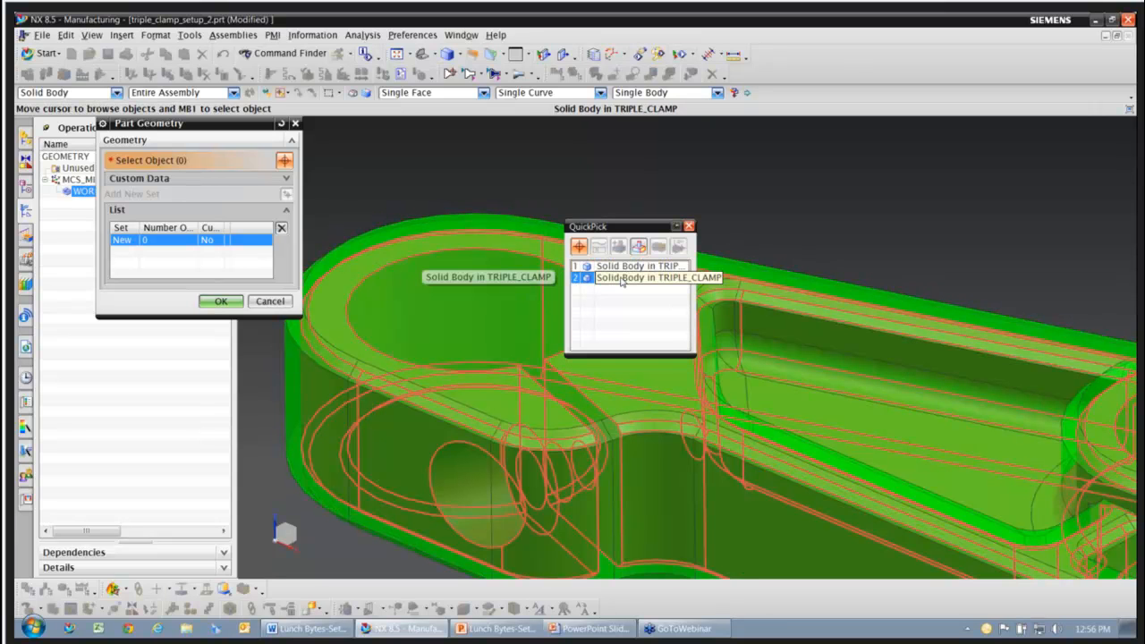
left_click(622, 281)
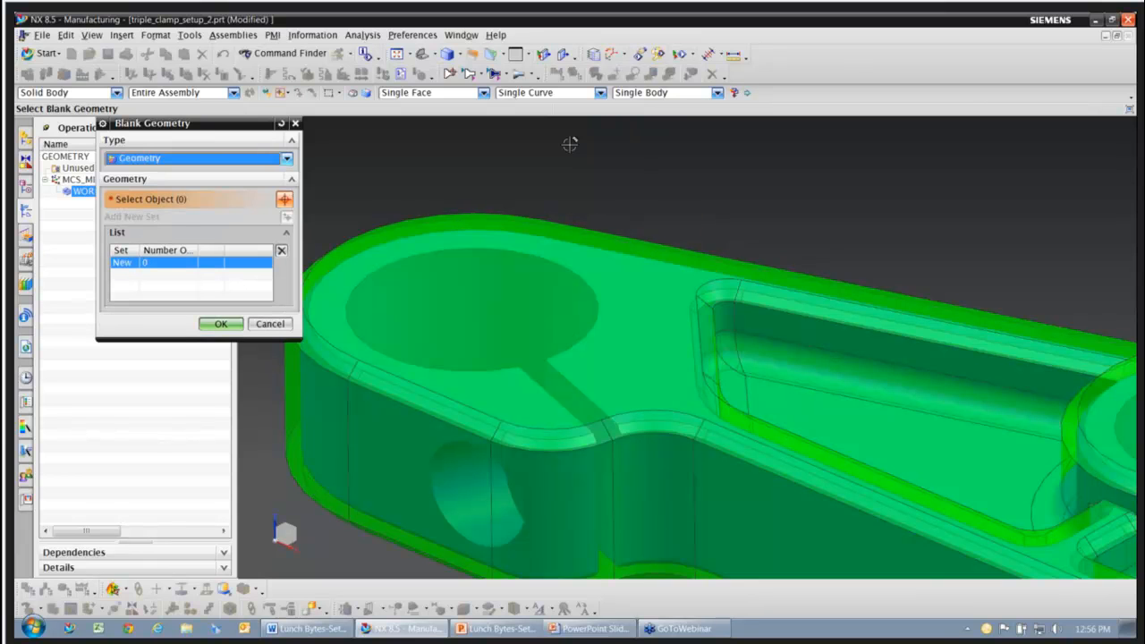
Step: Specify the enclosing translucent offset body as the WORKPIECE blank geometry, using the Geometry type
scroll(569, 143, "down", 4)
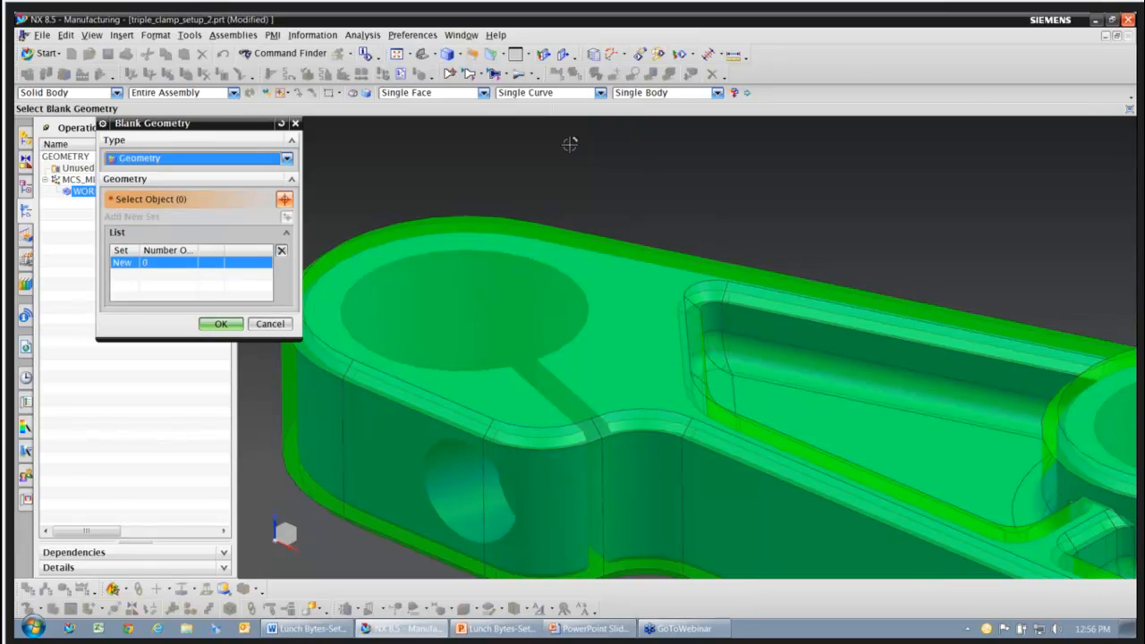
scroll(635, 241, "up", 1)
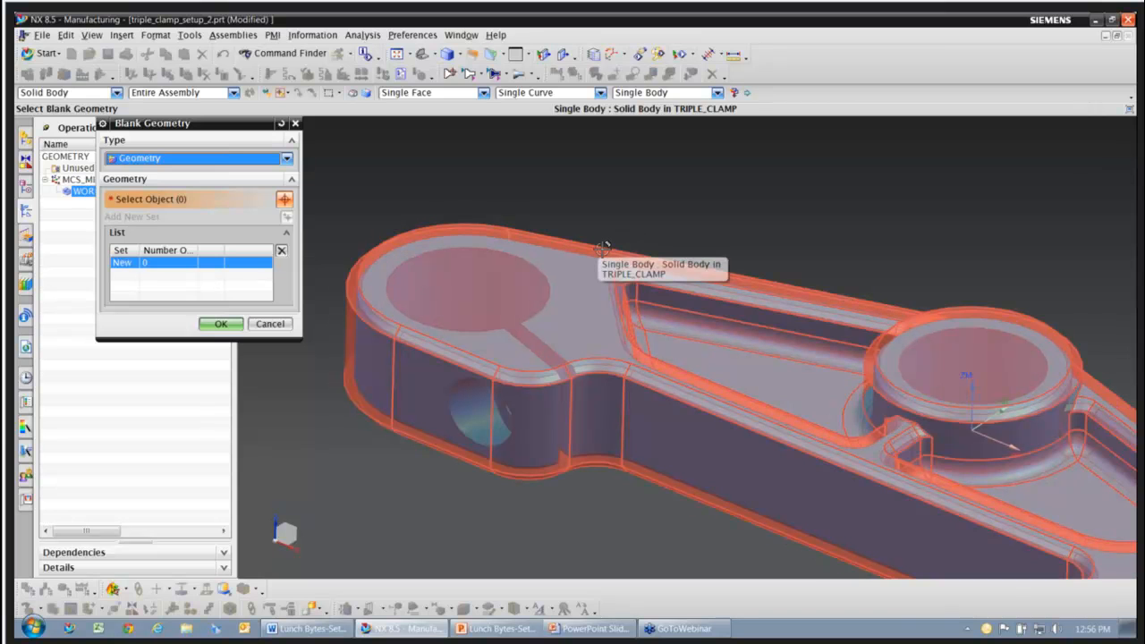
left_click(604, 247)
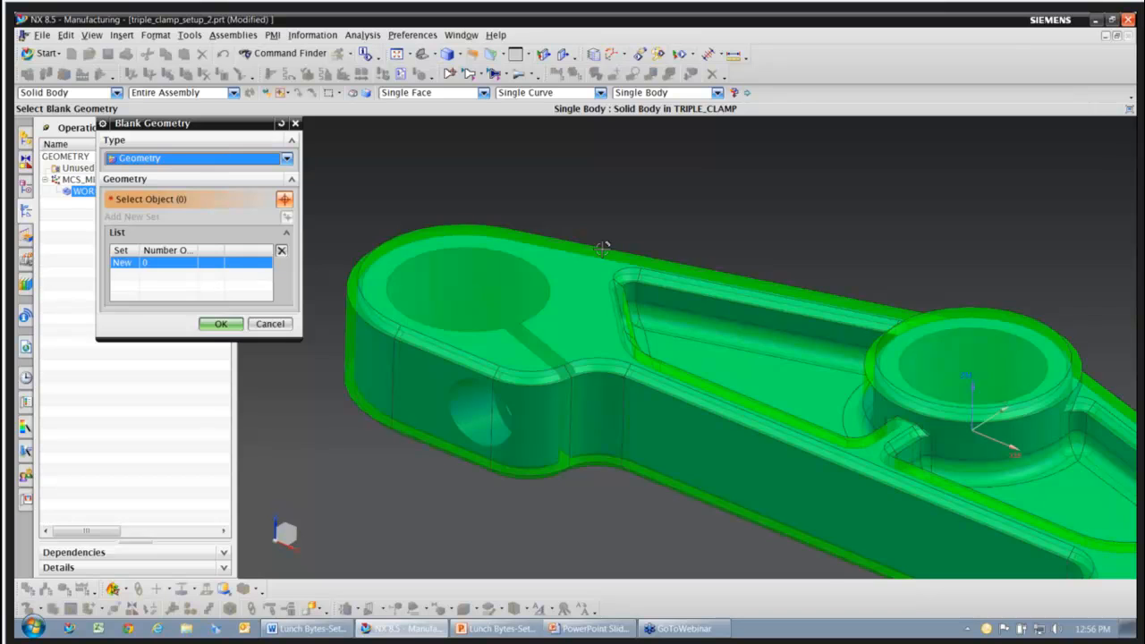
left_click(604, 248)
left_click(221, 336)
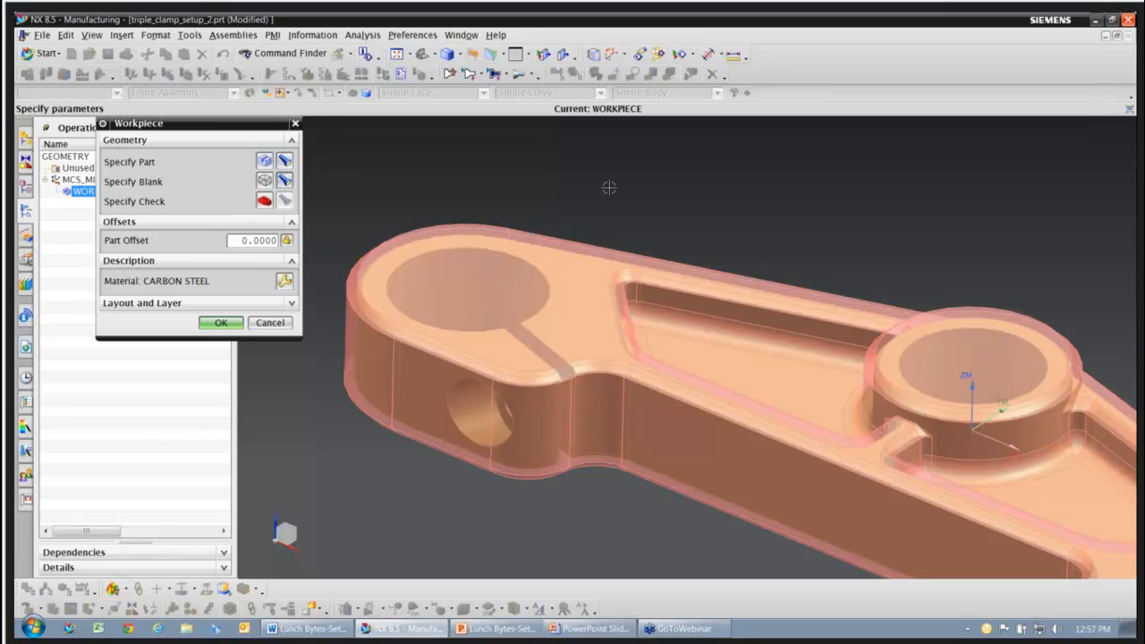
scroll(609, 188, "down", 3)
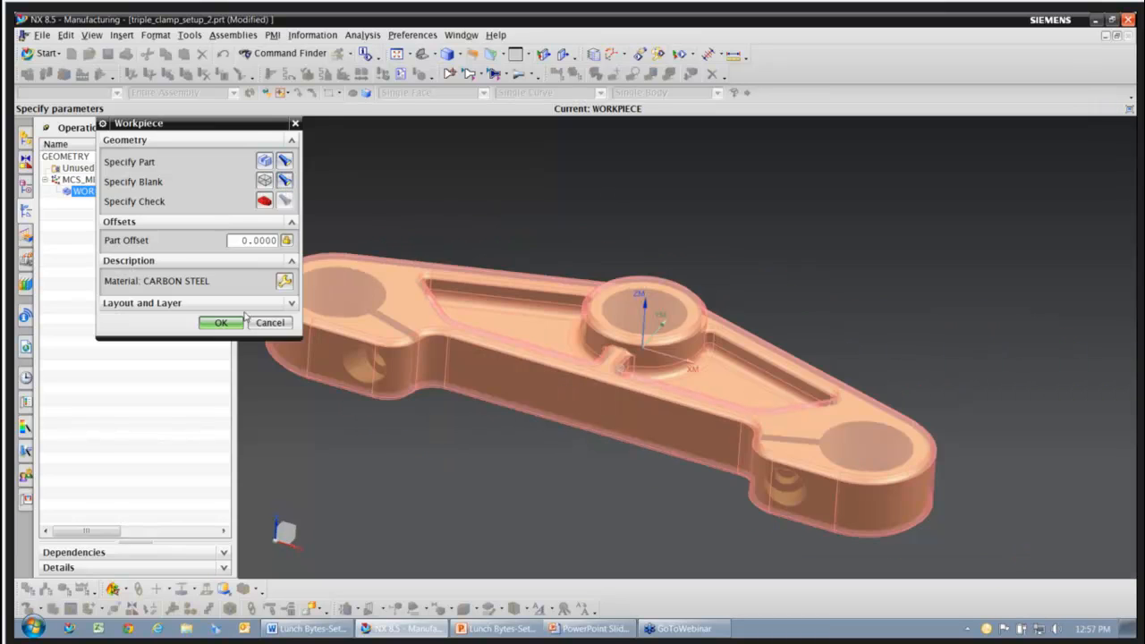
Step: Accept the WORKPIECE part and blank geometry and inspect the clamp inside its translucent blank
left_click(241, 320)
middle_click_drag(582, 450, 622, 452)
key("Escape")
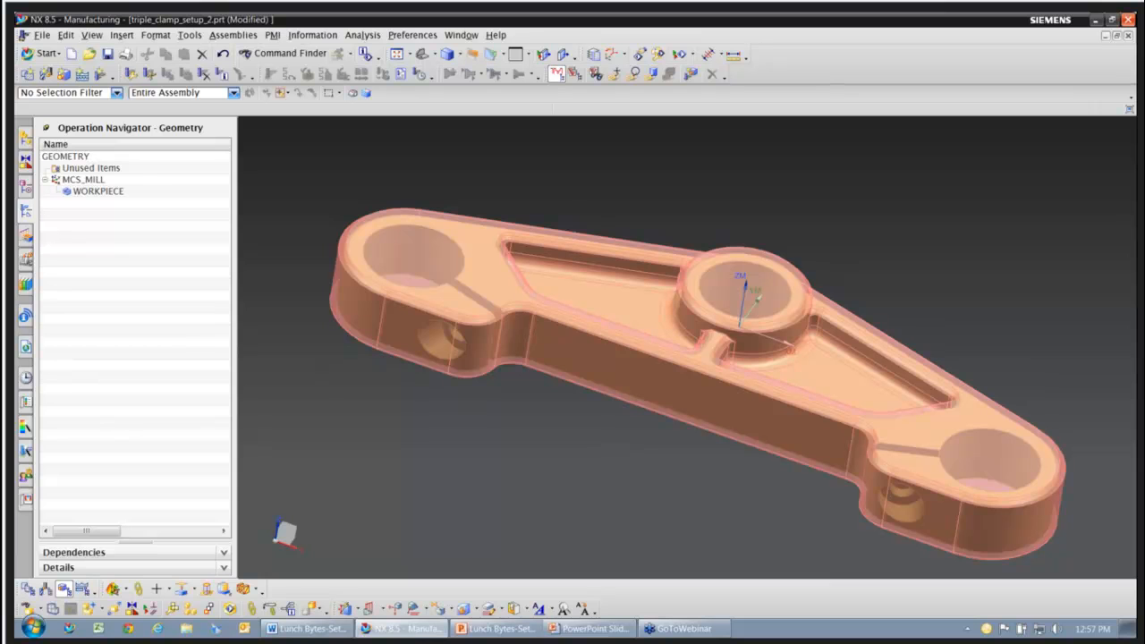
mouse_move(718, 351)
middle_mouse_down()
mouse_move(723, 370)
mouse_move(717, 340)
mouse_move(719, 361)
middle_mouse_up()
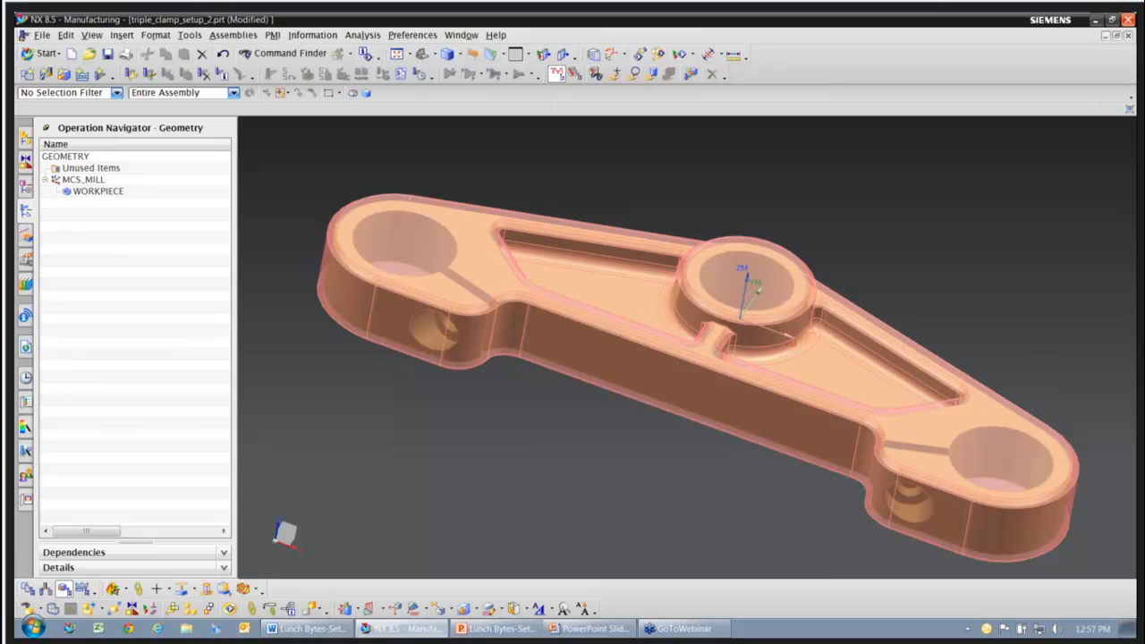
Step: Open the existing manufacturing setup file IPW_tranfer_part_setup_1.prt
left_click(40, 35)
left_click(68, 72)
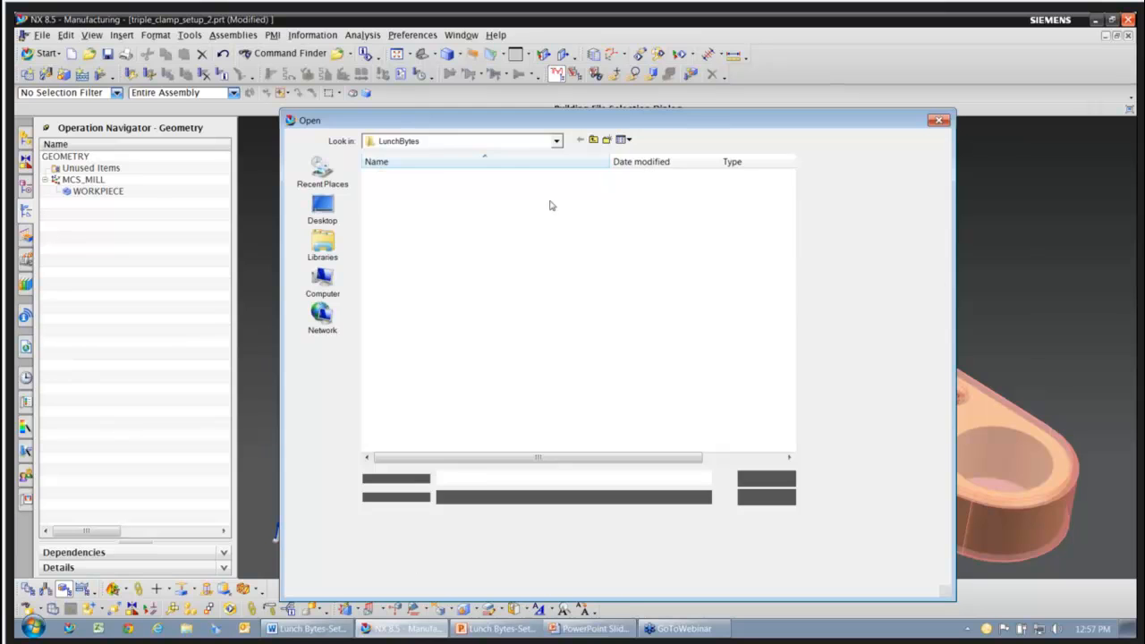
left_click(455, 220)
left_click(766, 479)
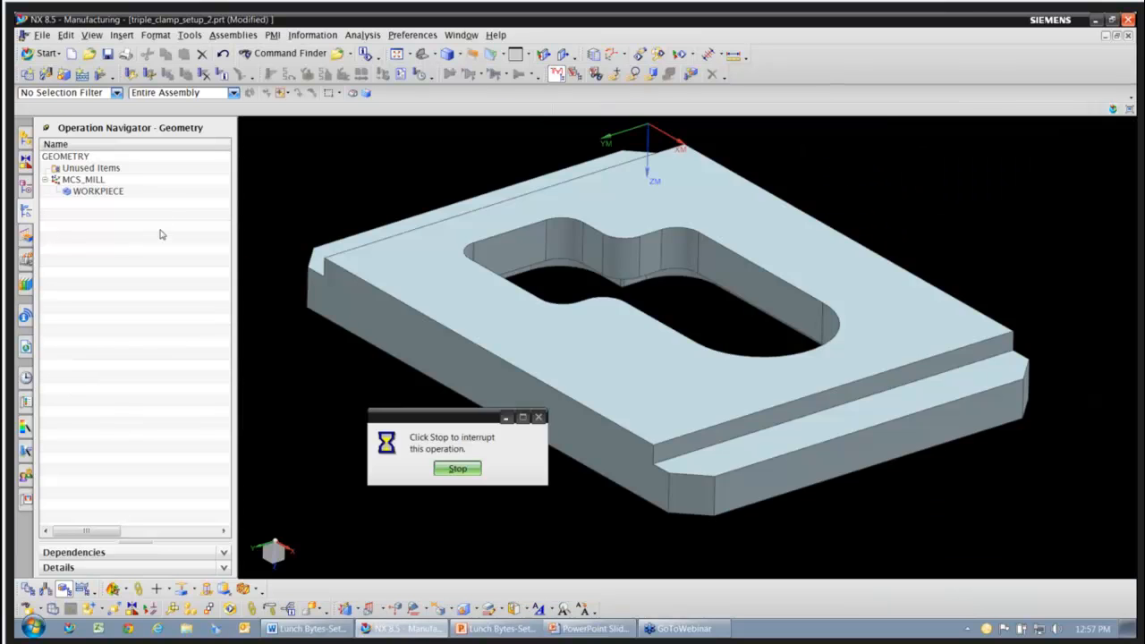
Step: Display the toolpath of the FLOOR_WALL_IPW_1 operation and clear it by refreshing the graphics view
left_click(125, 215)
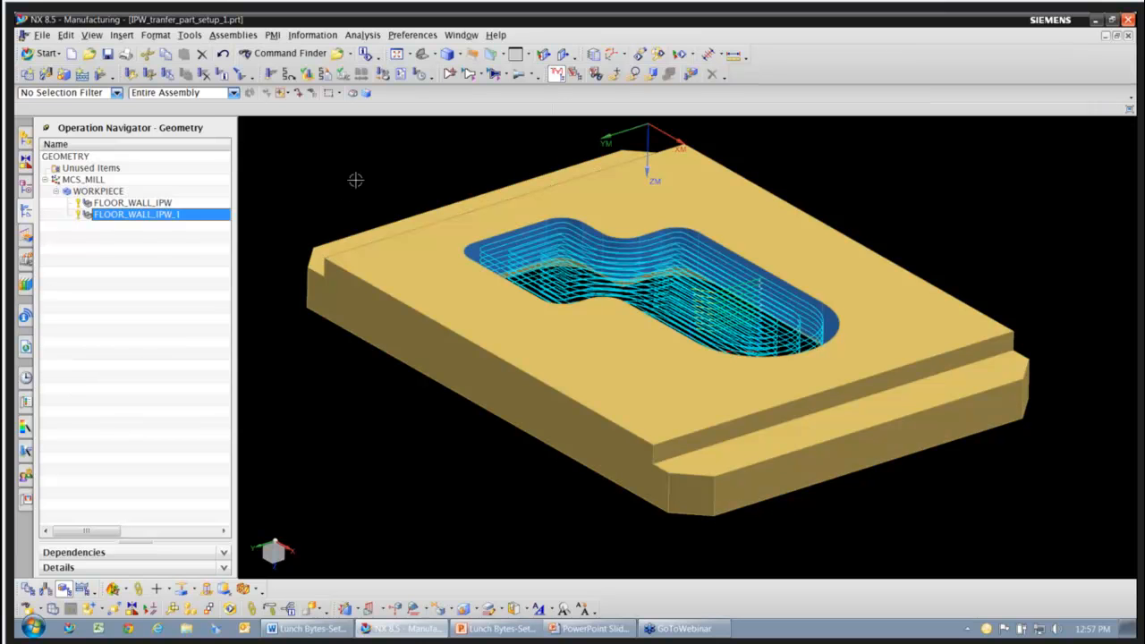
right_click(356, 159)
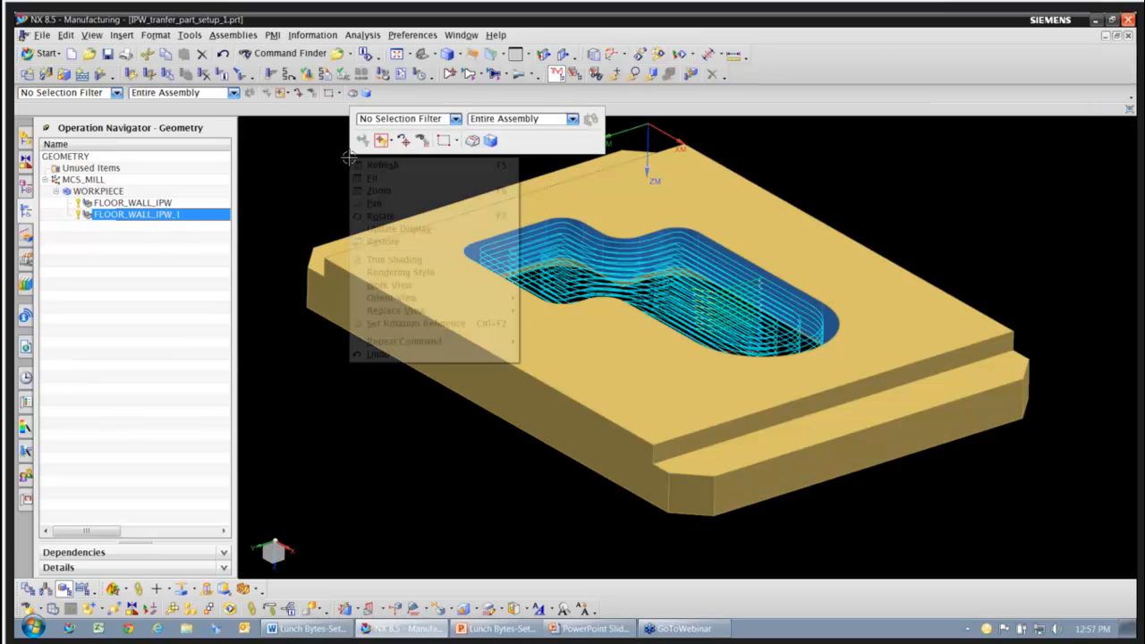
left_click(367, 165)
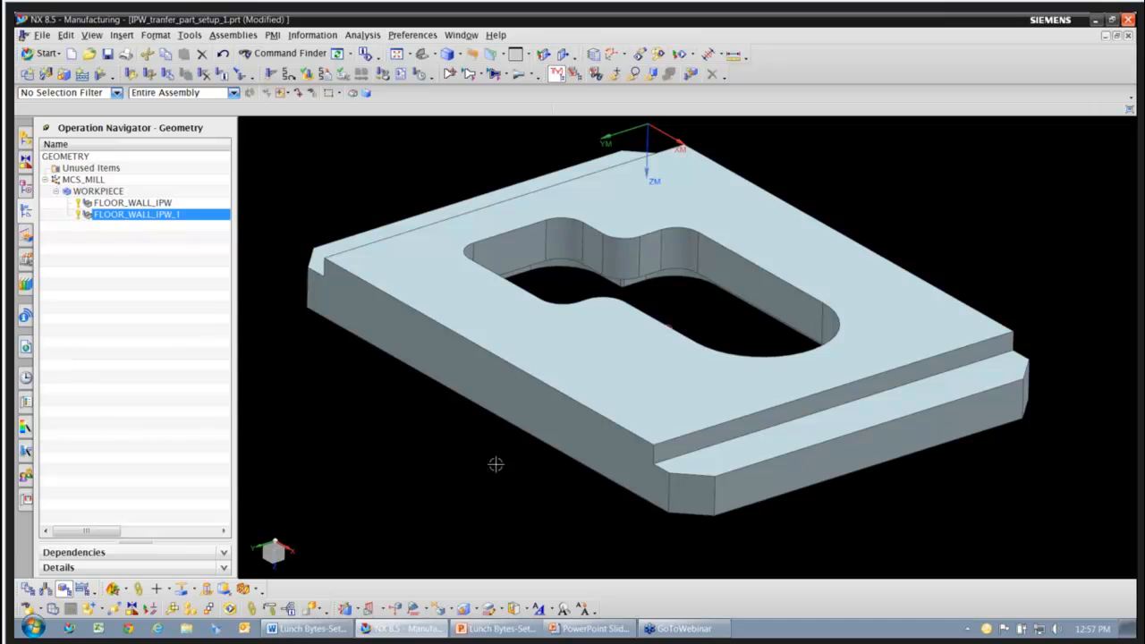
Step: Examine the in-process workpiece over the plate from both sides, including the stepped pocket and the end ledges
middle_click_drag(495, 464, 511, 75)
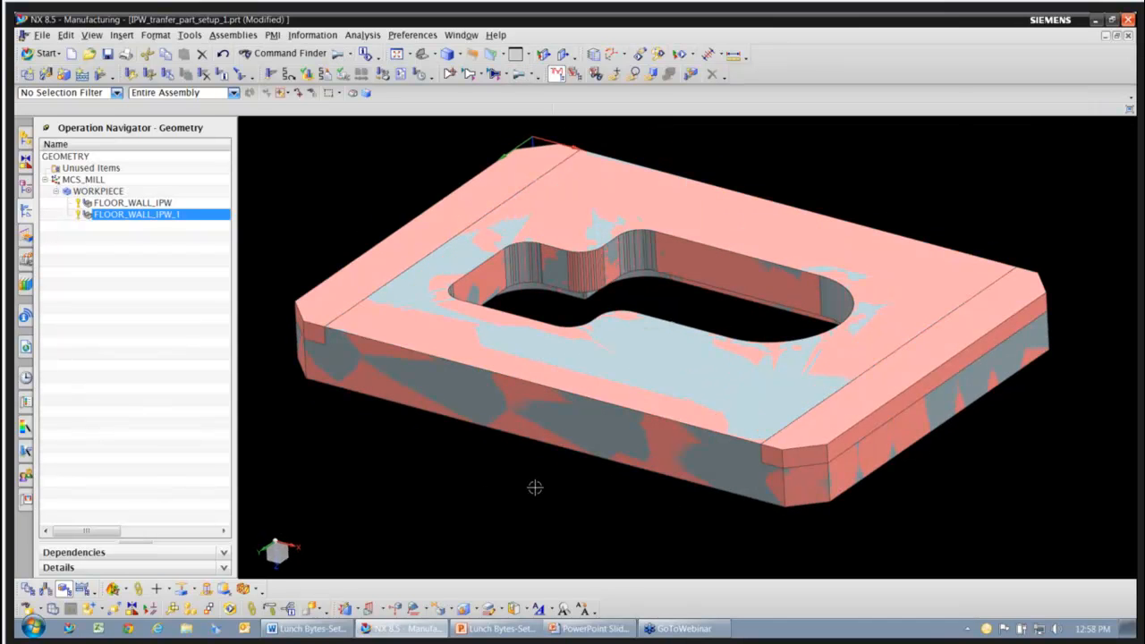
middle_click_drag(536, 486, 746, 527)
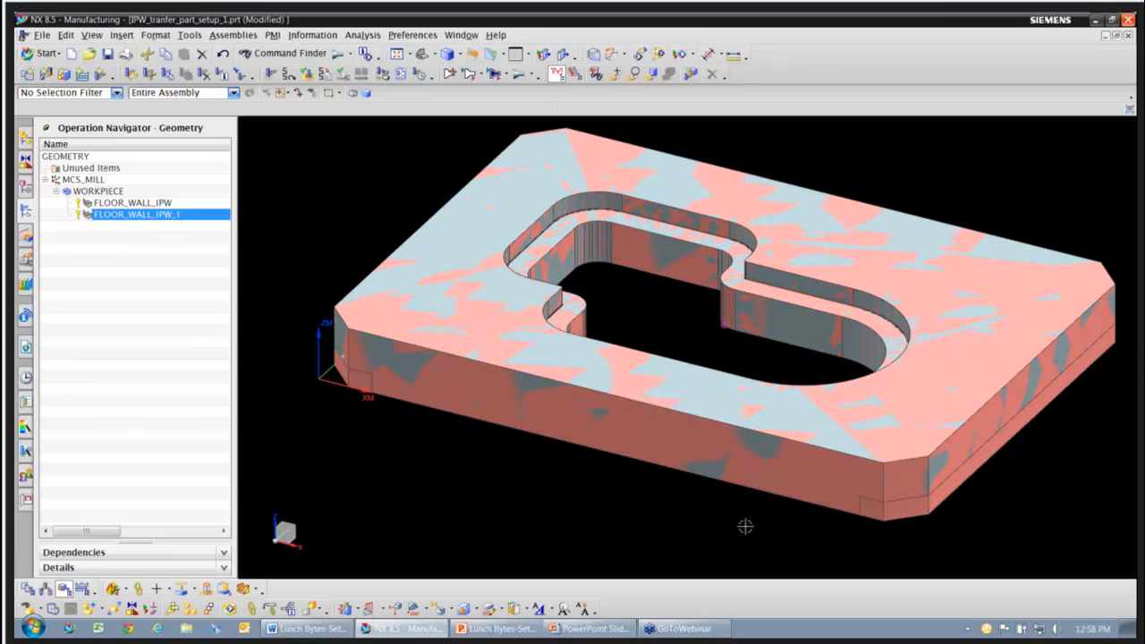
scroll(745, 527, "up", 2)
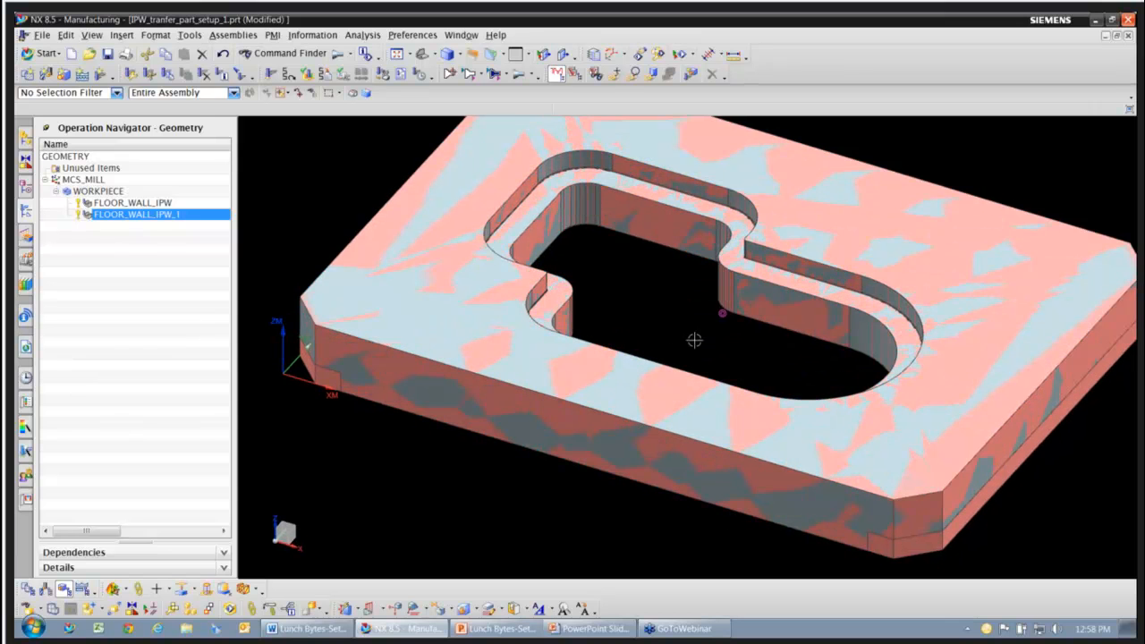
middle_click_drag(695, 340, 709, 197)
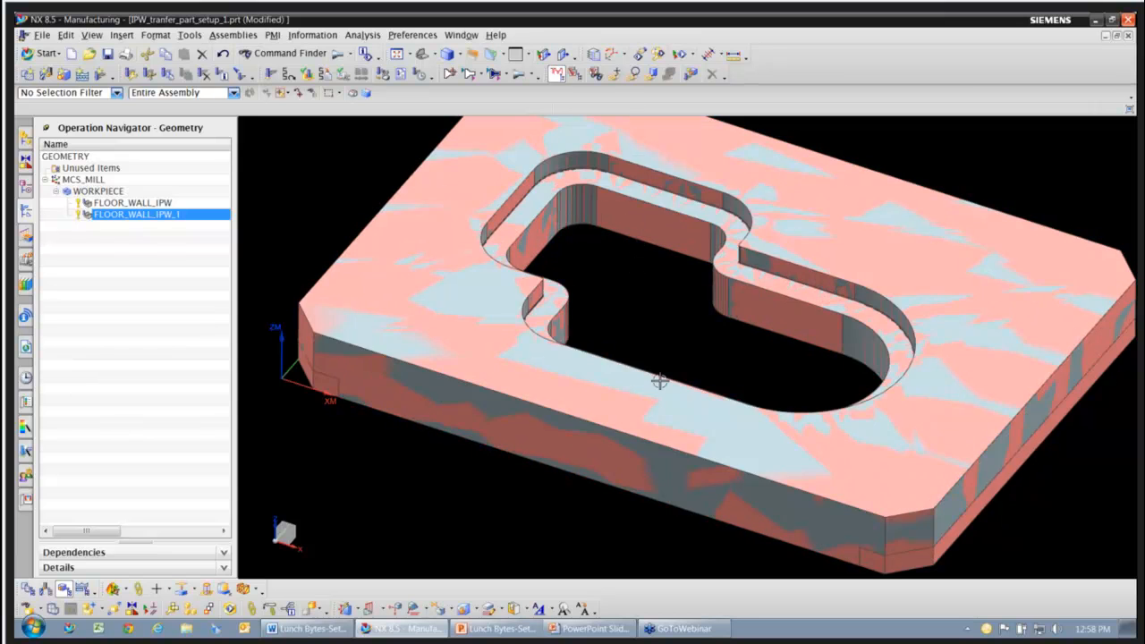
mouse_move(659, 382)
middle_mouse_down()
mouse_move(654, 394)
mouse_move(662, 385)
middle_mouse_up()
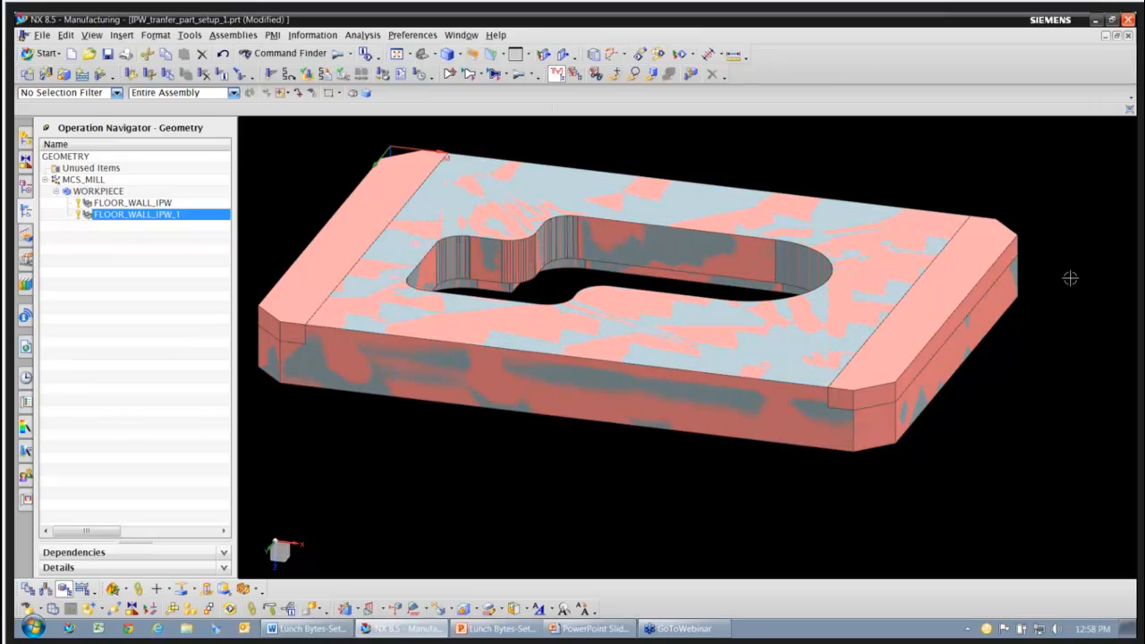
middle_click_drag(1068, 274, 1015, 416)
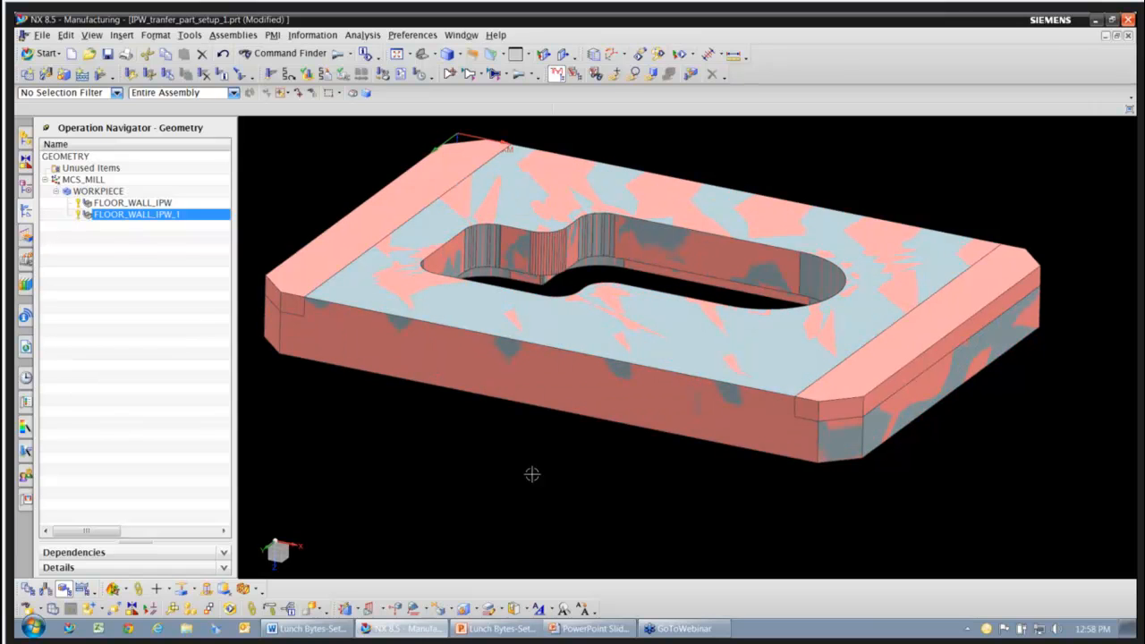
middle_click_drag(532, 474, 537, 501)
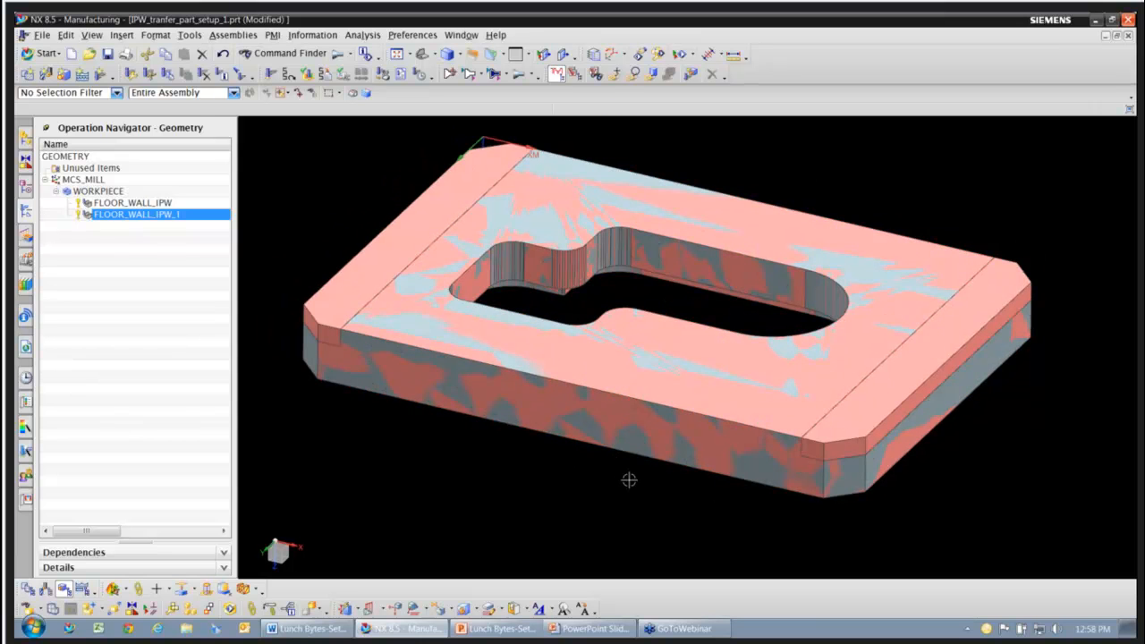
Step: Open the plate model IPW_tranfer_part.prt
left_click(40, 36)
left_click(59, 64)
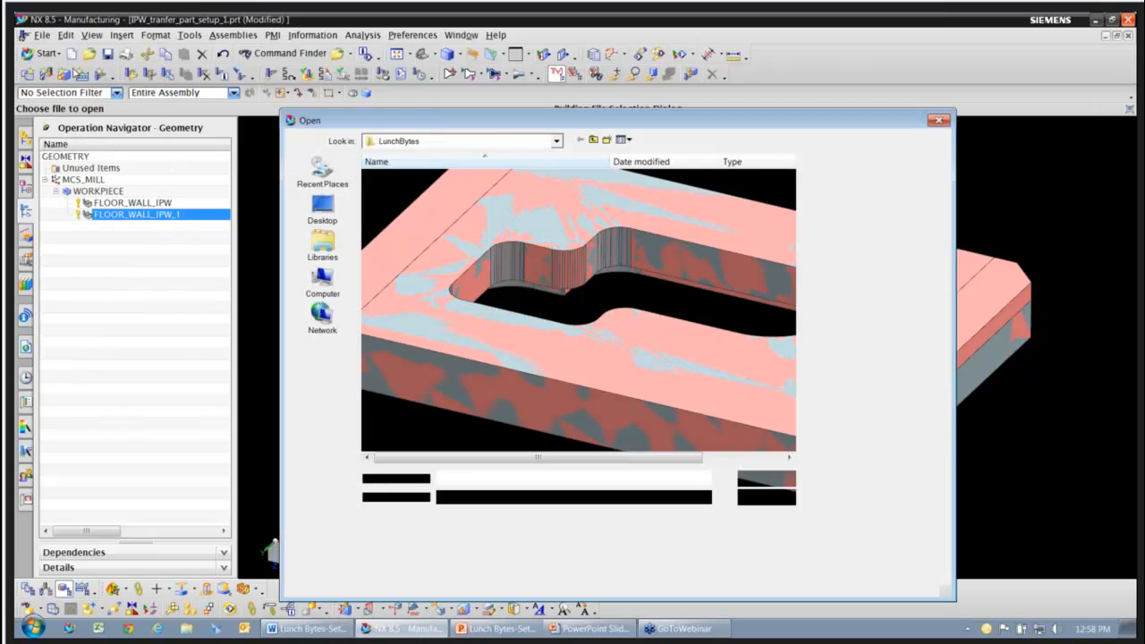
double_click(420, 202)
left_click(570, 355)
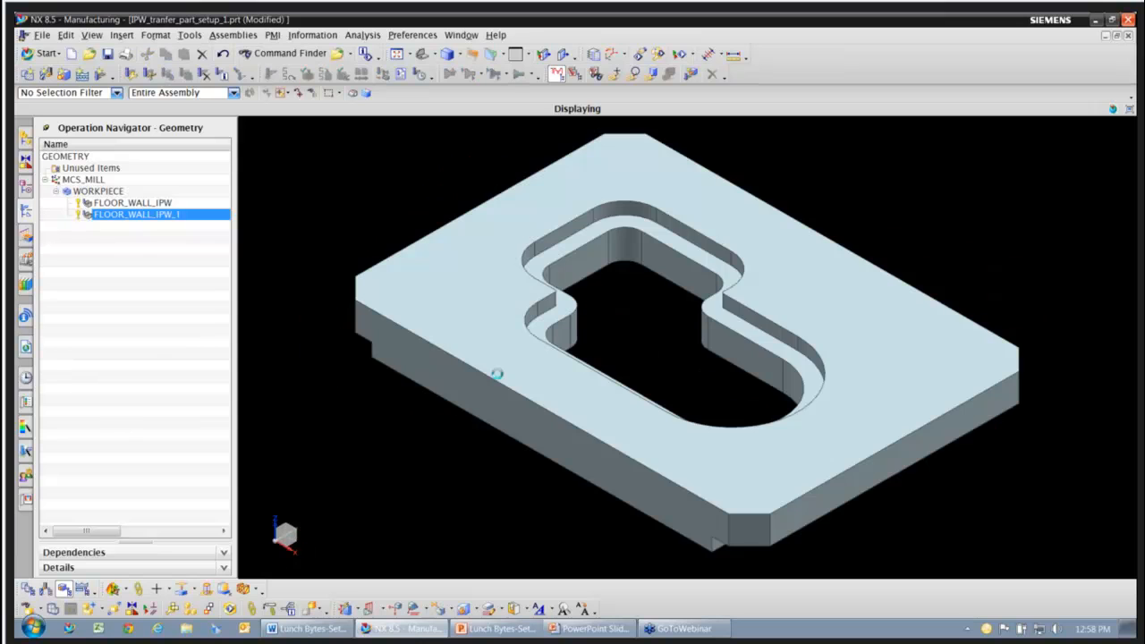
left_click(268, 501)
Step: Create the manufacturing file IPW_tranfer_part_setup_2.prt from the General Setup template in millimeters, referencing IPW_tranfer_part
left_click(42, 36)
left_click(54, 51)
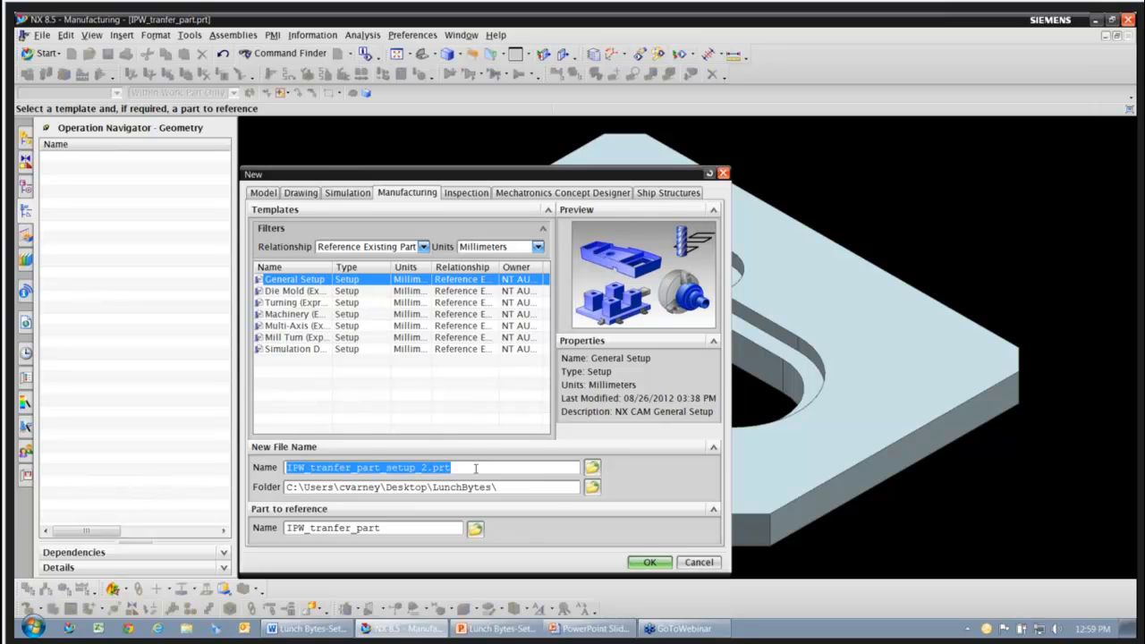
left_click(644, 564)
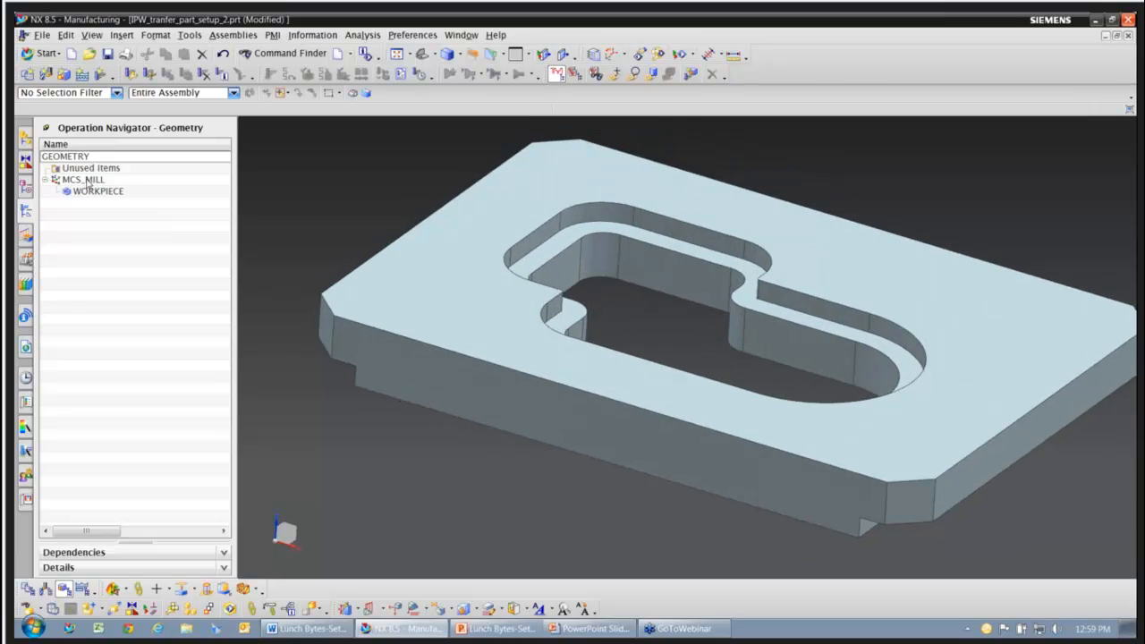
Step: Rotate the MCS_MILL machine coordinate system 180 degrees about the YC-axis for machining the plate's opposite side
left_click(85, 180)
double_click(85, 180)
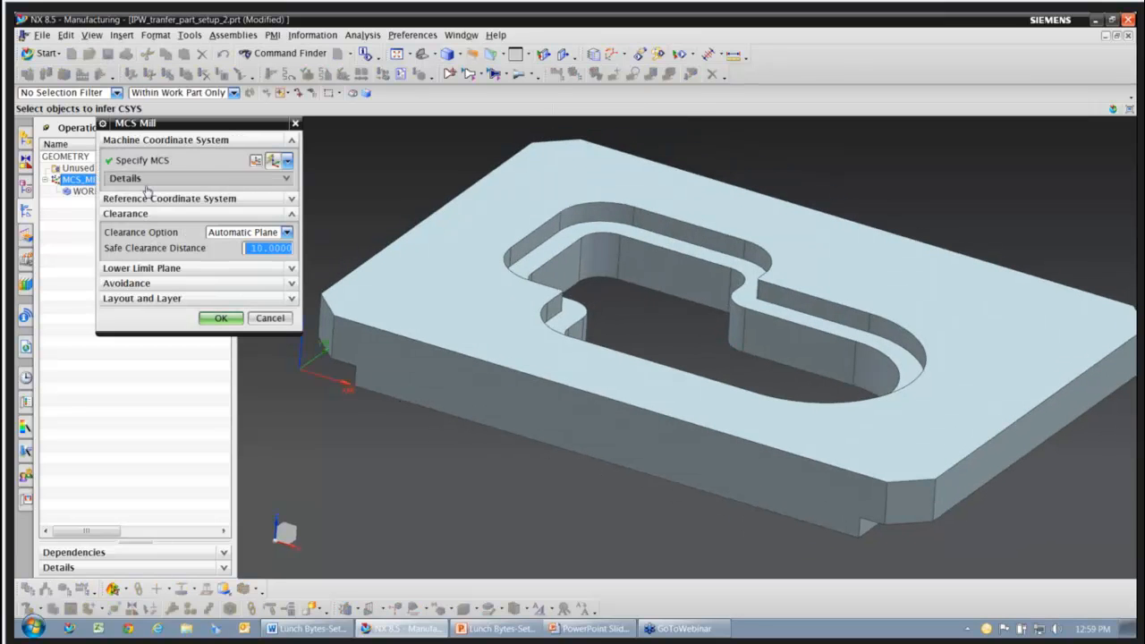
left_click(255, 162)
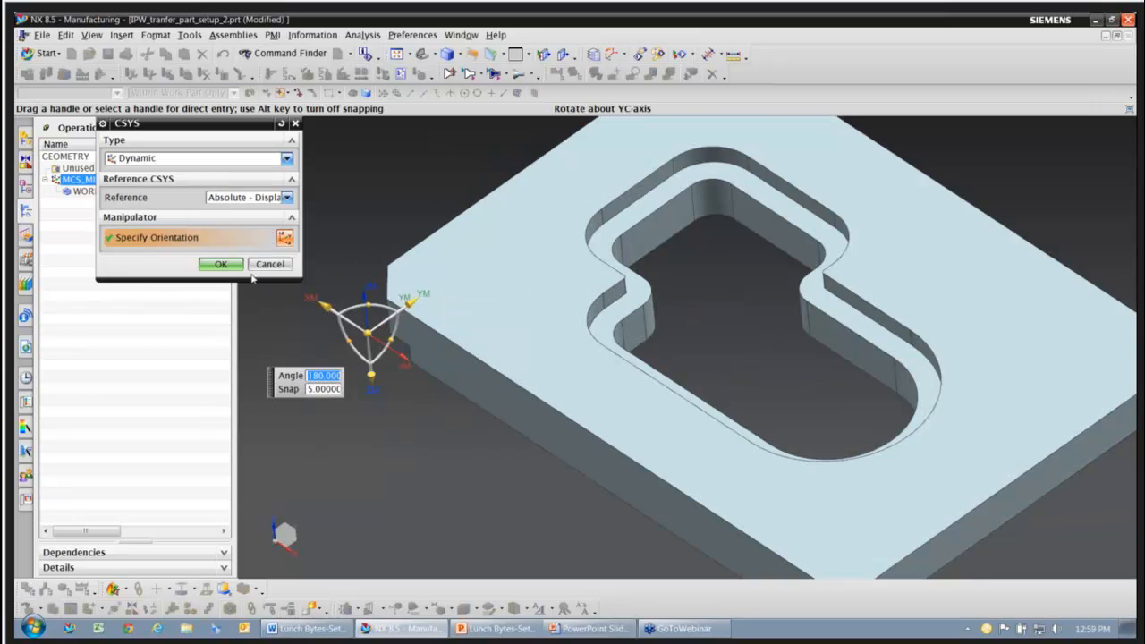
left_click(229, 265)
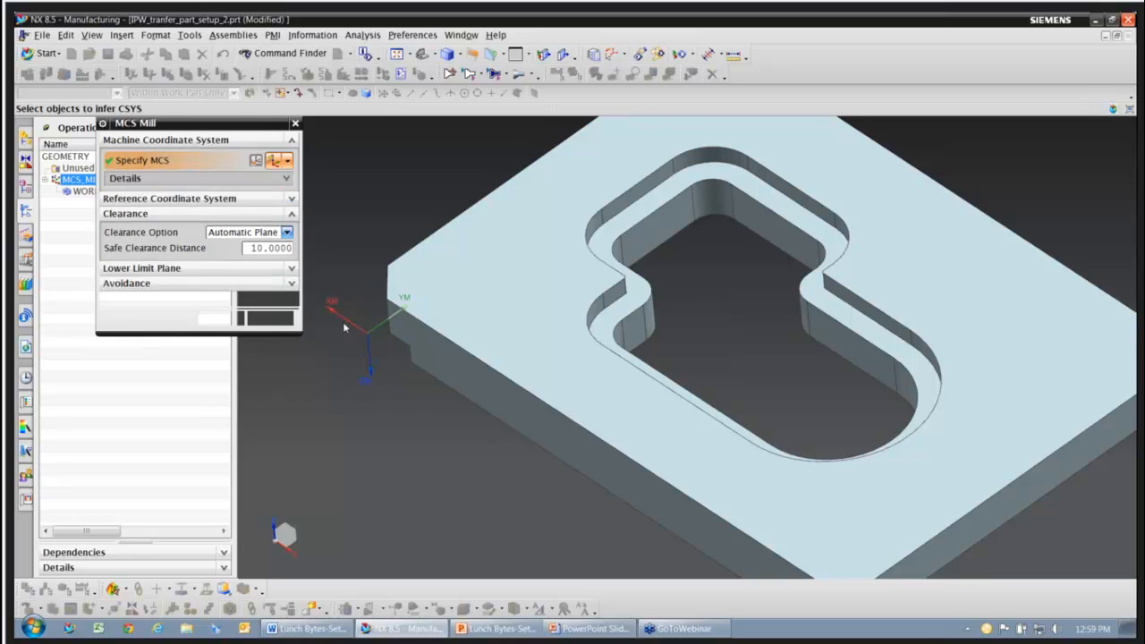
middle_click_drag(597, 463, 681, 446)
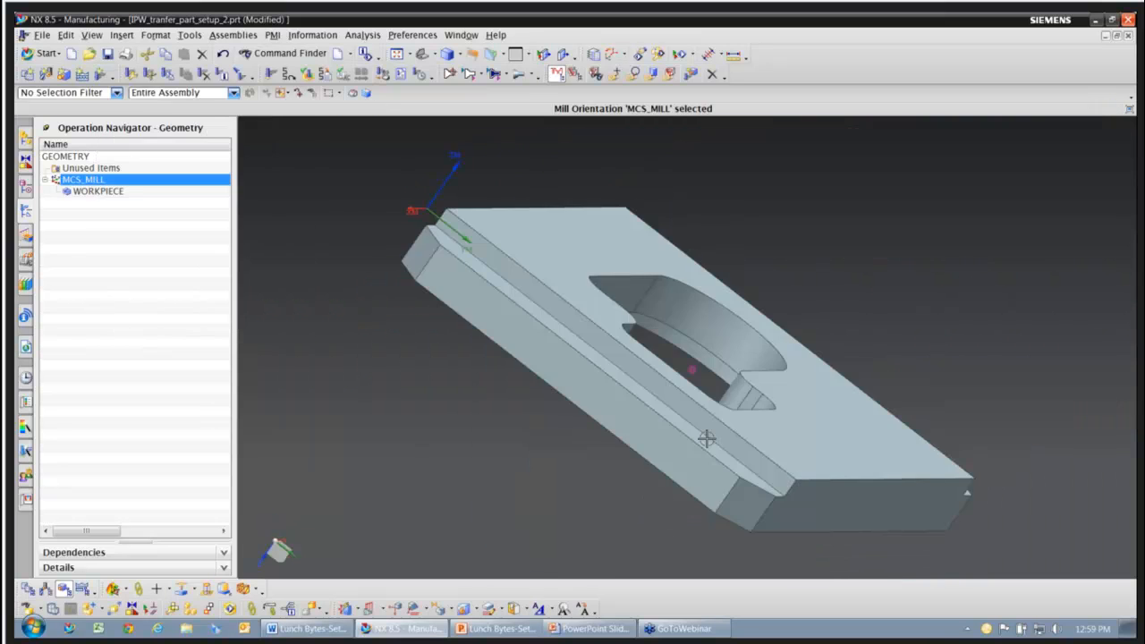
middle_click_drag(706, 439, 706, 438)
Step: Edit the WORKPIECE and specify the plate's solid body as its part geometry
double_click(98, 190)
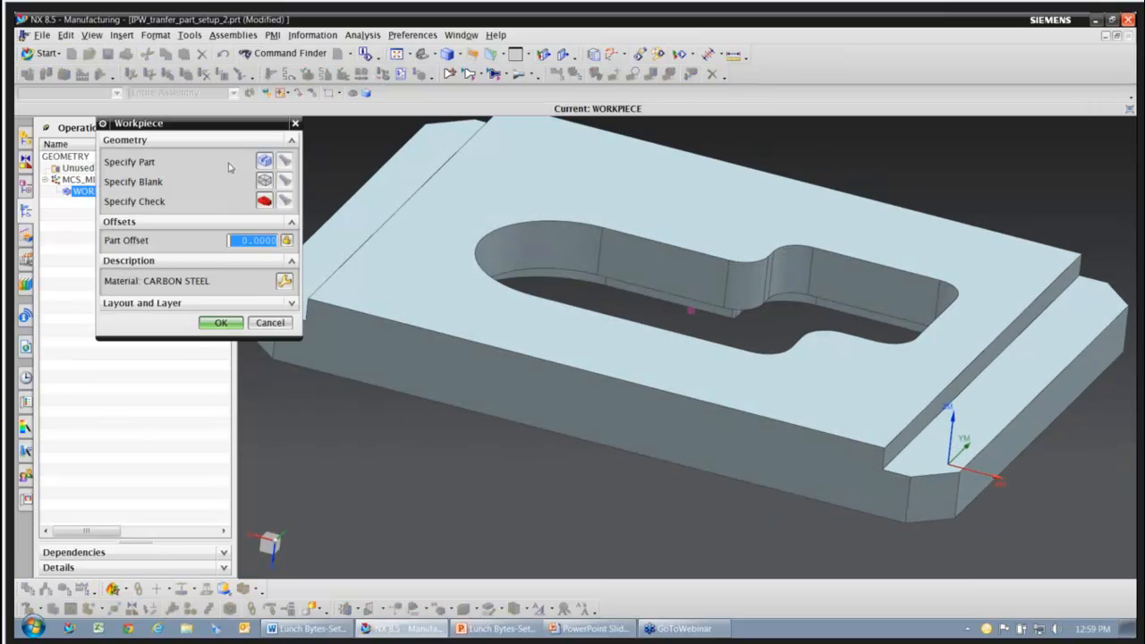
left_click(264, 161)
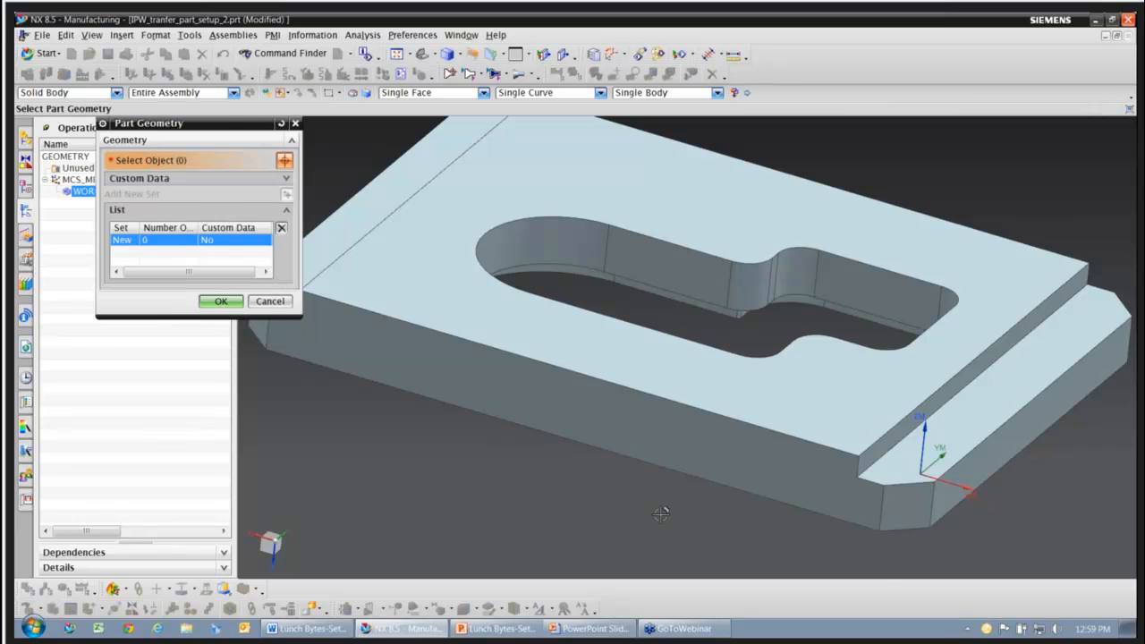
left_click(598, 227)
left_click(223, 304)
Step: Set the WORKPIECE blank geometry type to IPW - In Process Workpiece
left_click(270, 184)
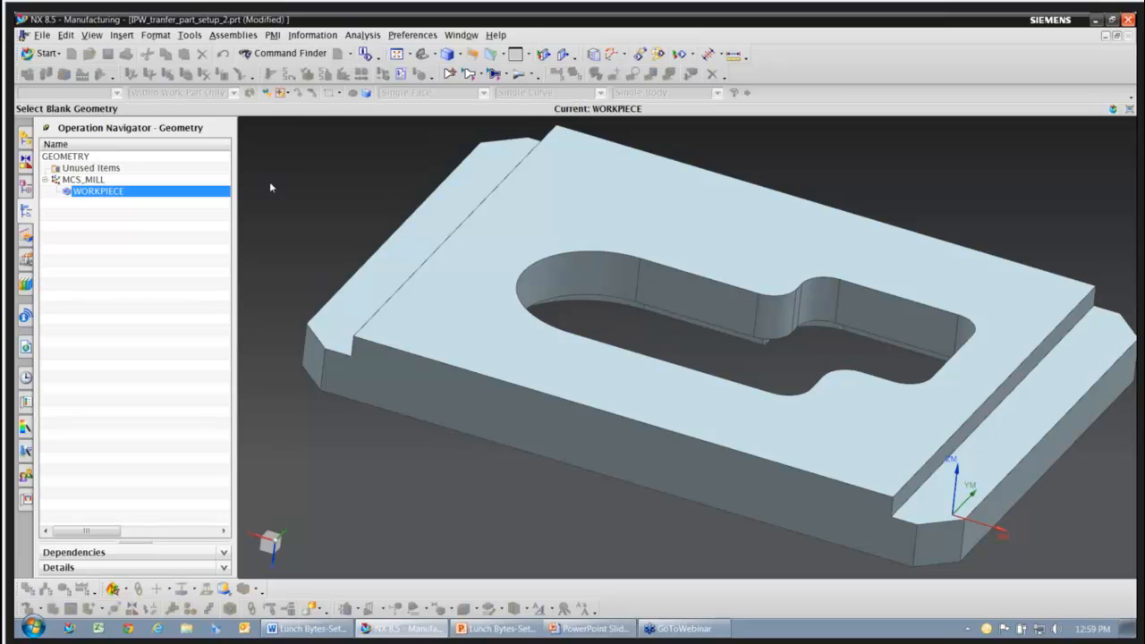
left_click(179, 157)
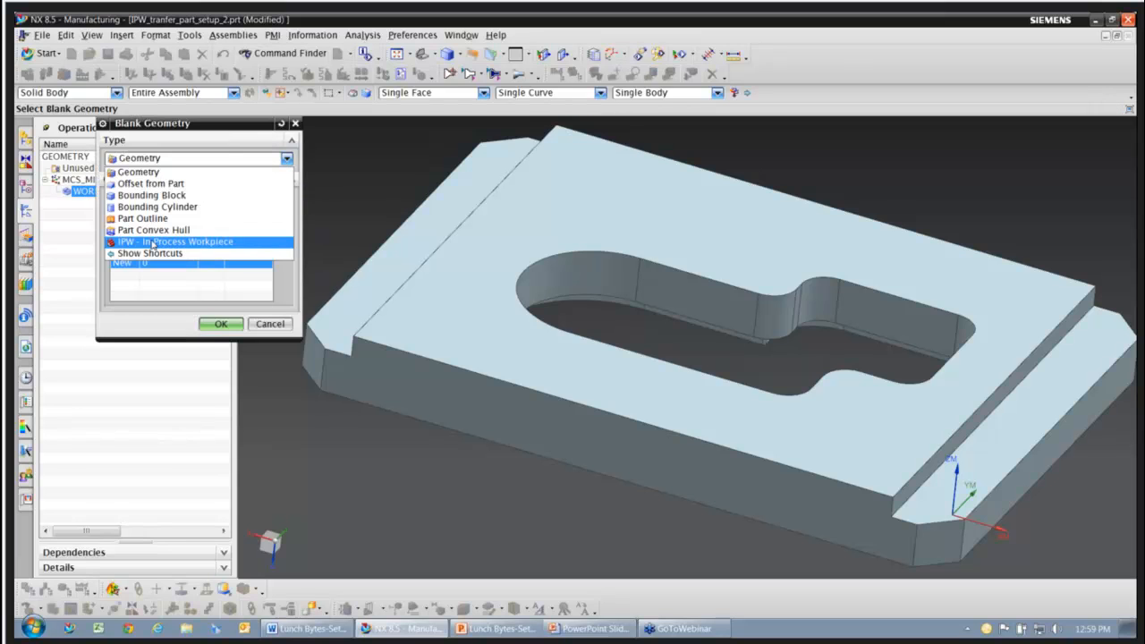
left_click(153, 243)
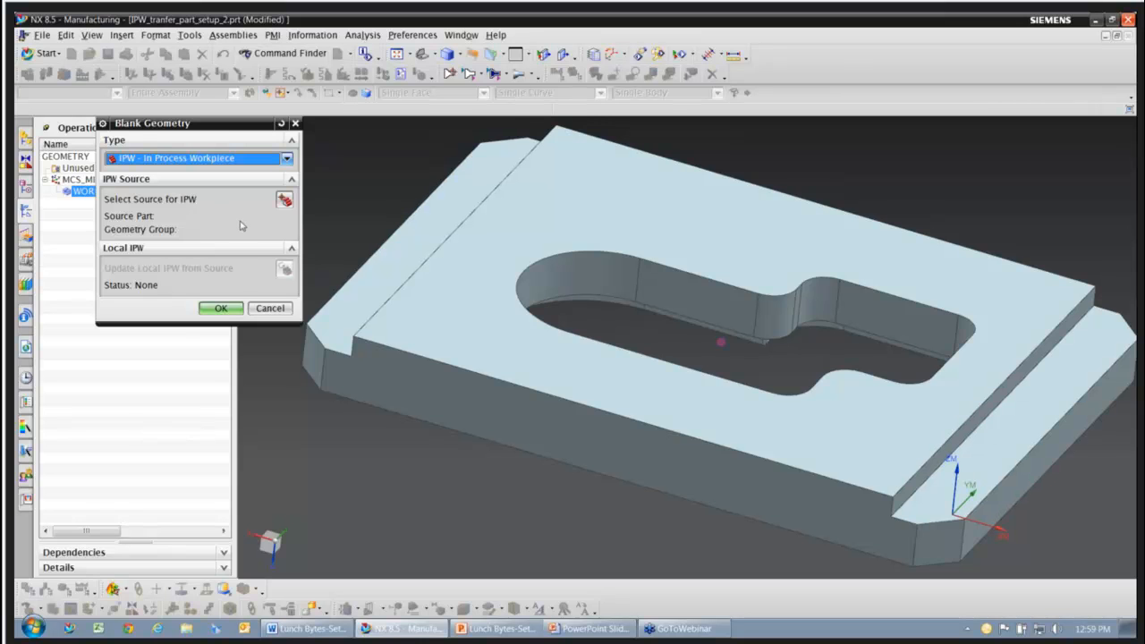
Step: Choose the WORKPIECE group of IPW_tranfer_part_setup_1.prt as the IPW source and update the local IPW from it
left_click(285, 202)
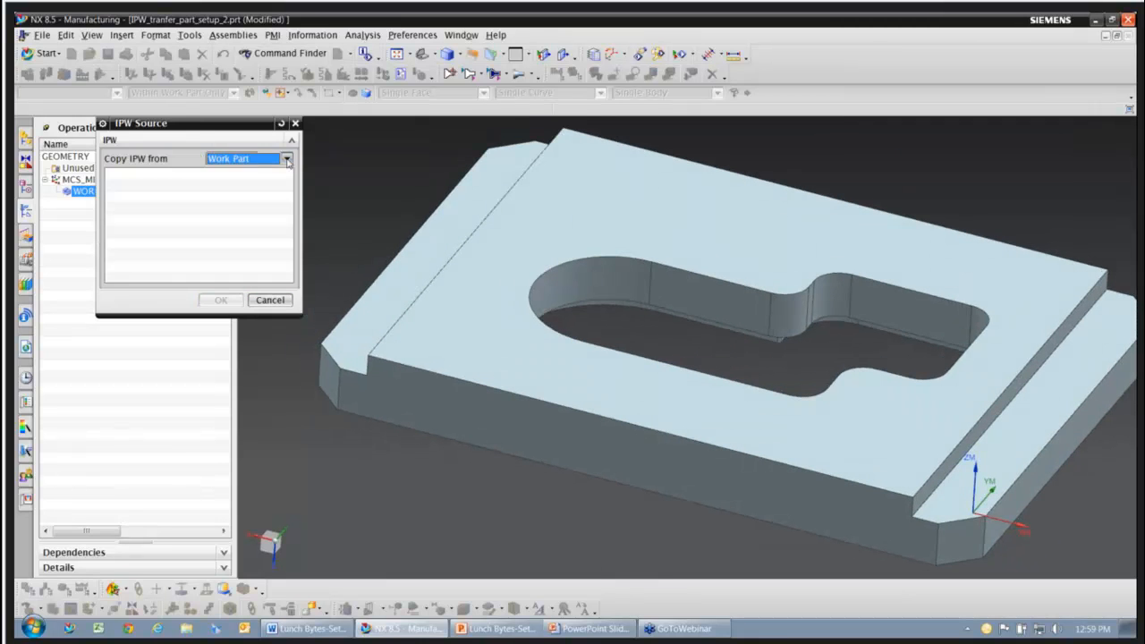
left_click(246, 158)
left_click(240, 229)
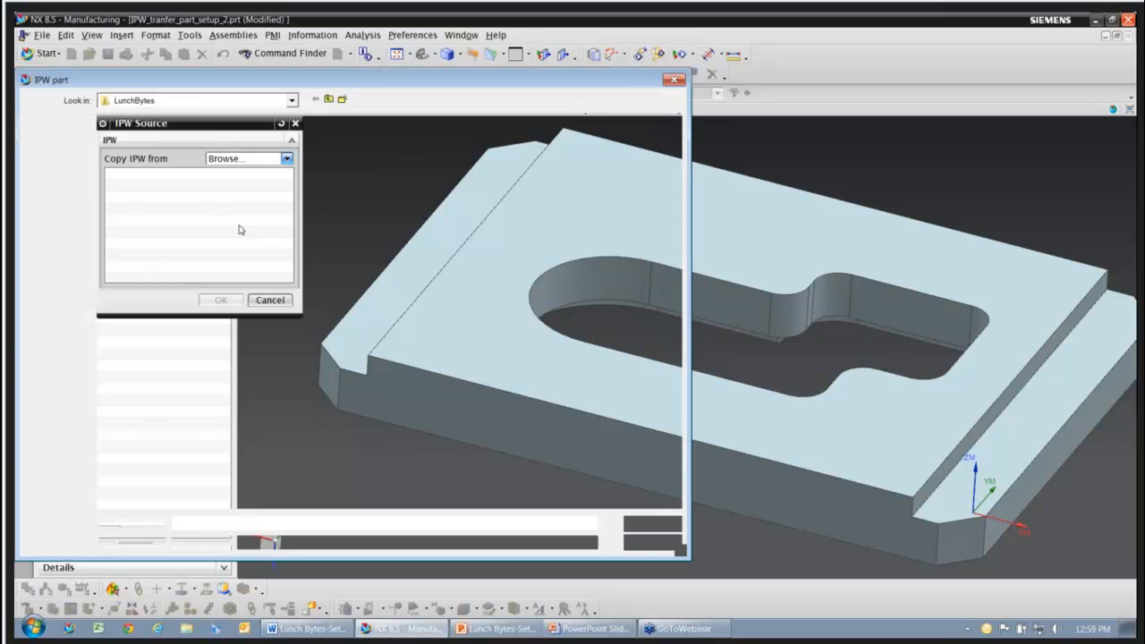
left_click(215, 178)
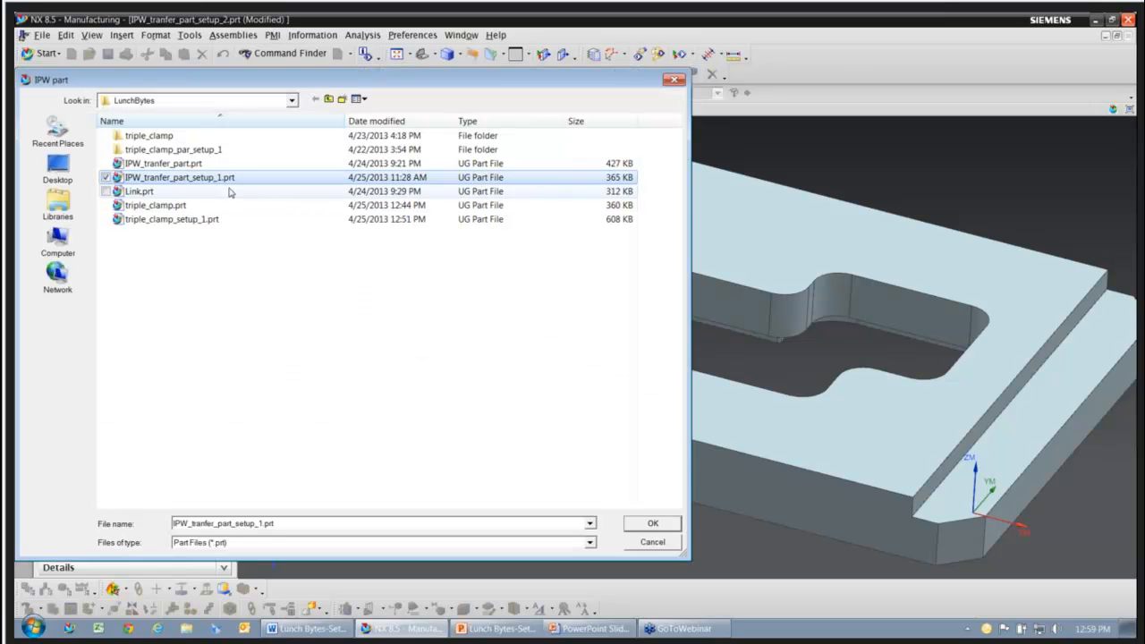
left_click(653, 525)
left_click(156, 187)
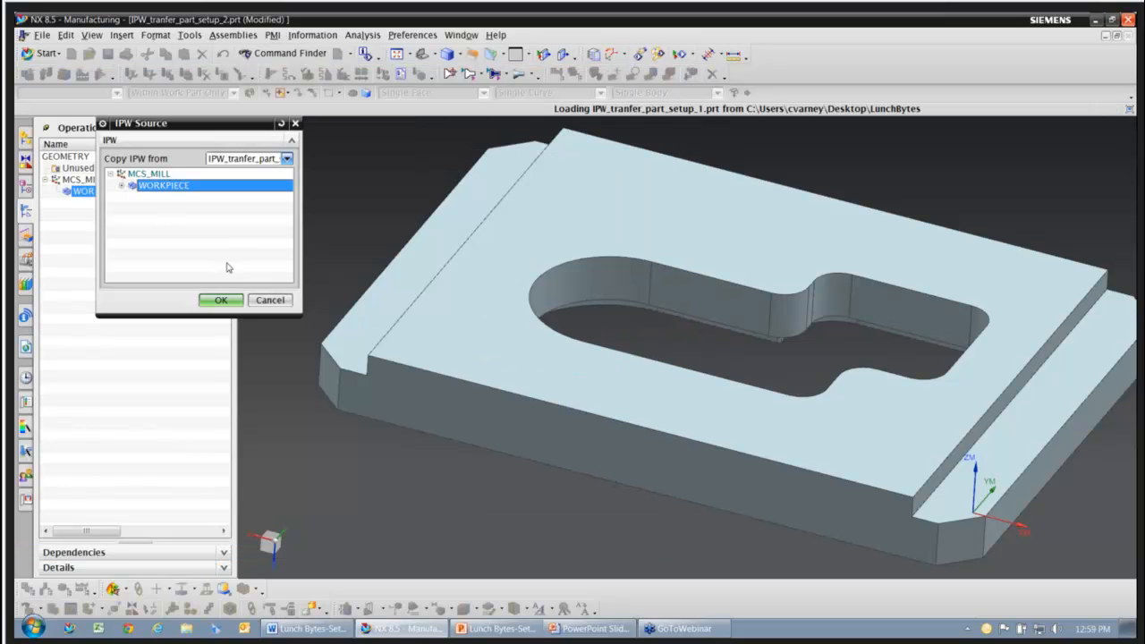
left_click(221, 300)
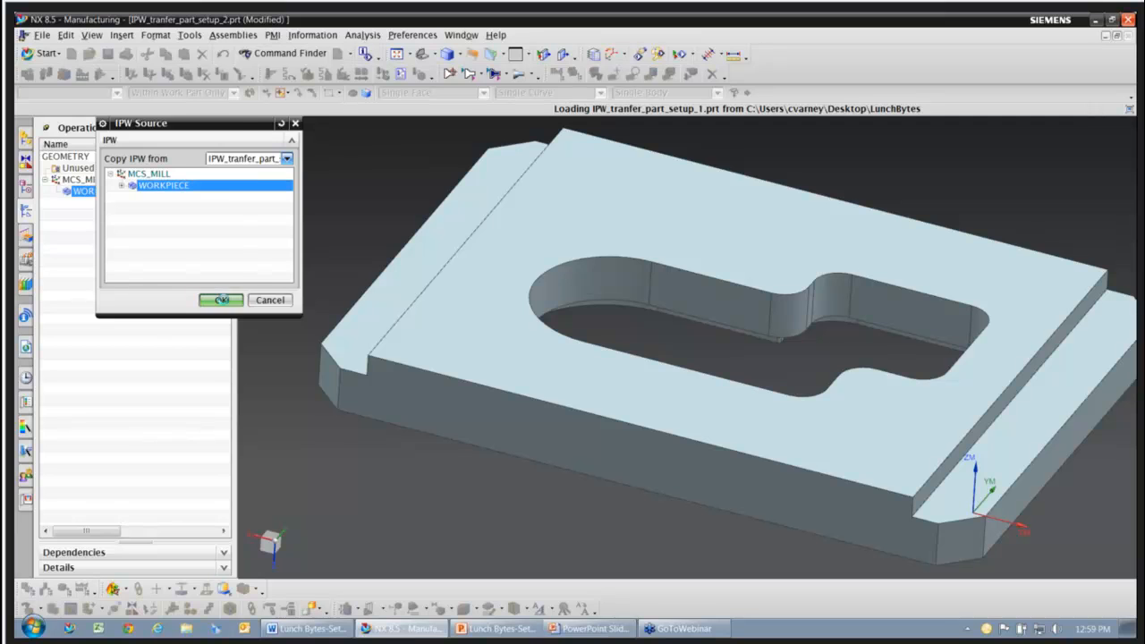
left_click(285, 271)
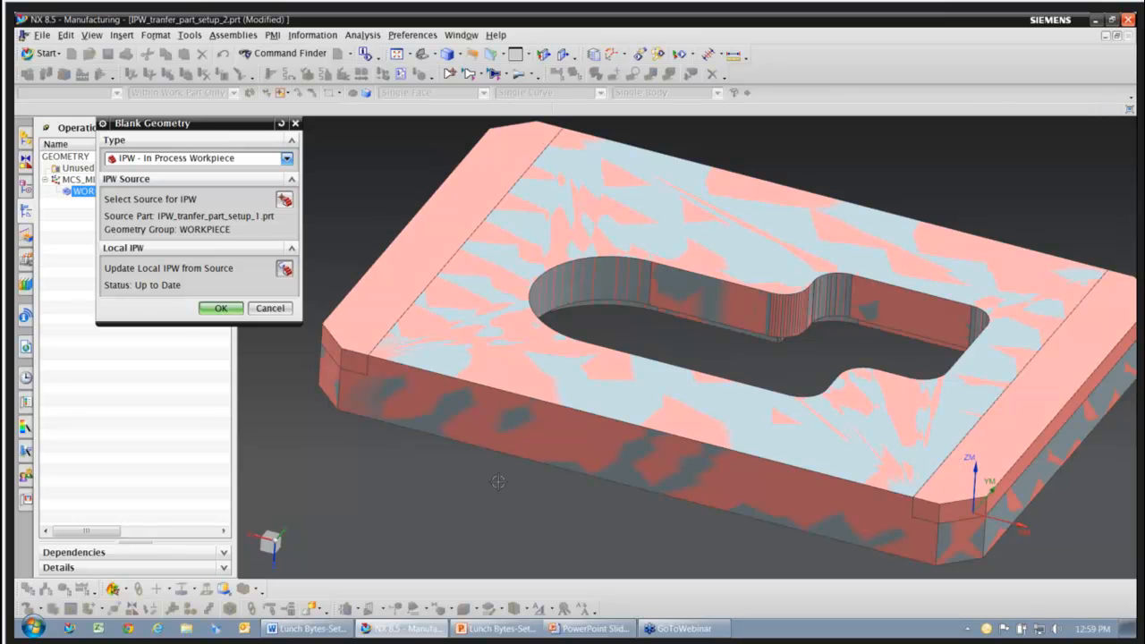
Step: Inspect the in-process workpiece blank around the plate from both sides, and accept the blank and WORKPIECE settings
middle_click_drag(659, 516, 696, 392)
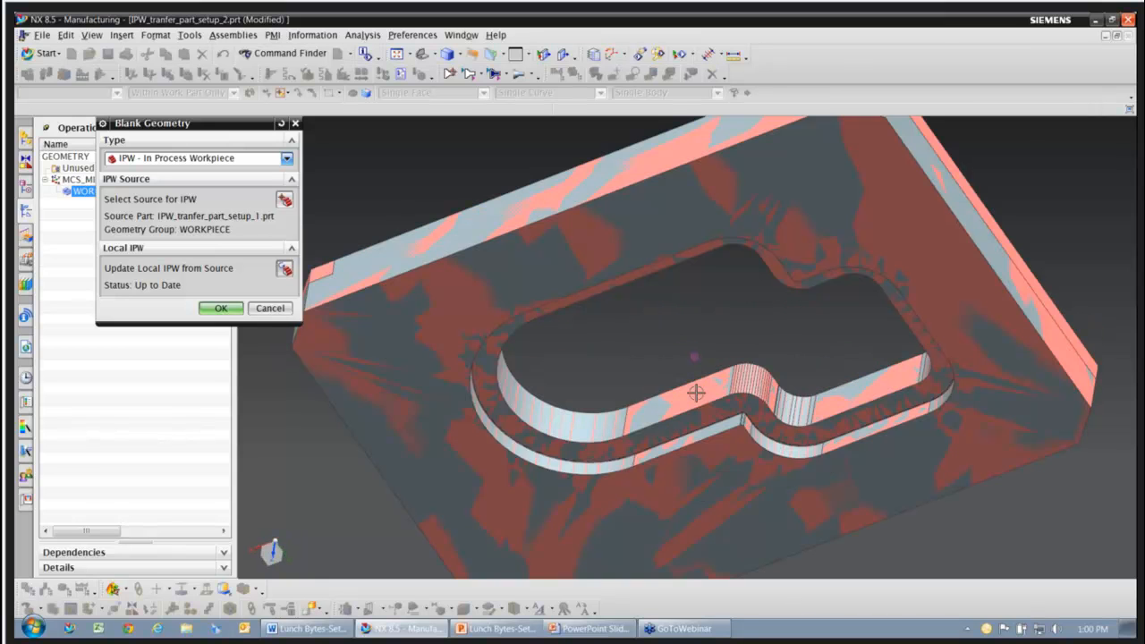
middle_click_drag(618, 392, 931, 317)
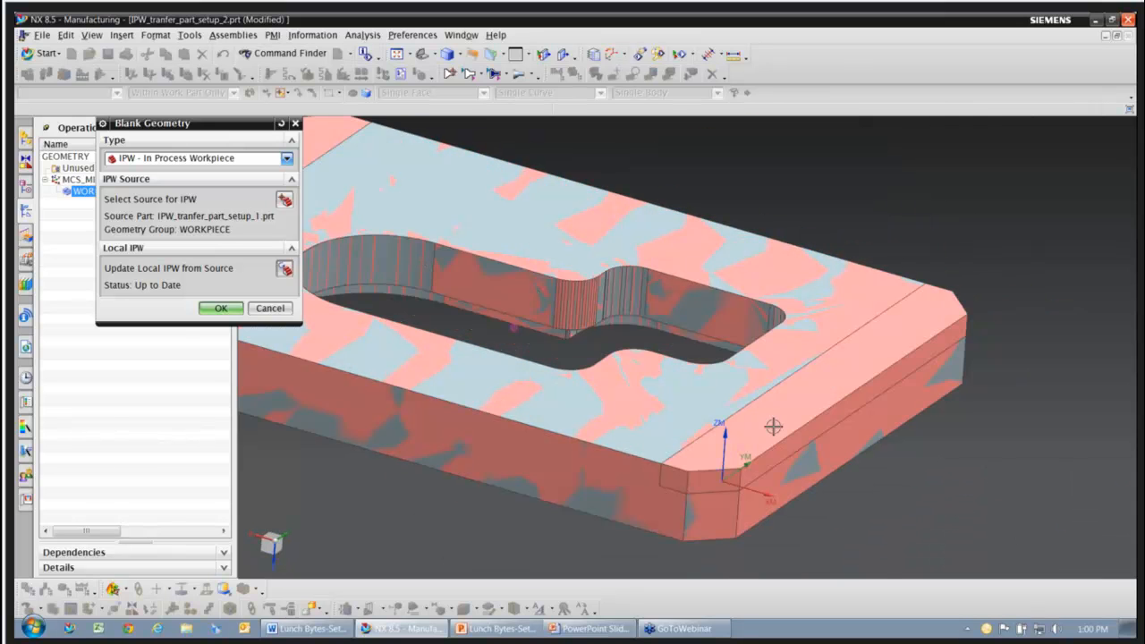
scroll(772, 424, "down", 2)
middle_click_drag(772, 426, 800, 426)
mouse_move(971, 345)
middle_mouse_down()
mouse_move(1040, 316)
mouse_move(1037, 326)
middle_mouse_up()
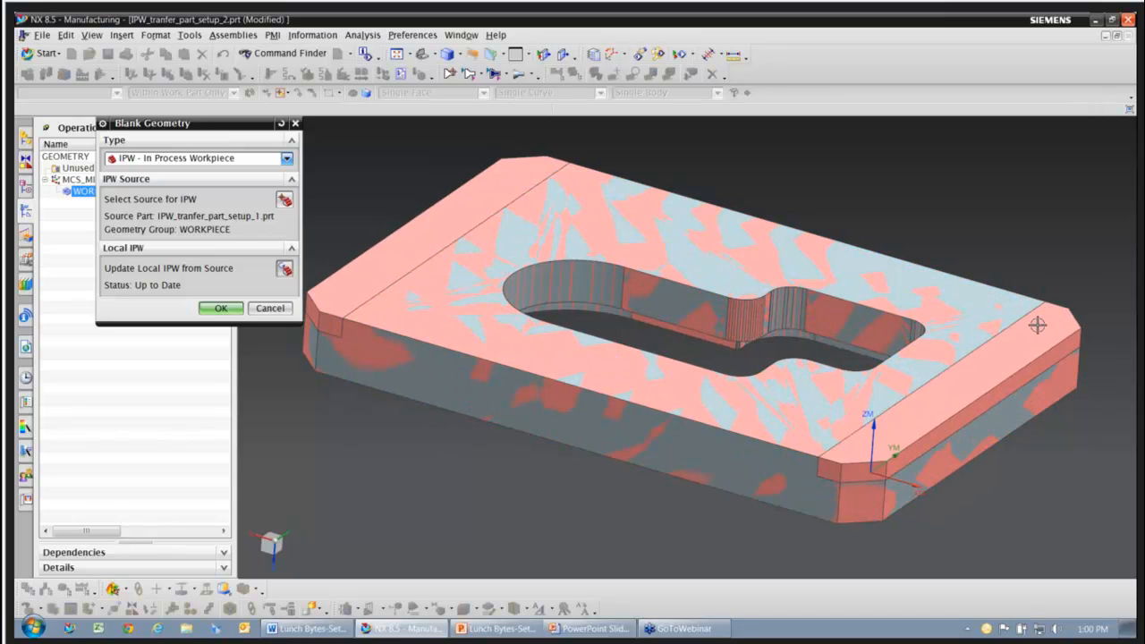
left_click(220, 307)
left_click(220, 322)
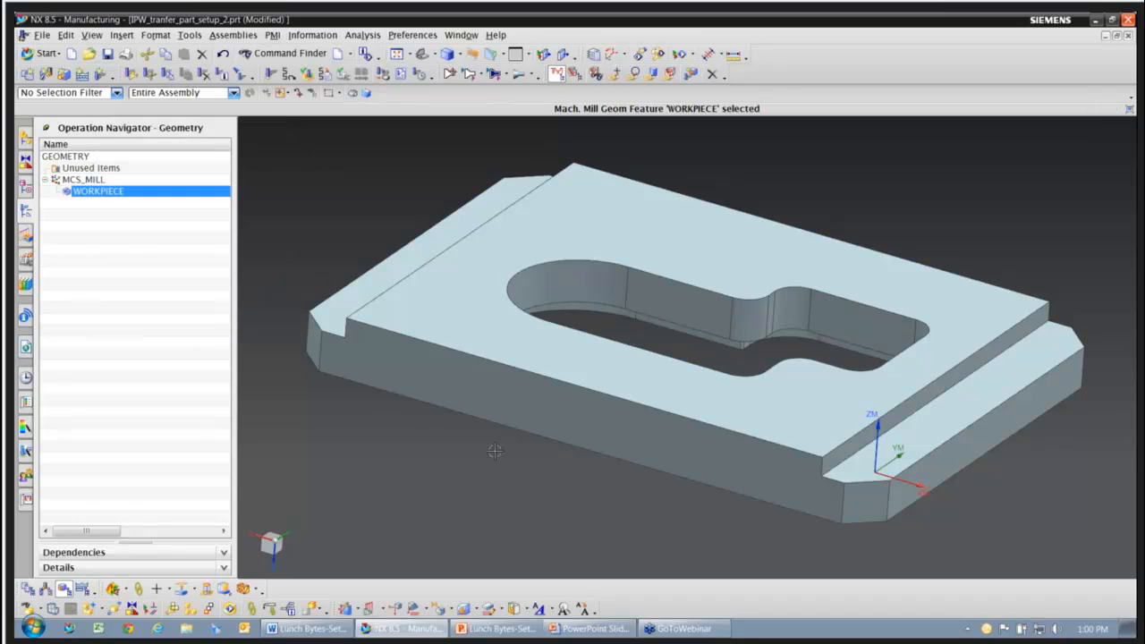
middle_click_drag(494, 451, 498, 456)
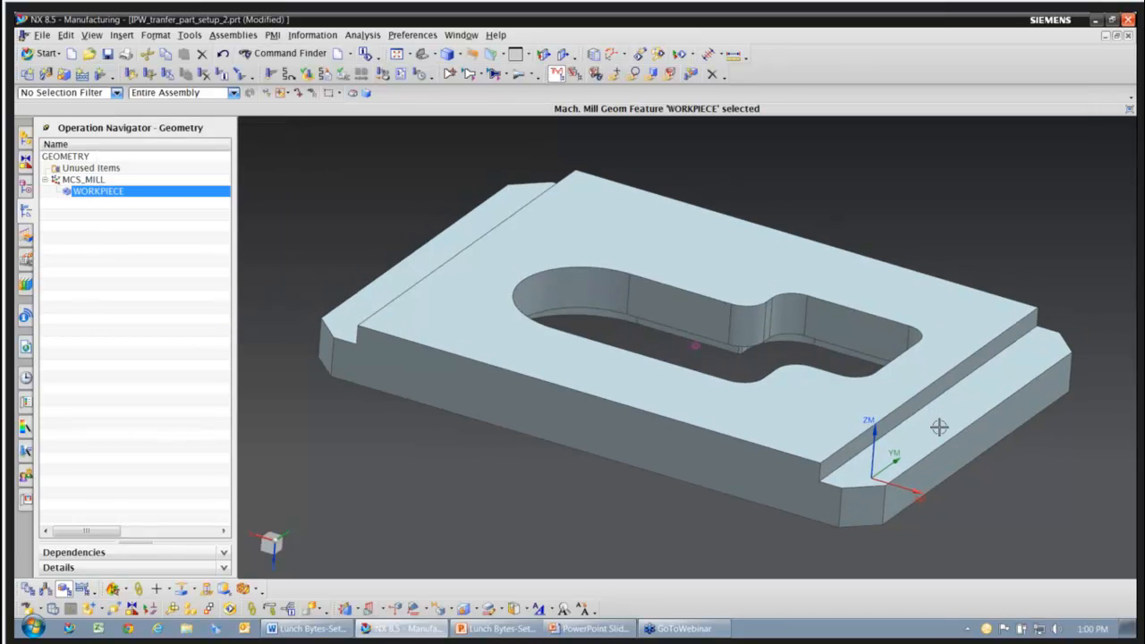
Step: Switch to the PowerPoint slide show and advance to the closing thank-you slide
left_click(597, 631)
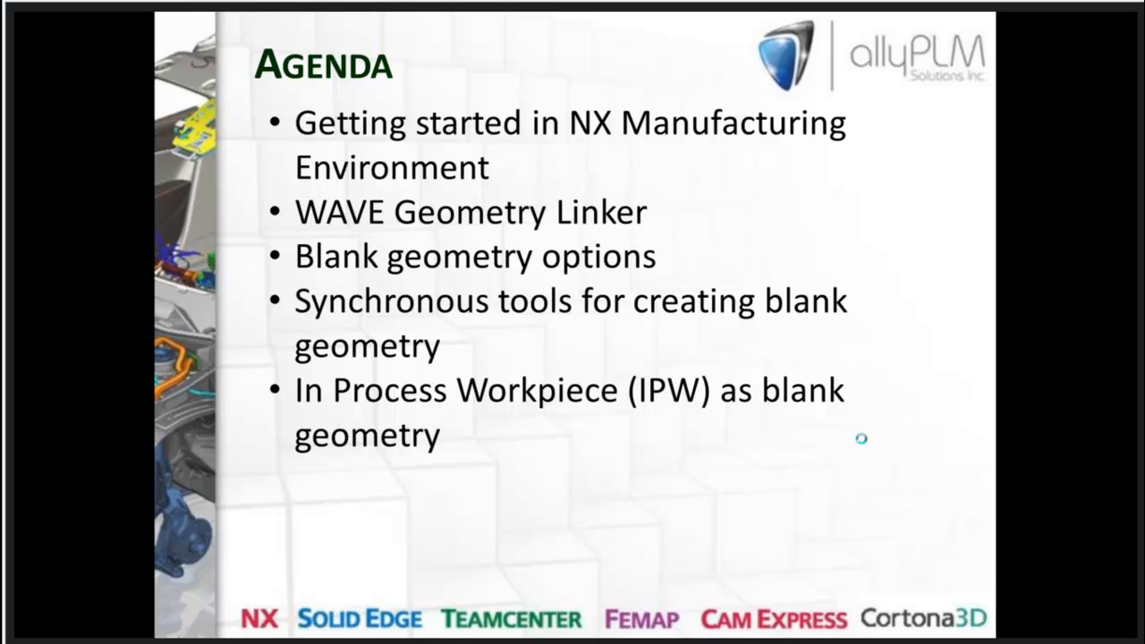
left_click(861, 438)
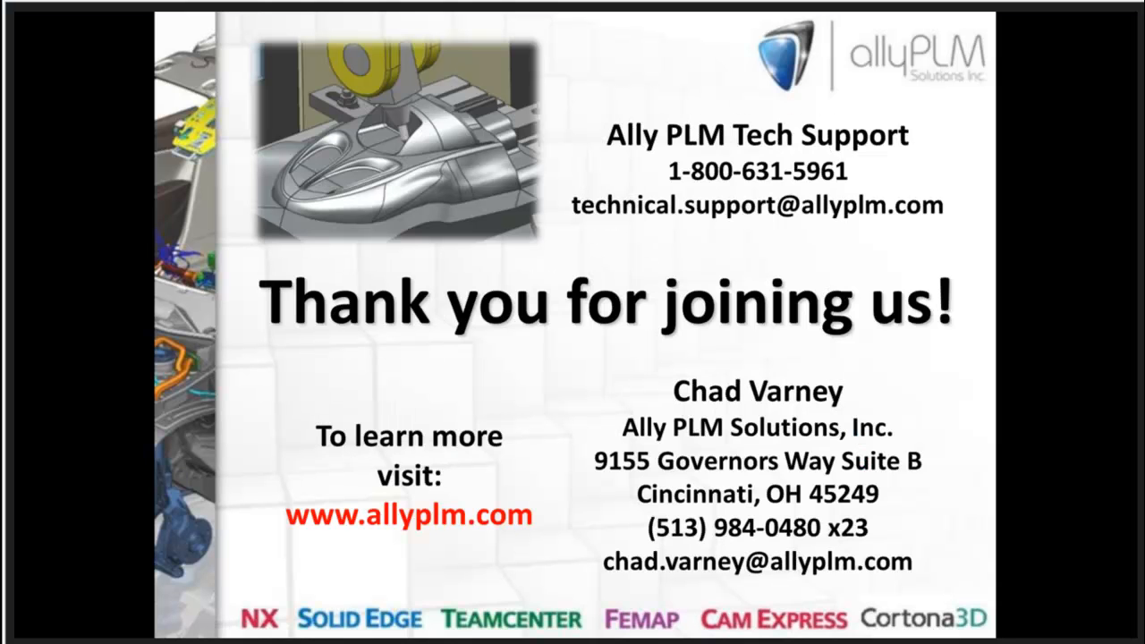